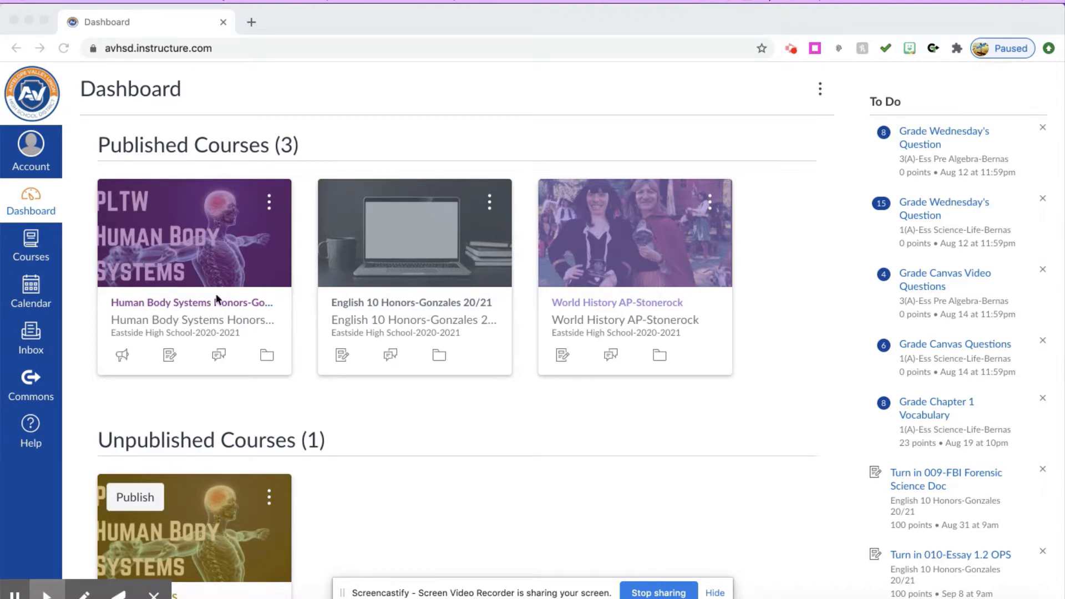
# Open the question banks of the Human Body Systems Honors course from its quizzes
pyautogui.click(211, 270)
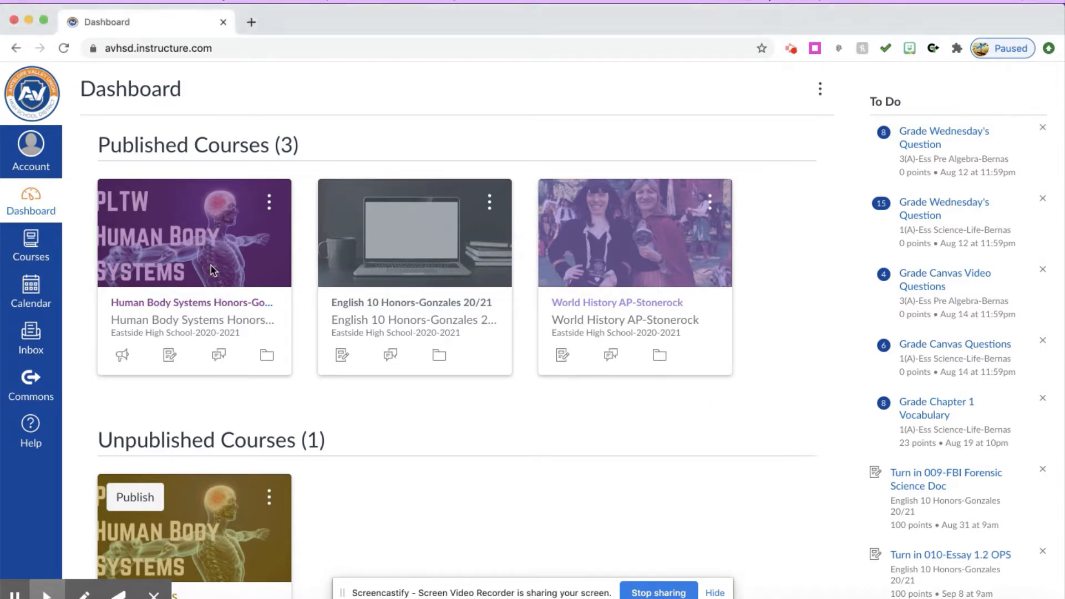
pyautogui.click(202, 282)
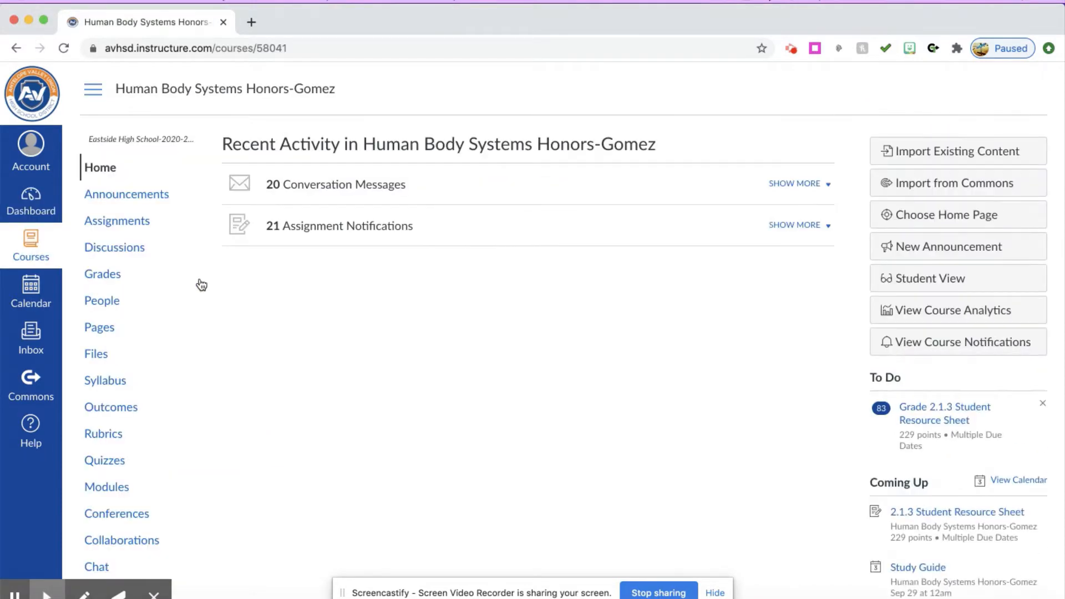
pyautogui.click(102, 462)
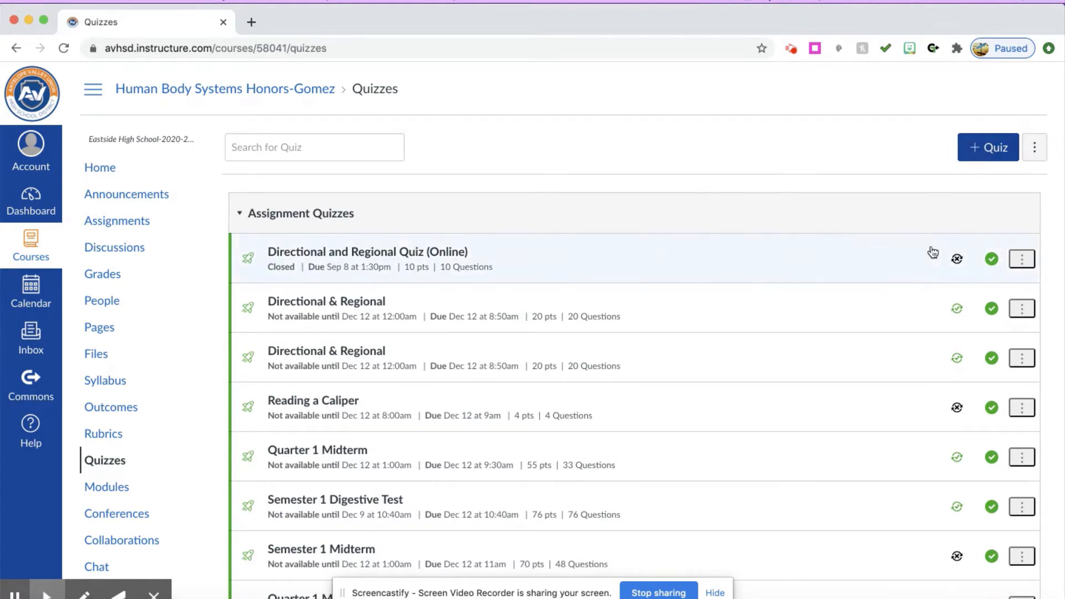
pyautogui.click(1034, 148)
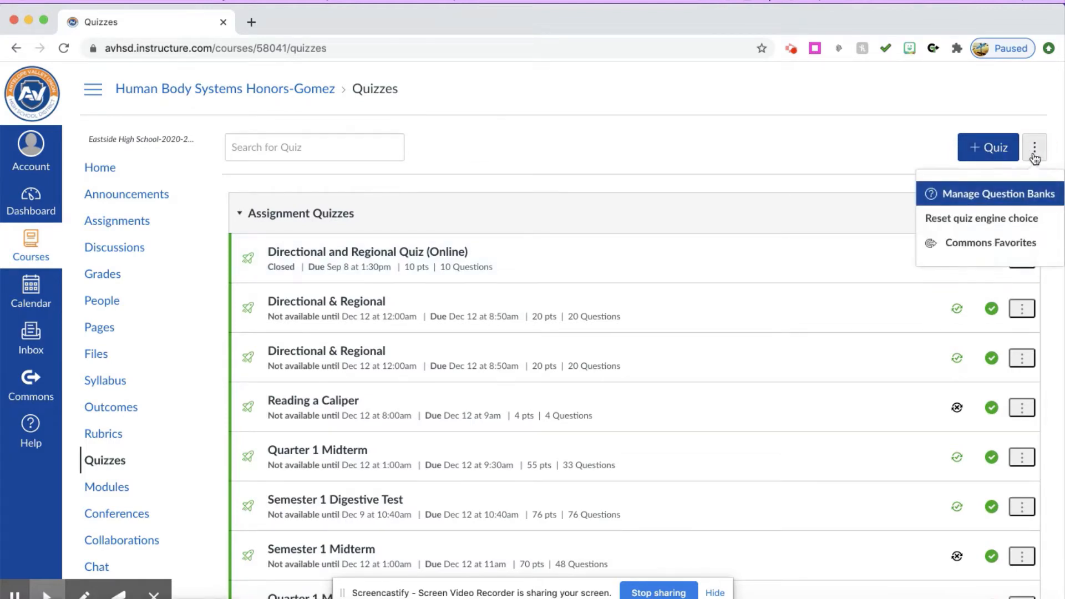
pyautogui.click(1016, 197)
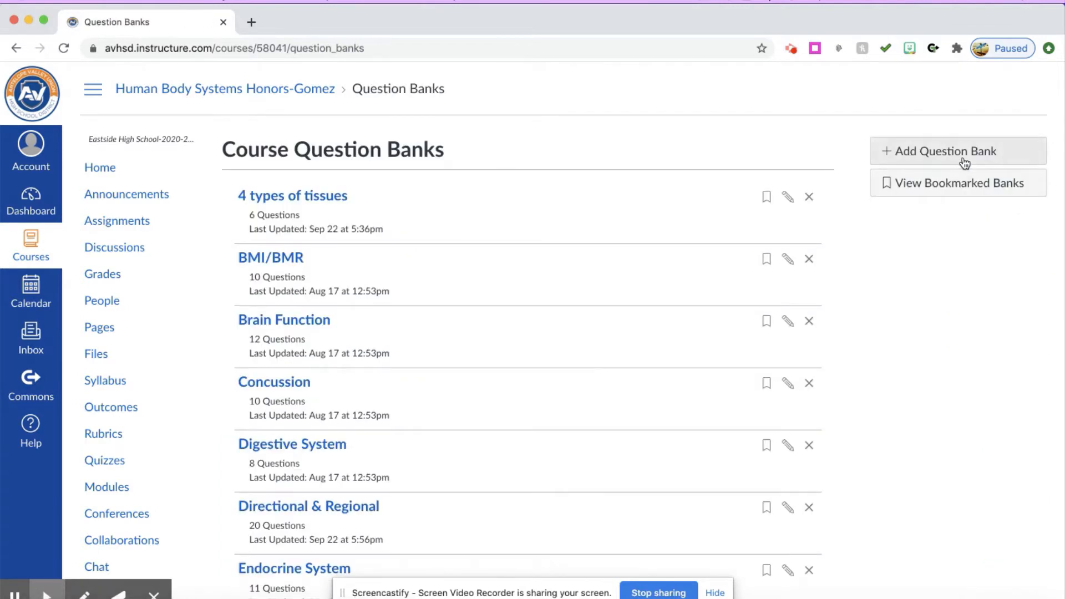
# Add a course question bank named Fake1
pyautogui.click(965, 162)
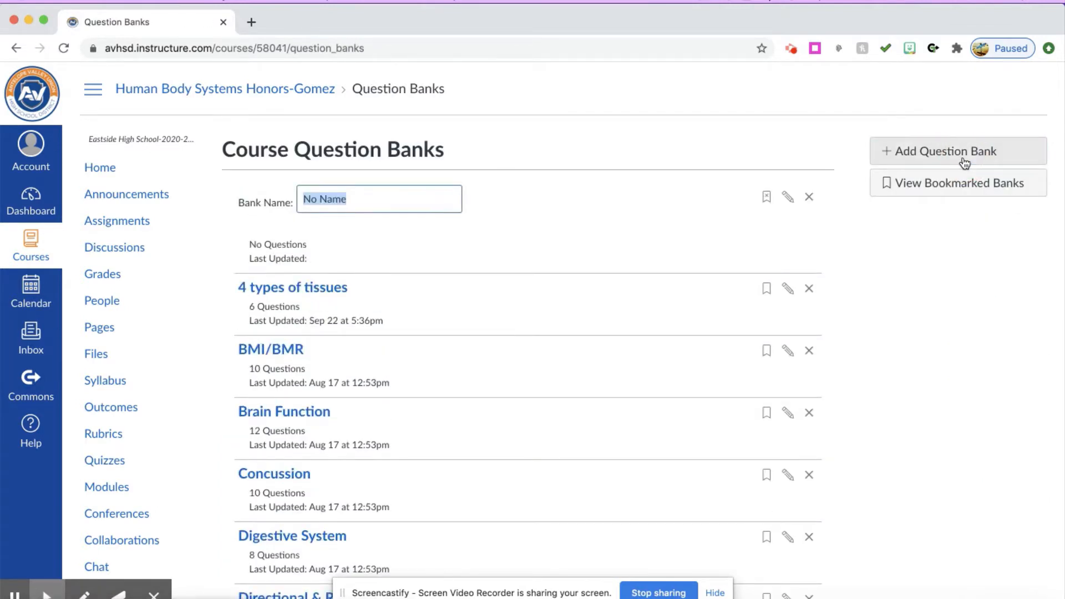
pyautogui.write('Fake')
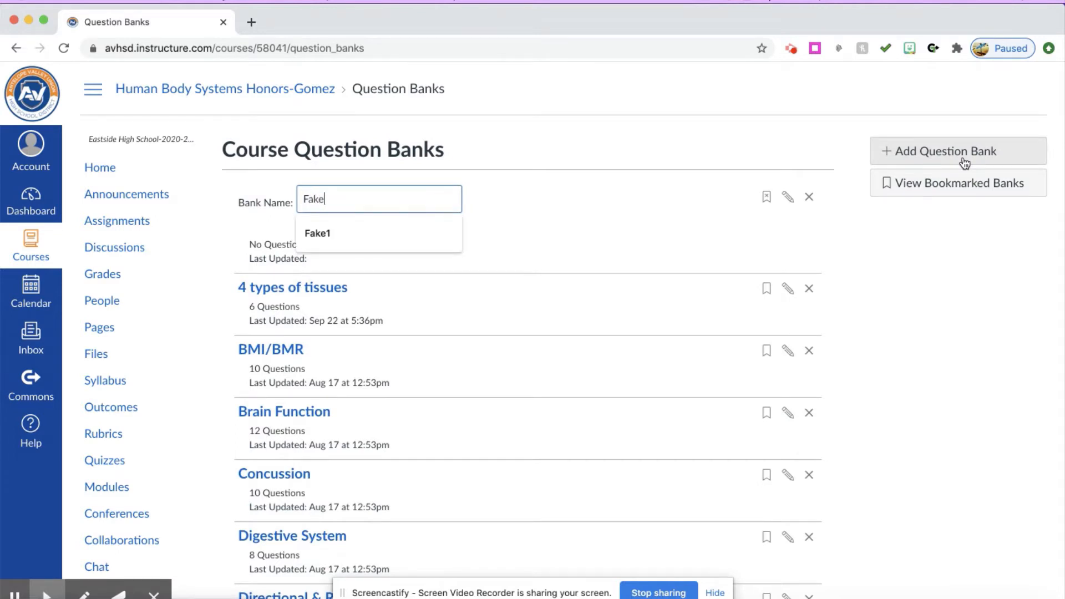
pyautogui.write('1')
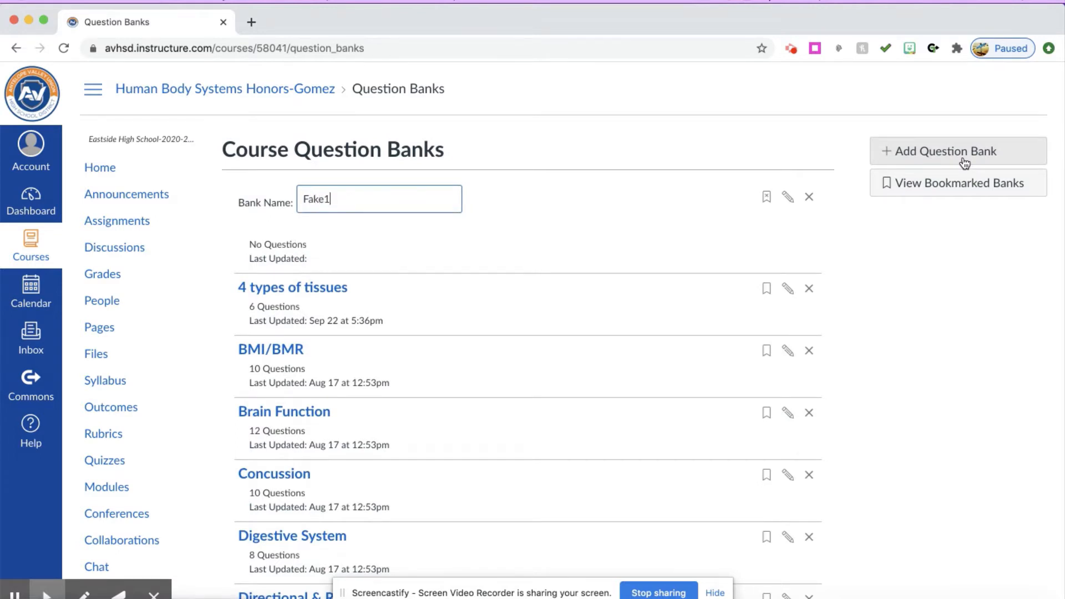
pyautogui.press('Return')
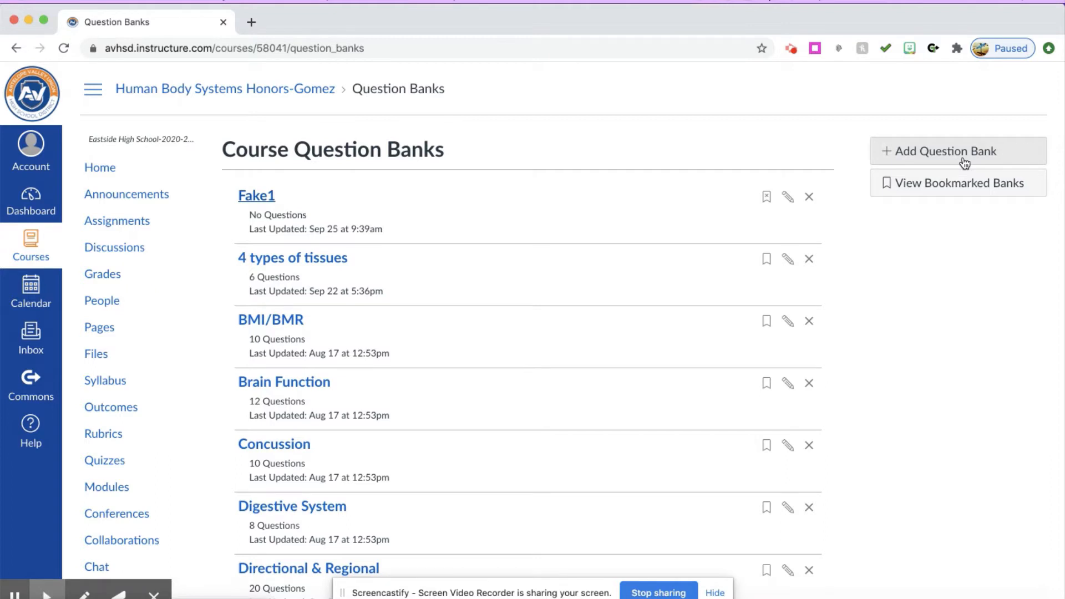
# Add a question to the Fake1 bank, titled Question 1, with the Multiple Choice type
pyautogui.click(262, 198)
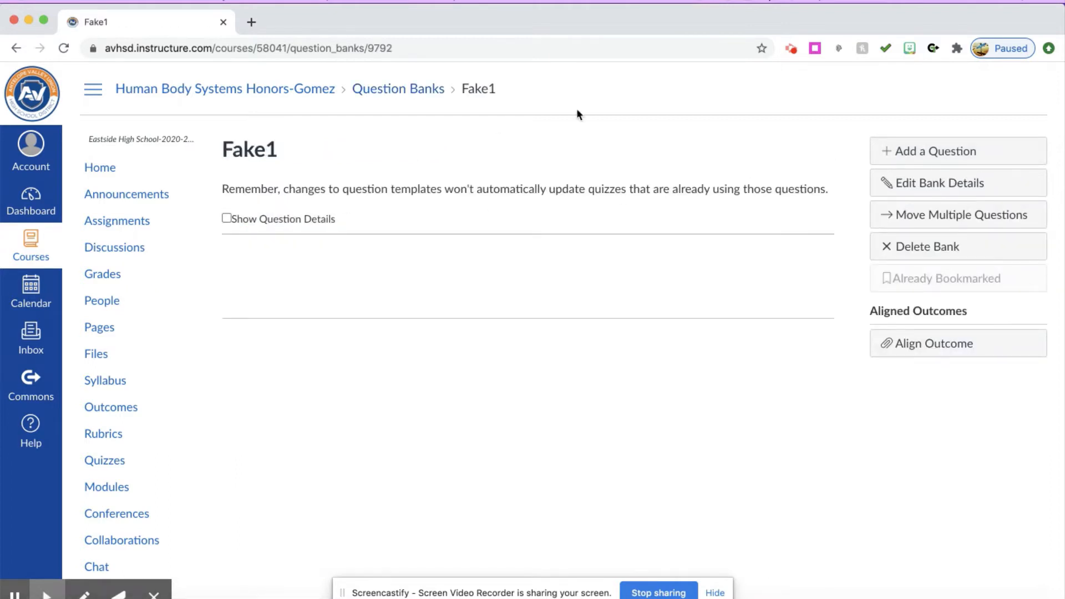
pyautogui.click(929, 151)
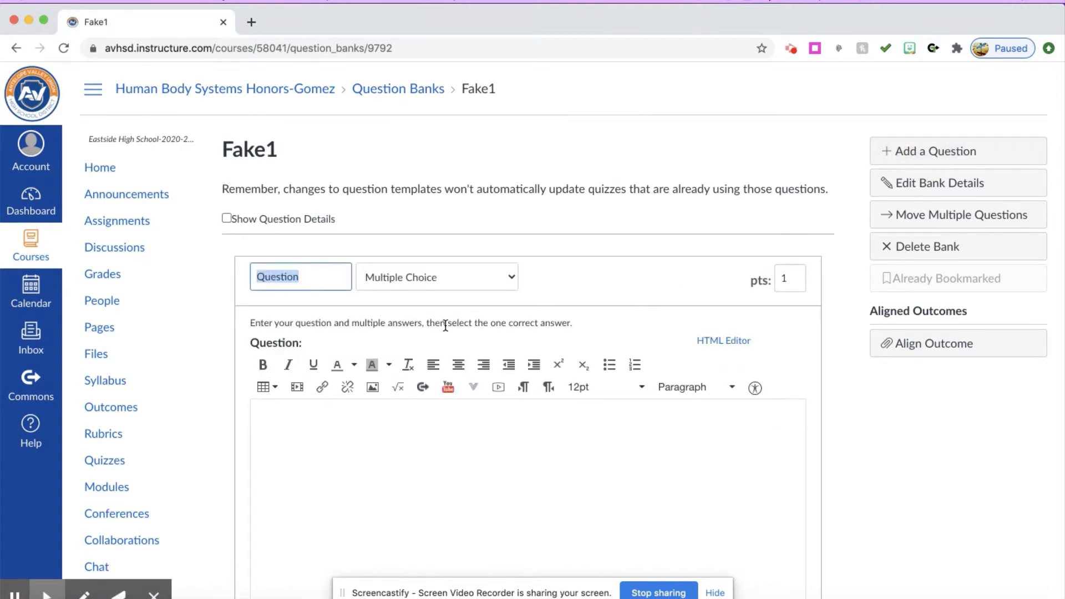
pyautogui.click(322, 283)
pyautogui.write('1')
pyautogui.scroll(-3, 442, 208)
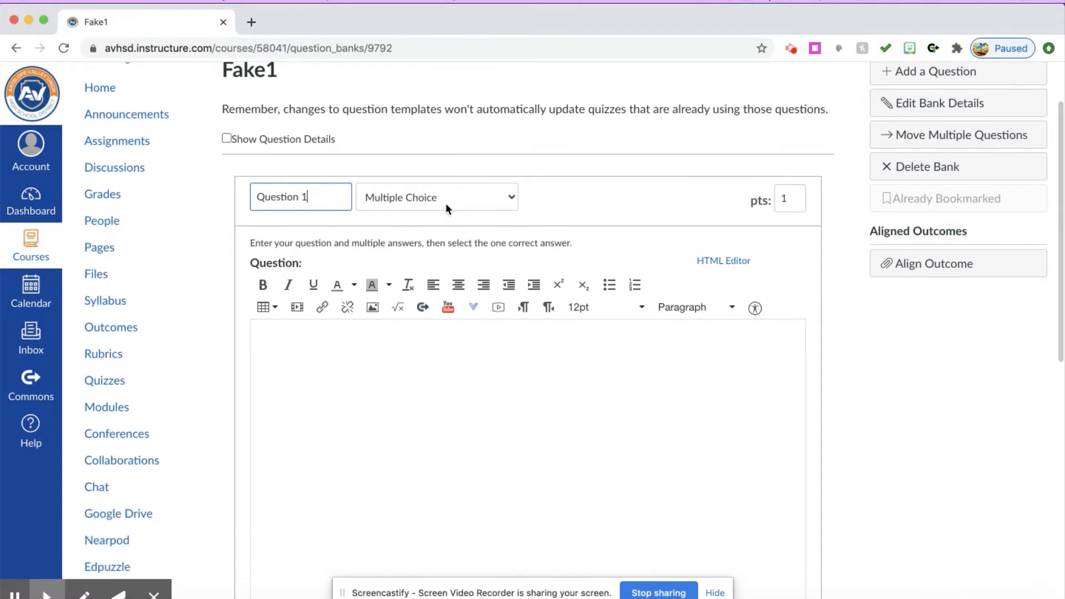
pyautogui.click(446, 205)
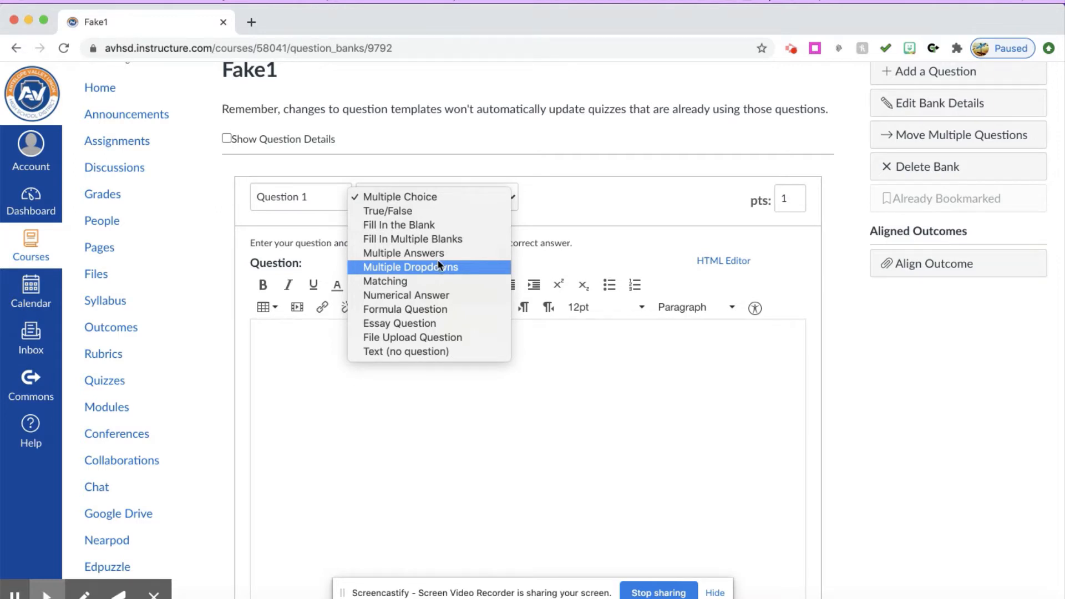
pyautogui.click(450, 195)
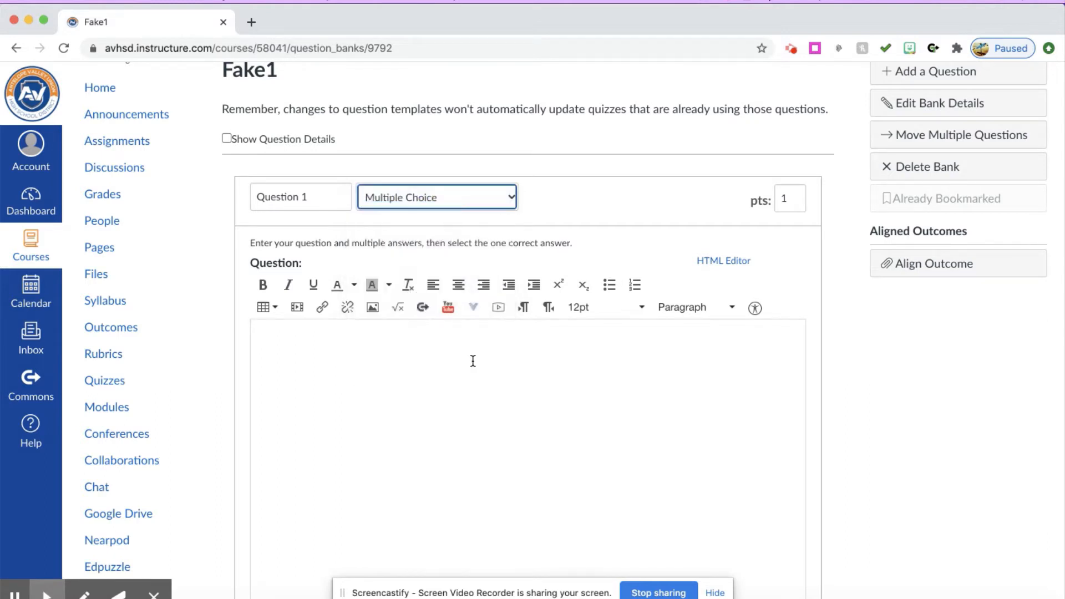
# Enter "1. lhhflshflkdhfklhfkdfhlsdhf,m ,m" as the question text of Question 1
pyautogui.scroll(-2, 480, 409)
pyautogui.scroll(-1, 482, 409)
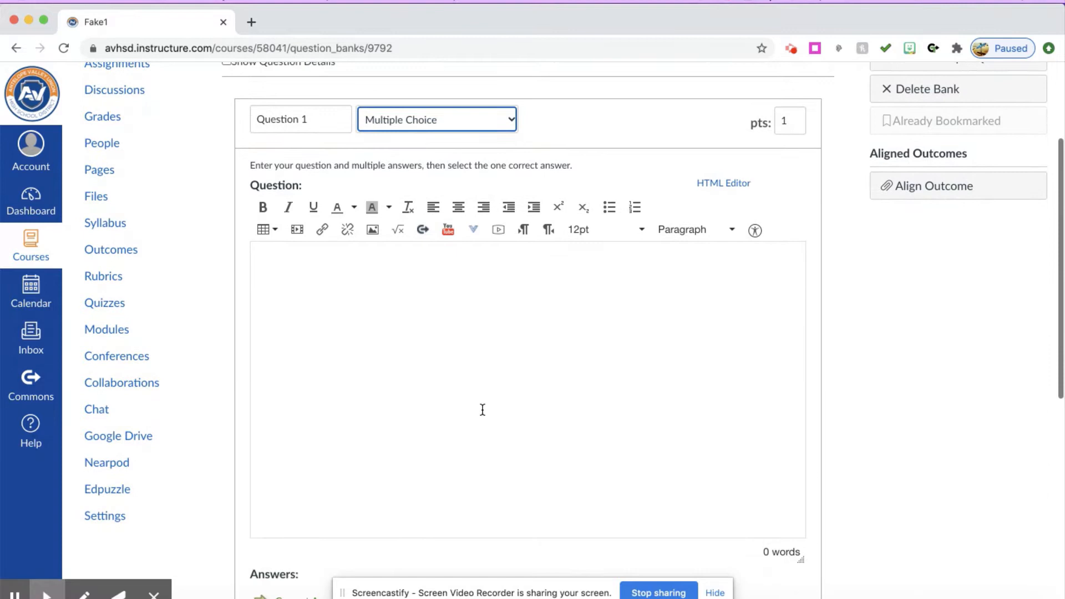
pyautogui.click(407, 287)
pyautogui.write('1')
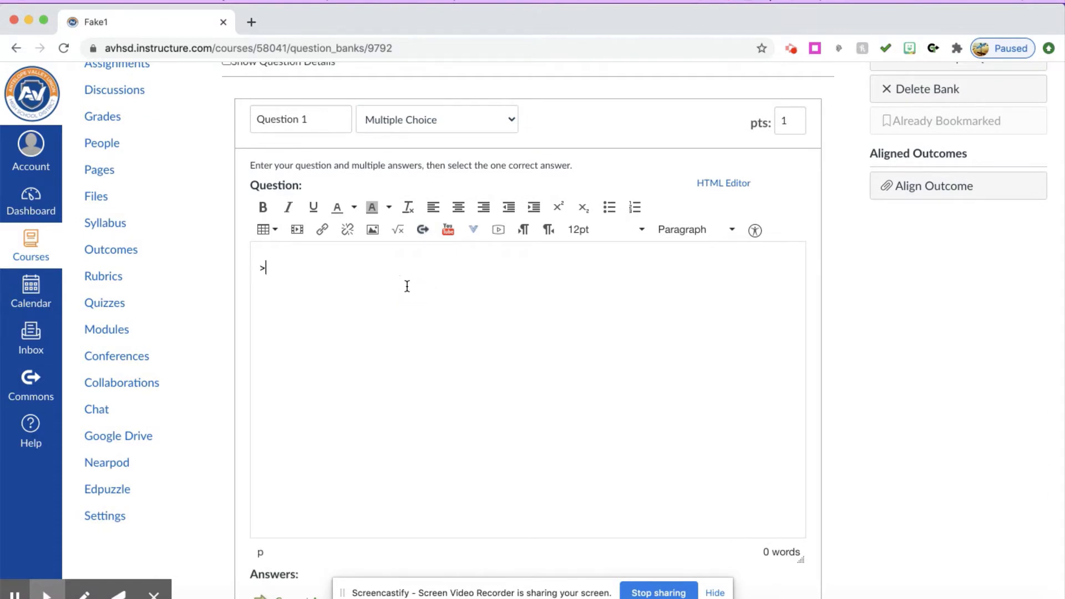
pyautogui.press('BackSpace')
pyautogui.write('1. lhhflshflkdhfklhfkdfhlsdhf')
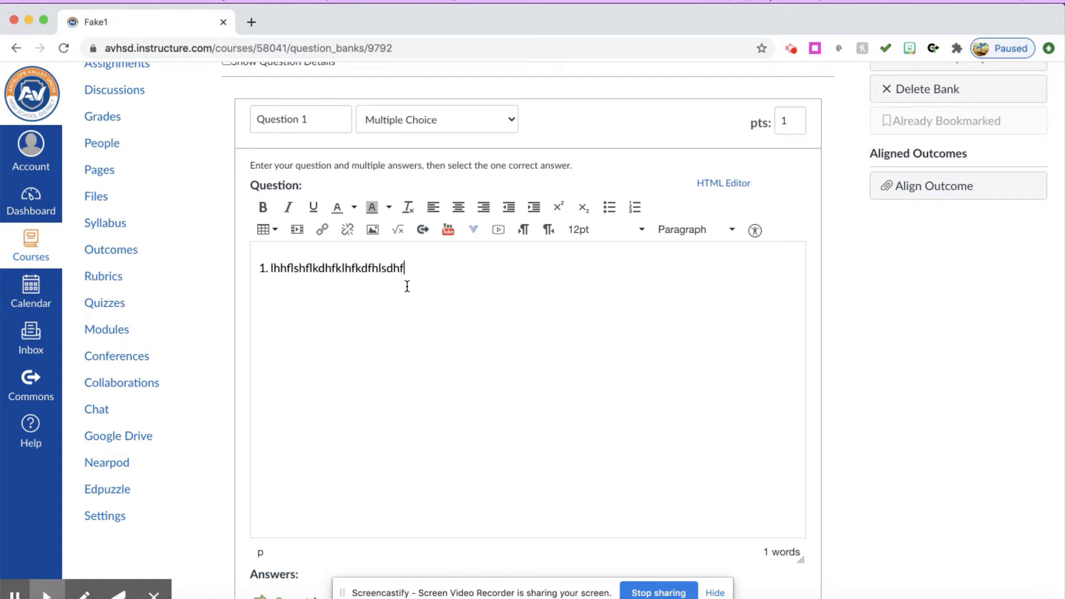
pyautogui.write('.m ,m')
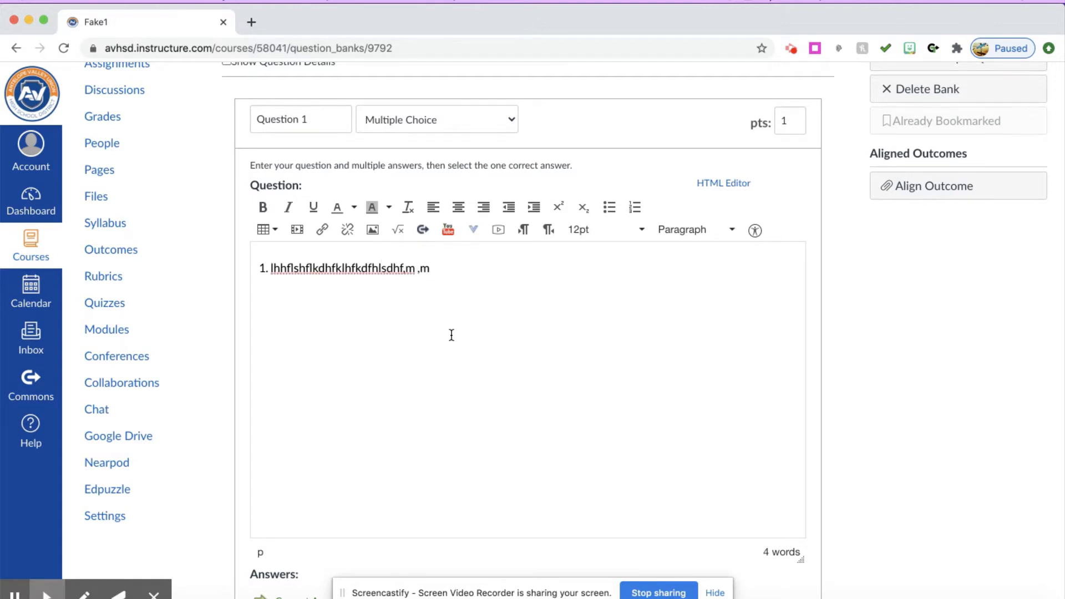
# Set the correct answer of Question 1 to Carpals and the first possible answer to Skull
pyautogui.scroll(-3, 451, 334)
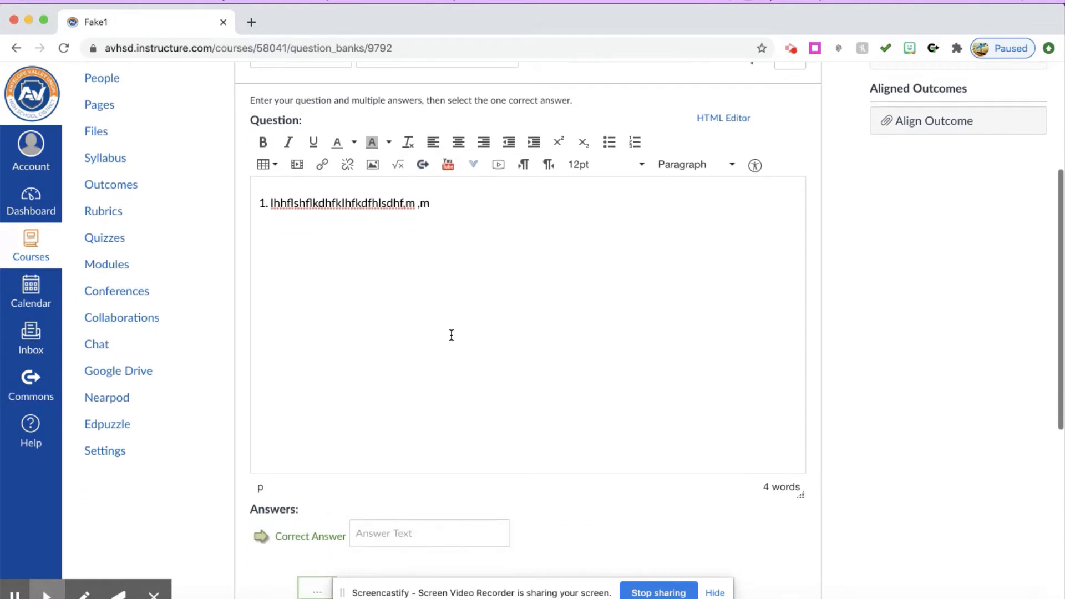
pyautogui.scroll(-5, 451, 334)
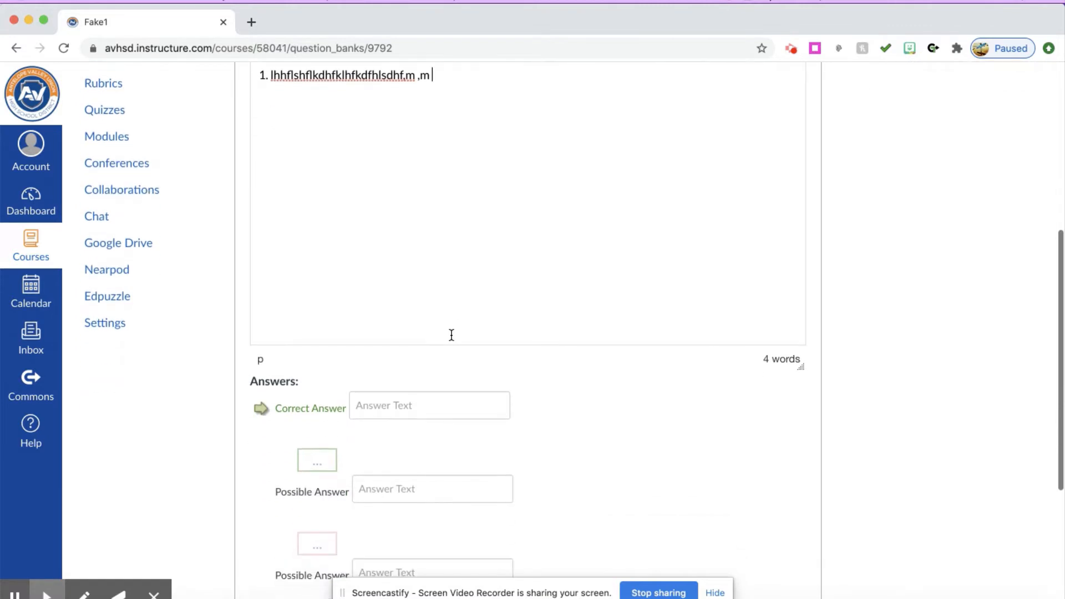
pyautogui.click(409, 400)
pyautogui.click(392, 435)
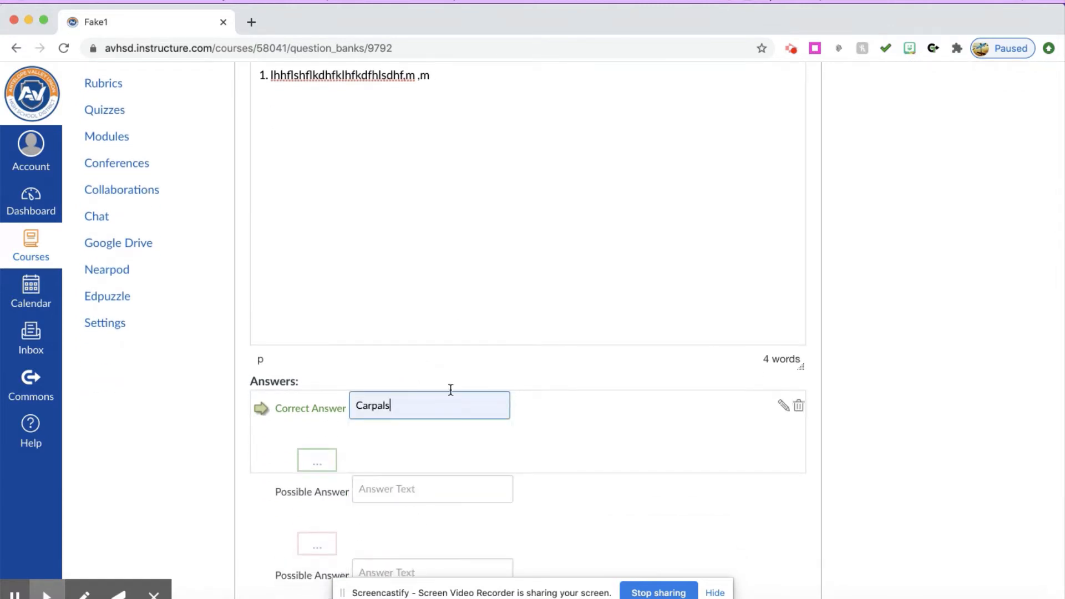
pyautogui.scroll(-4, 451, 389)
pyautogui.click(445, 382)
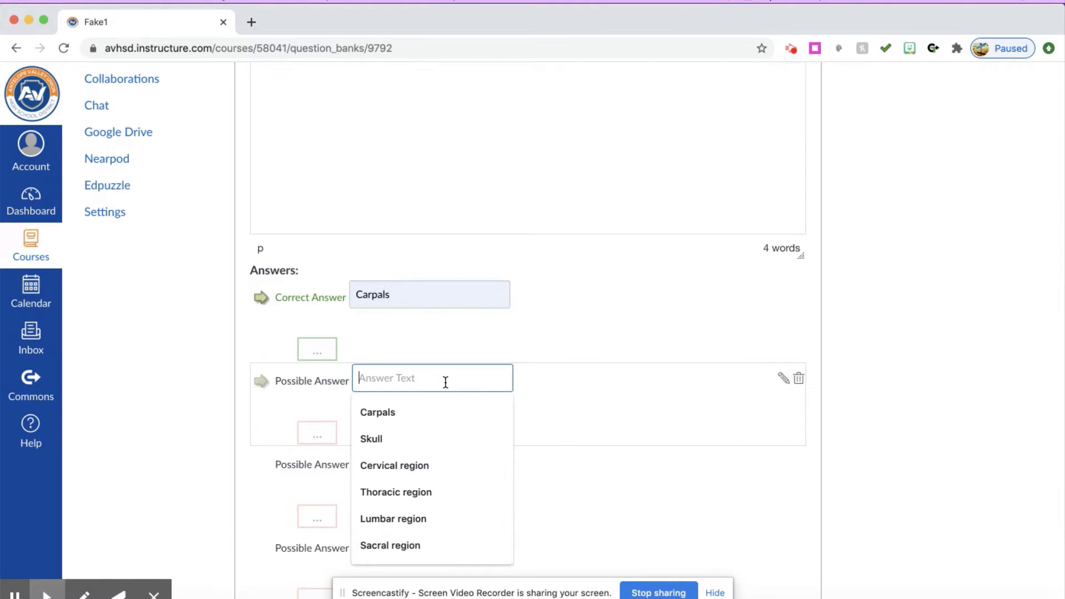
pyautogui.click(424, 428)
# Fill the two remaining possible answers of Question 1 with Cervical region and Lumbar region
pyautogui.scroll(-2, 424, 428)
pyautogui.click(423, 421)
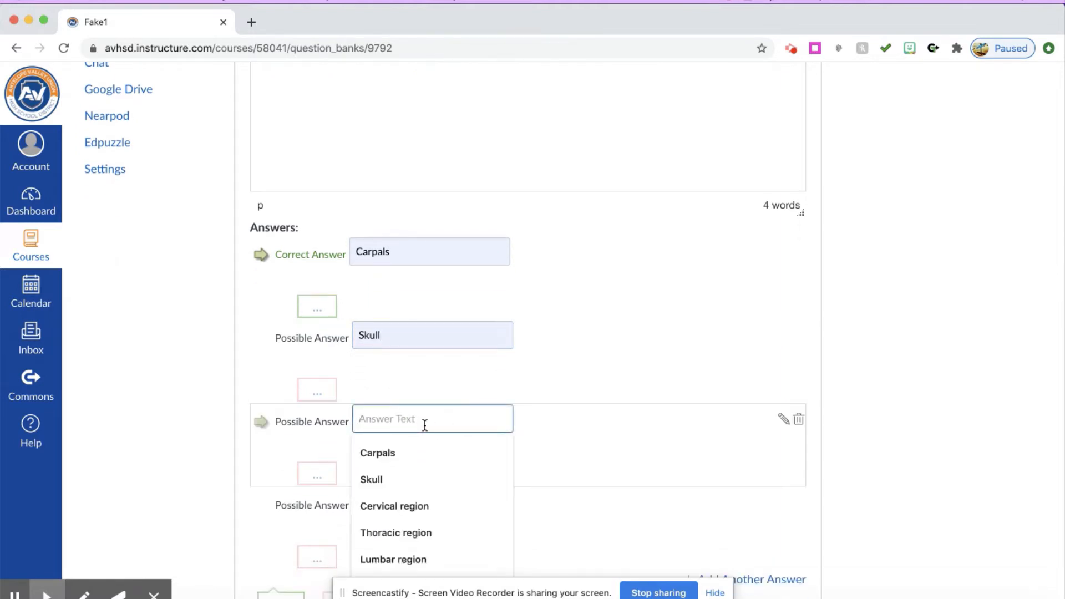
pyautogui.scroll(-2, 427, 371)
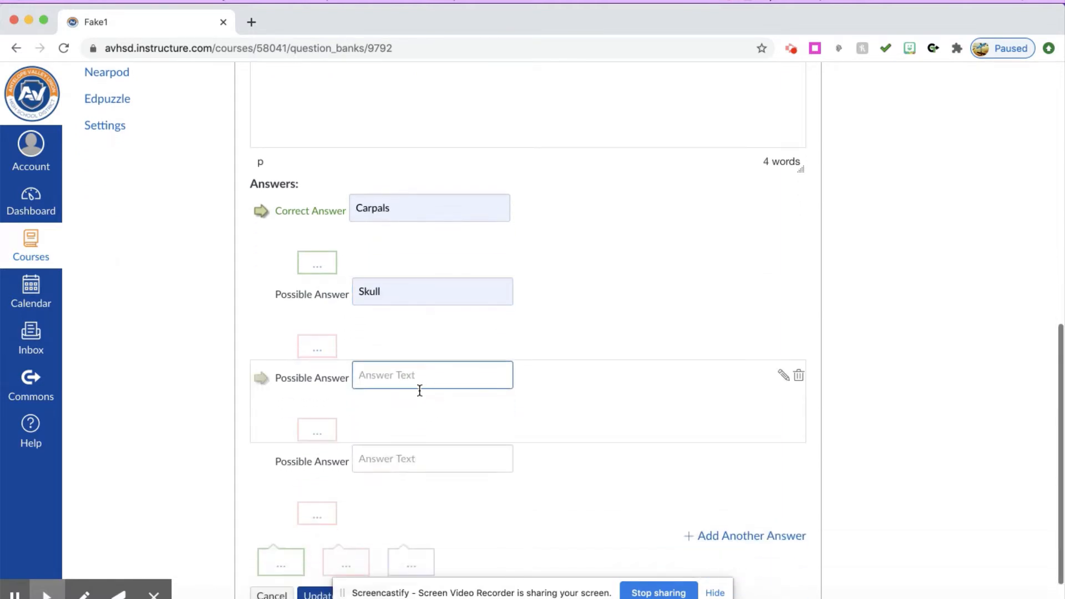
pyautogui.click(403, 371)
pyautogui.click(394, 461)
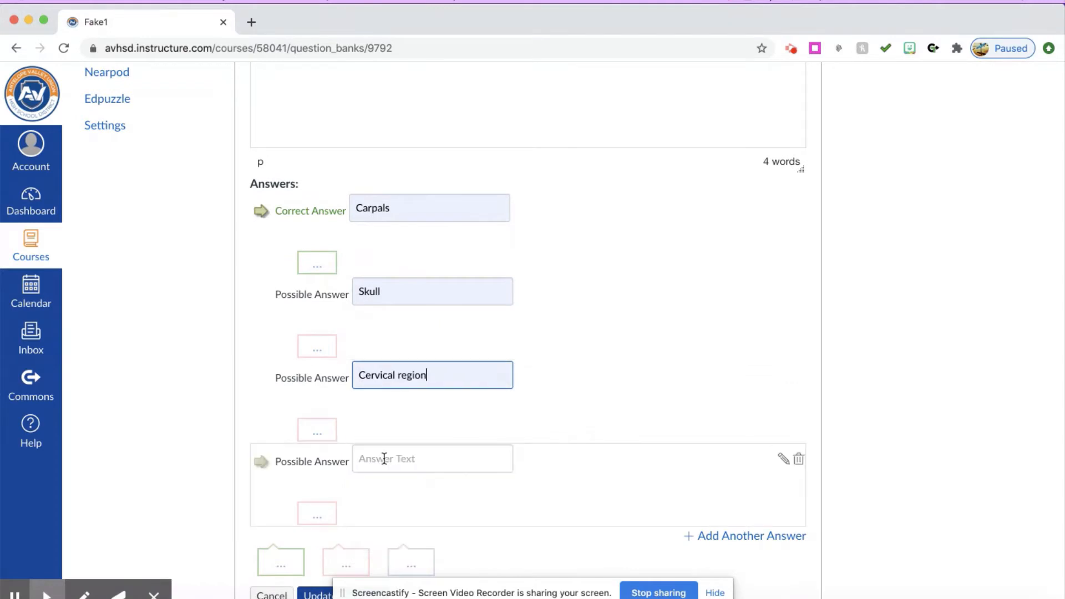
pyautogui.click(384, 461)
pyautogui.click(388, 405)
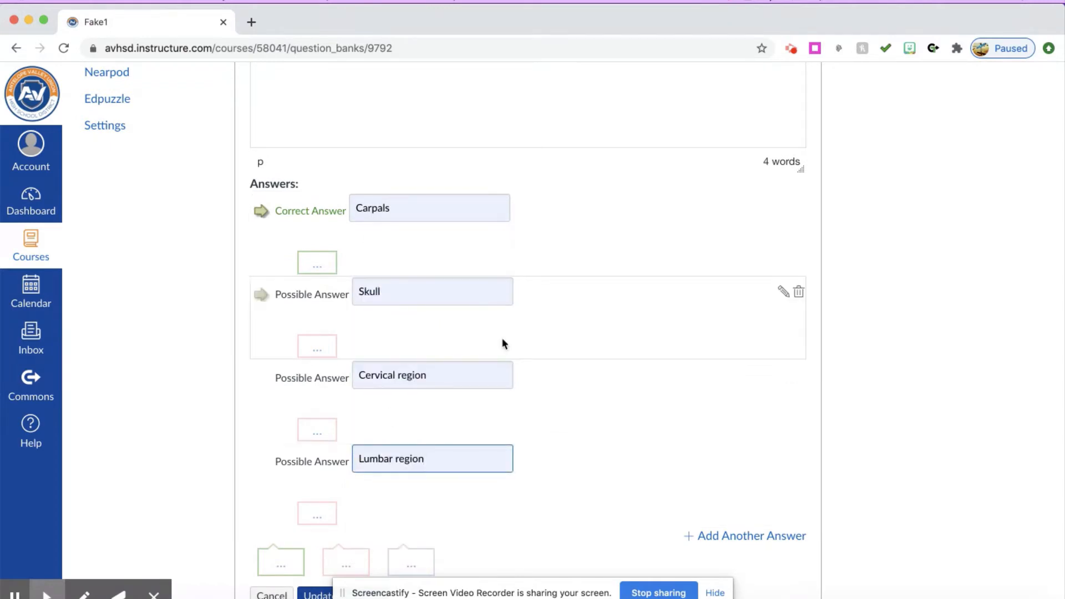
# Add two more possible answers to Question 1, Cervical region and Sacral region, and save the question
pyautogui.scroll(-3, 502, 340)
pyautogui.click(718, 476)
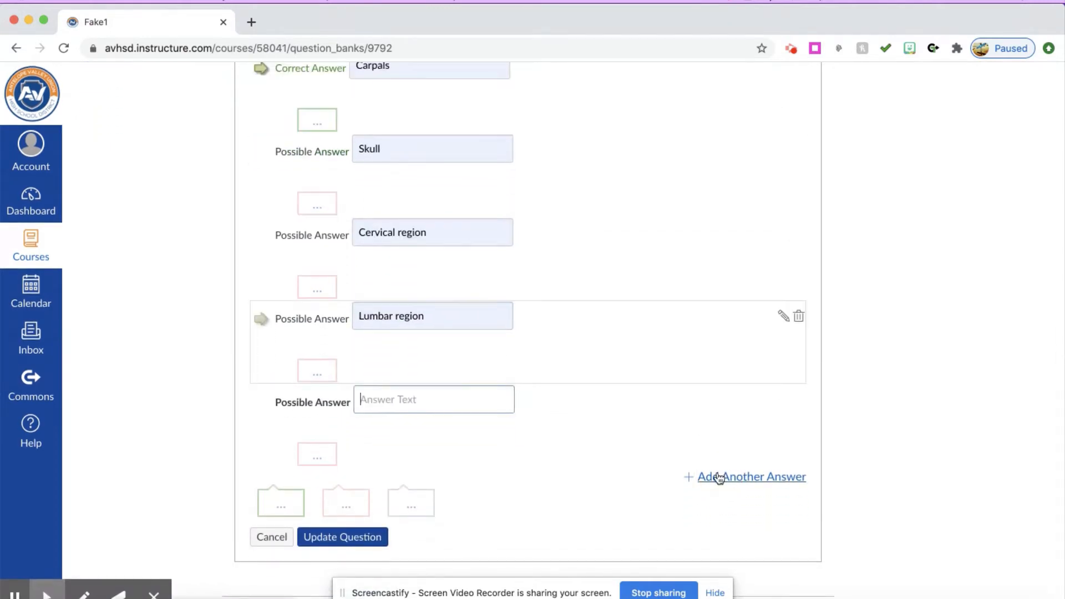
pyautogui.click(718, 476)
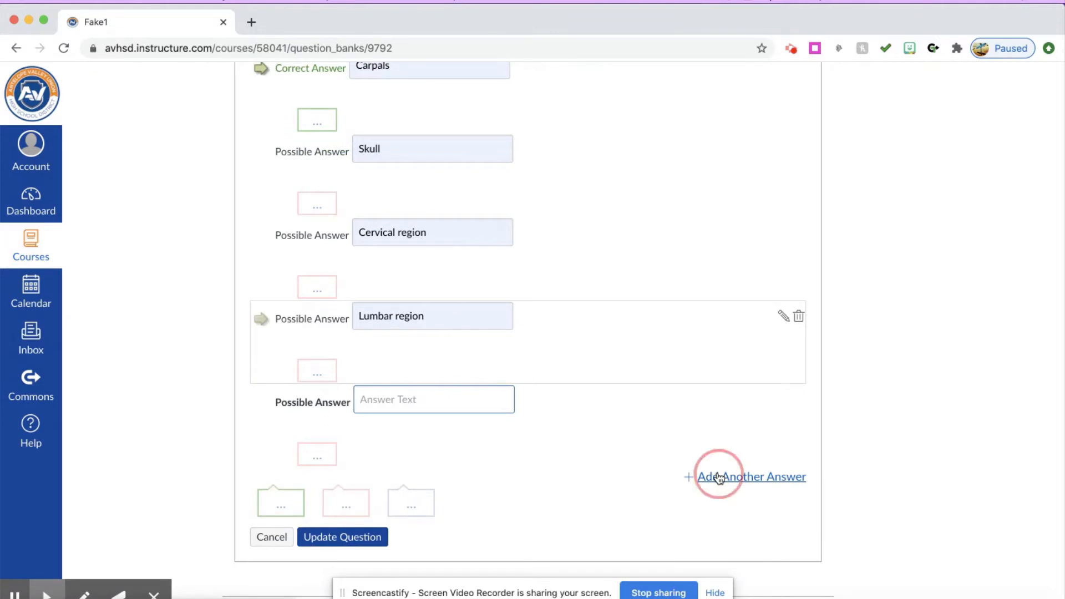
pyautogui.click(442, 326)
pyautogui.click(423, 404)
pyautogui.click(424, 400)
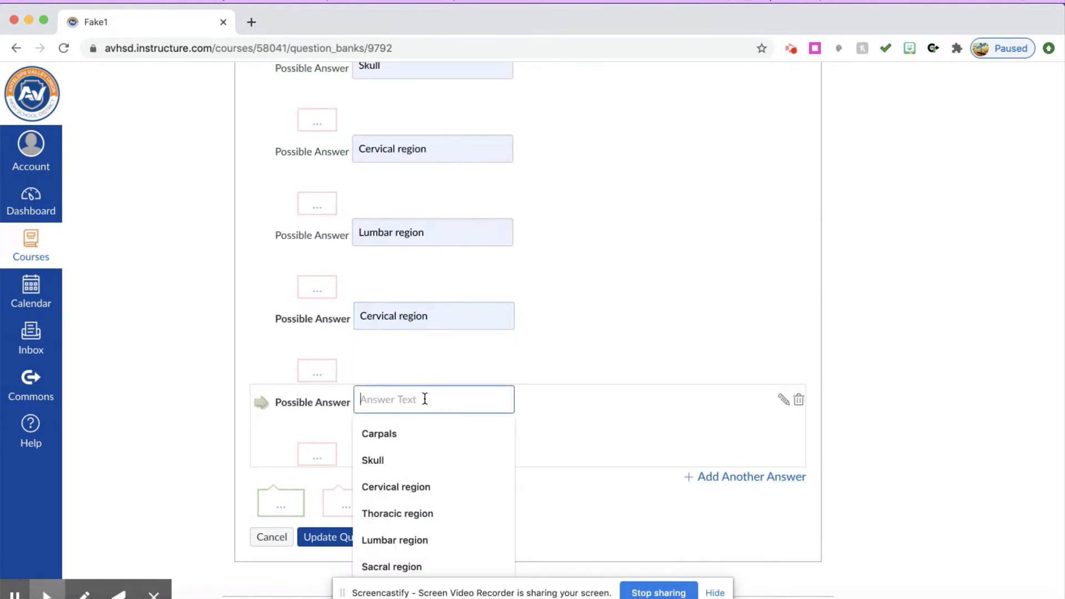
pyautogui.click(405, 563)
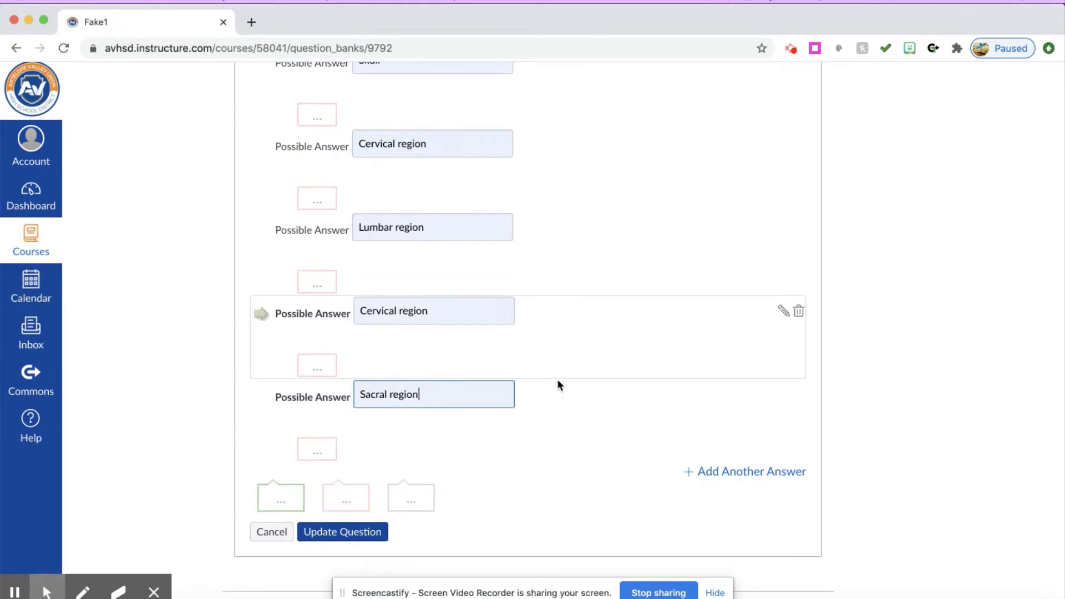
pyautogui.click(340, 537)
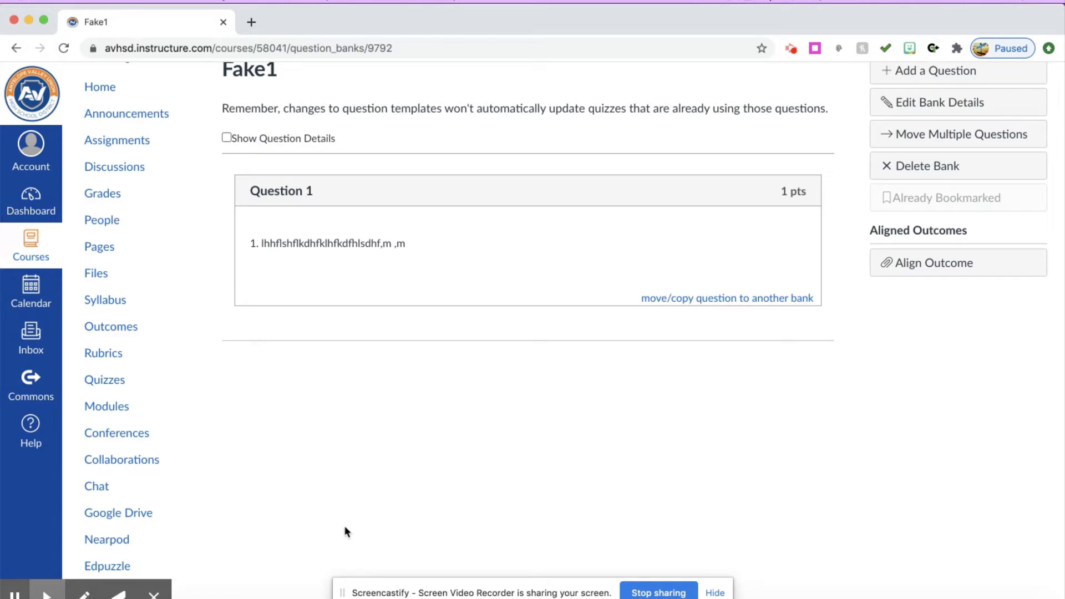
# Add a True/False question to the bank with the question text "1.lksklsdjklsdjfldskf"
pyautogui.click(952, 70)
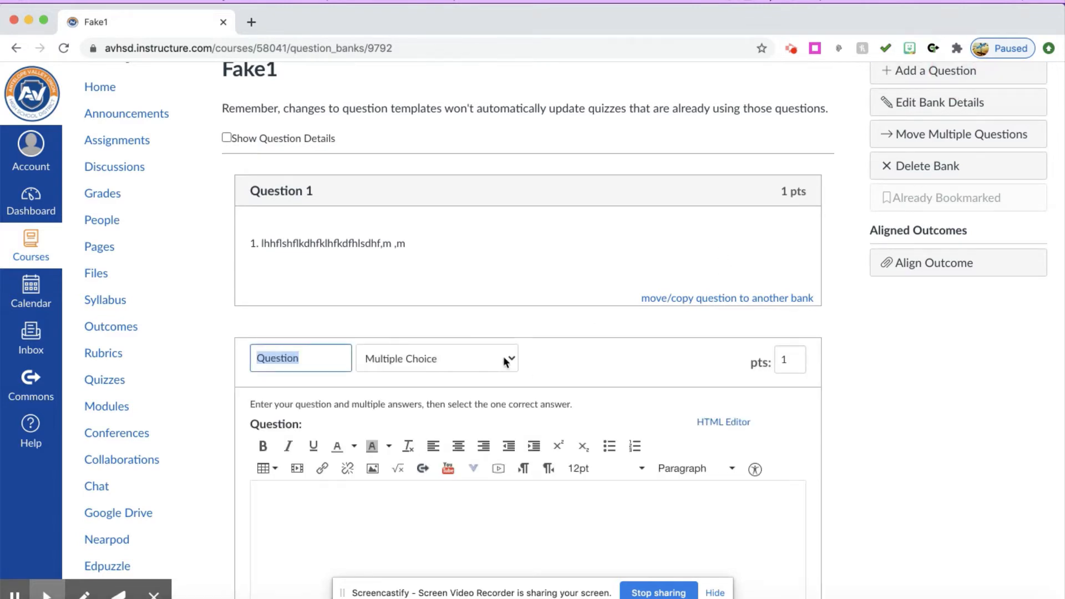
pyautogui.scroll(-5, 503, 357)
pyautogui.click(510, 234)
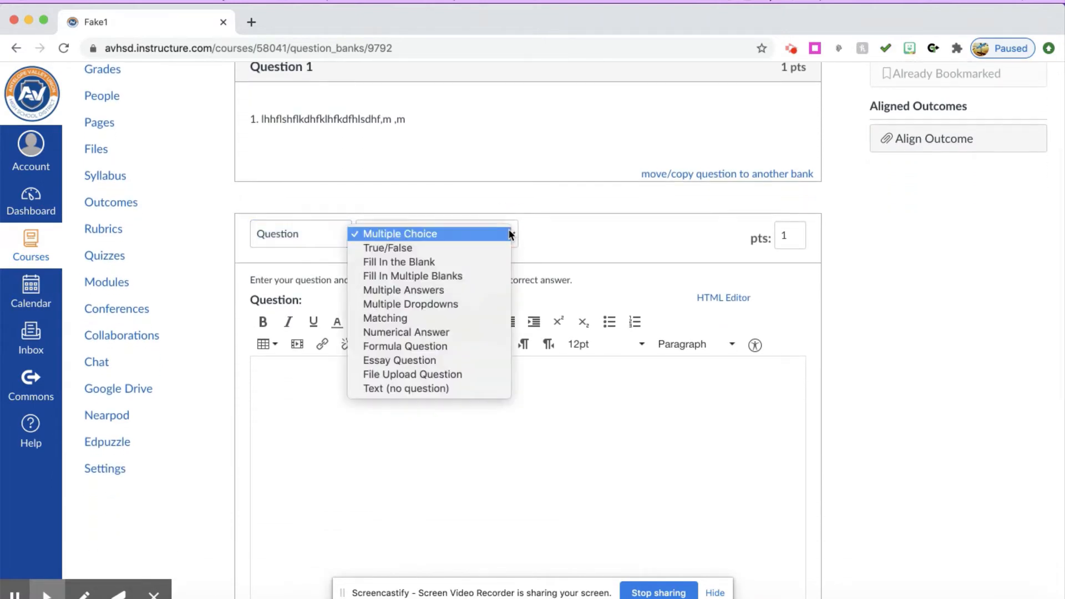
pyautogui.click(499, 247)
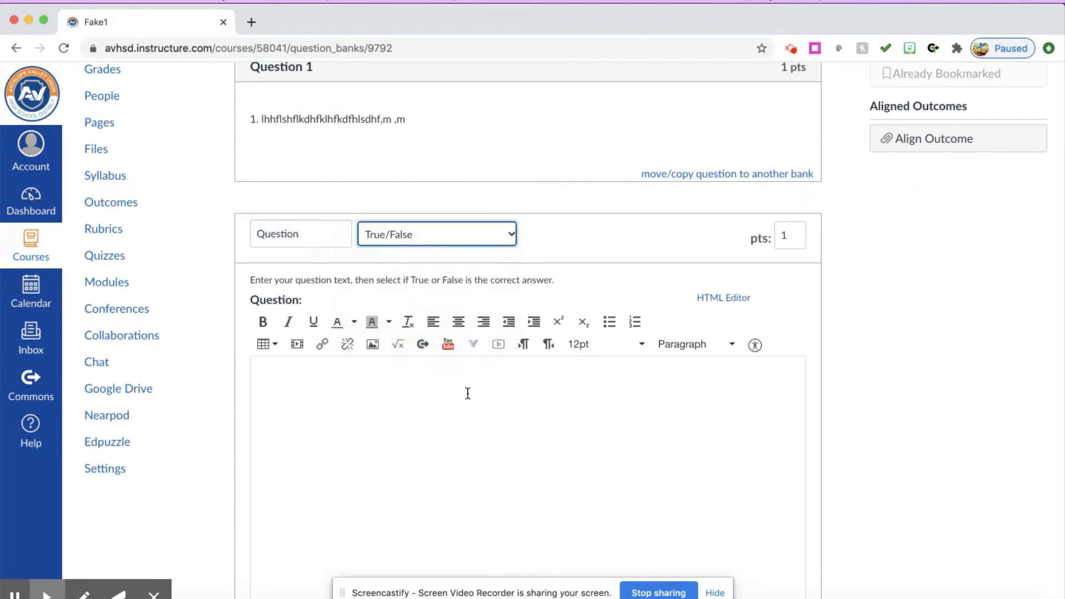
pyautogui.scroll(-1, 467, 393)
pyautogui.click(467, 393)
pyautogui.write('1')
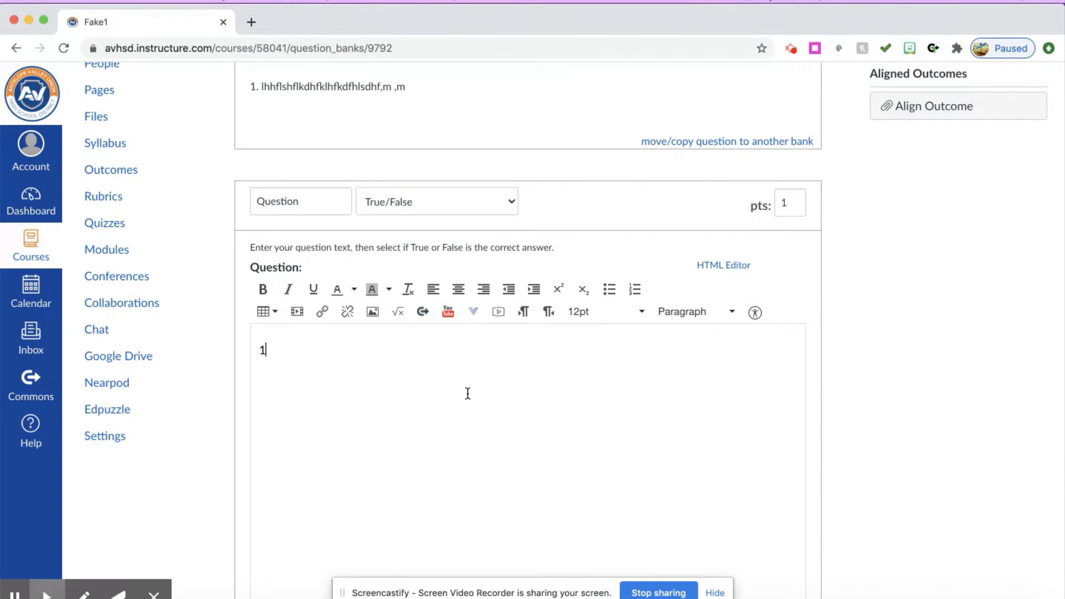
pyautogui.write('.lksklsdjklsdjfldskf')
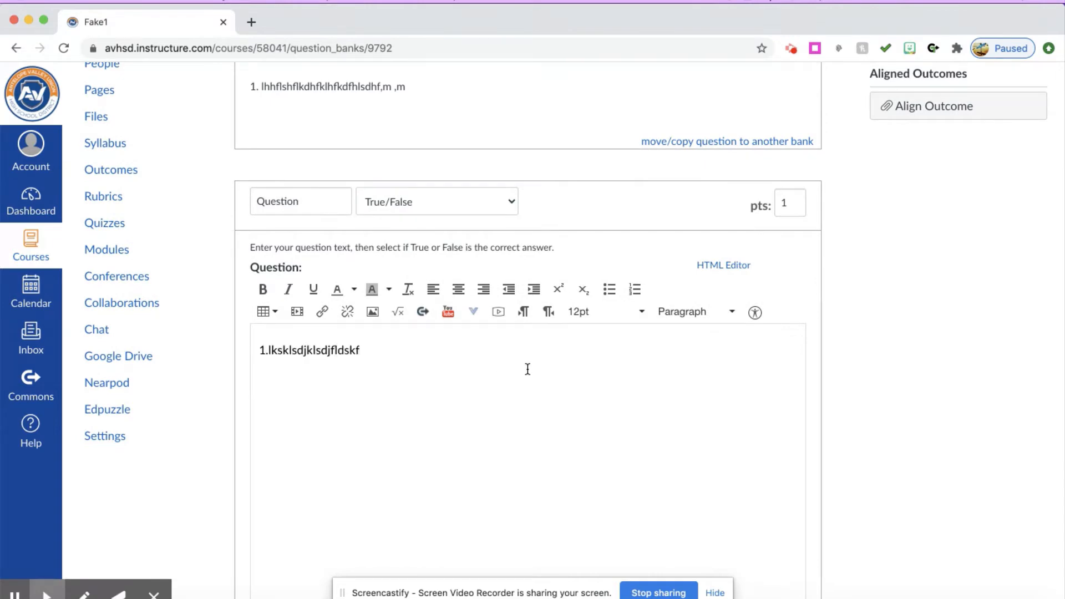
pyautogui.scroll(-5, 528, 369)
pyautogui.scroll(-2, 528, 368)
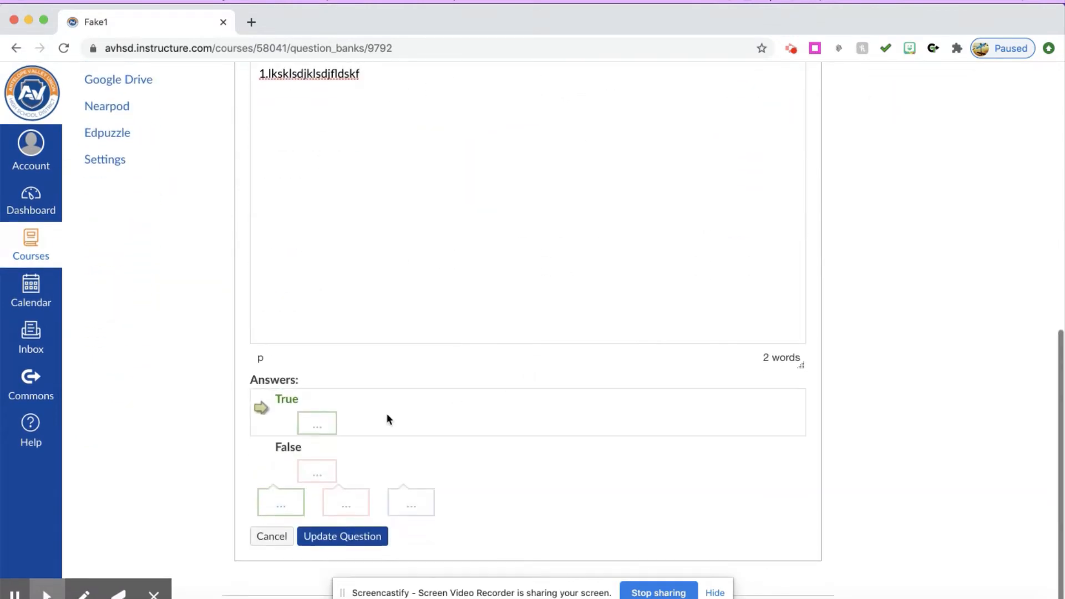
pyautogui.click(326, 424)
pyautogui.scroll(-3, 726, 427)
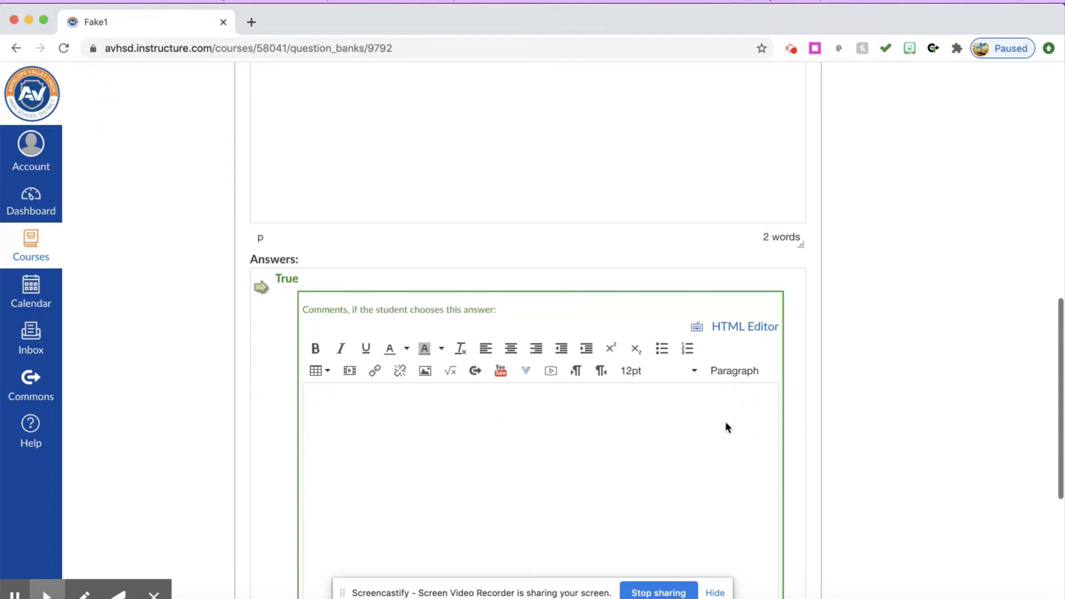
pyautogui.scroll(-7, 726, 423)
pyautogui.click(737, 421)
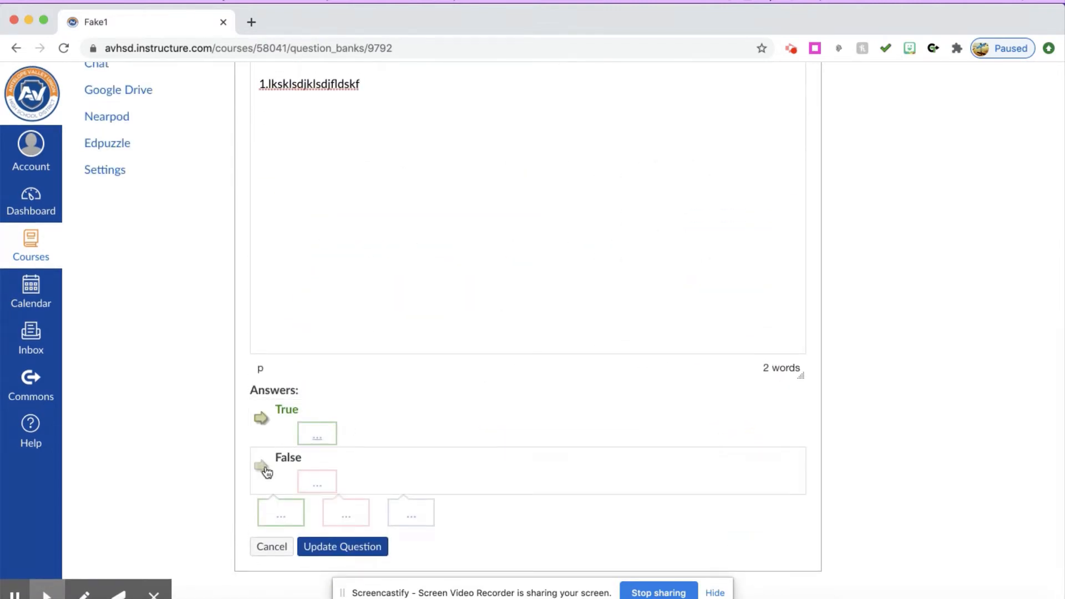
# Mark False as the correct answer of the True/False question and save the question
pyautogui.click(261, 466)
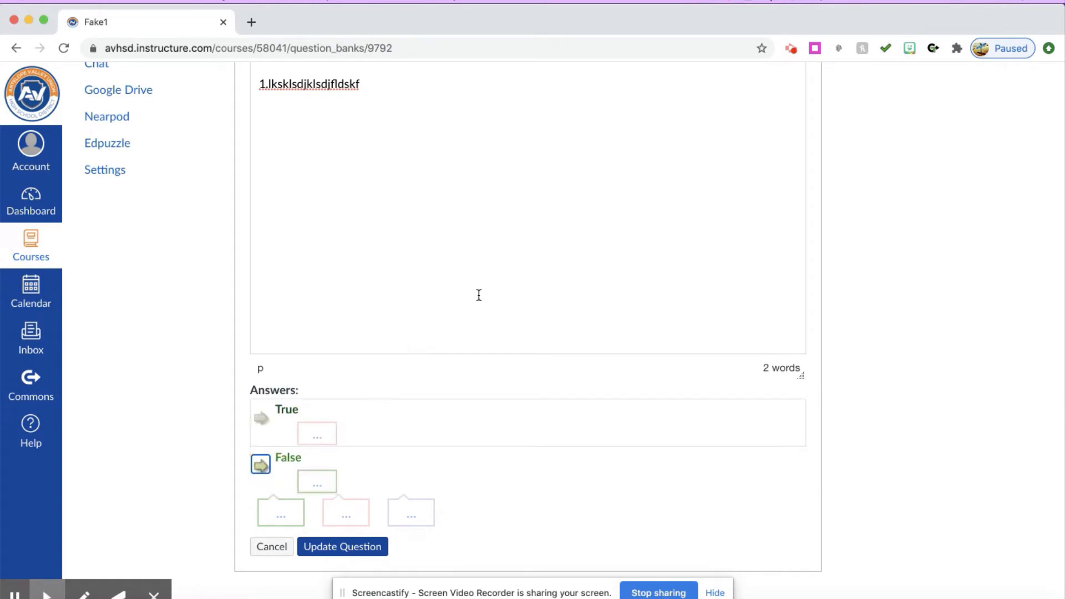
pyautogui.click(340, 546)
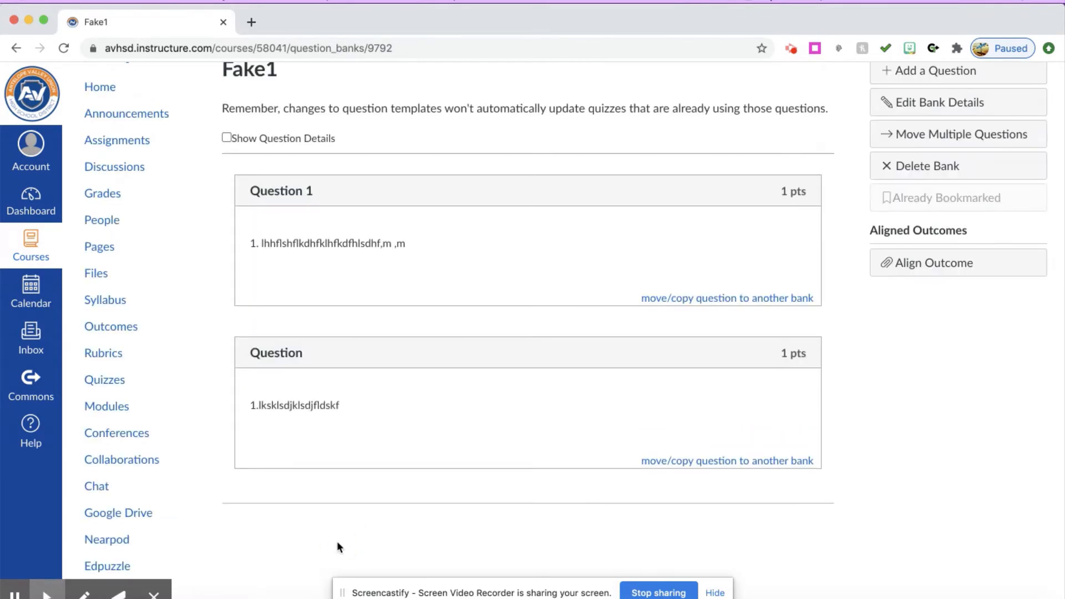
# Add another question to the bank and set its type to Matching
pyautogui.click(891, 73)
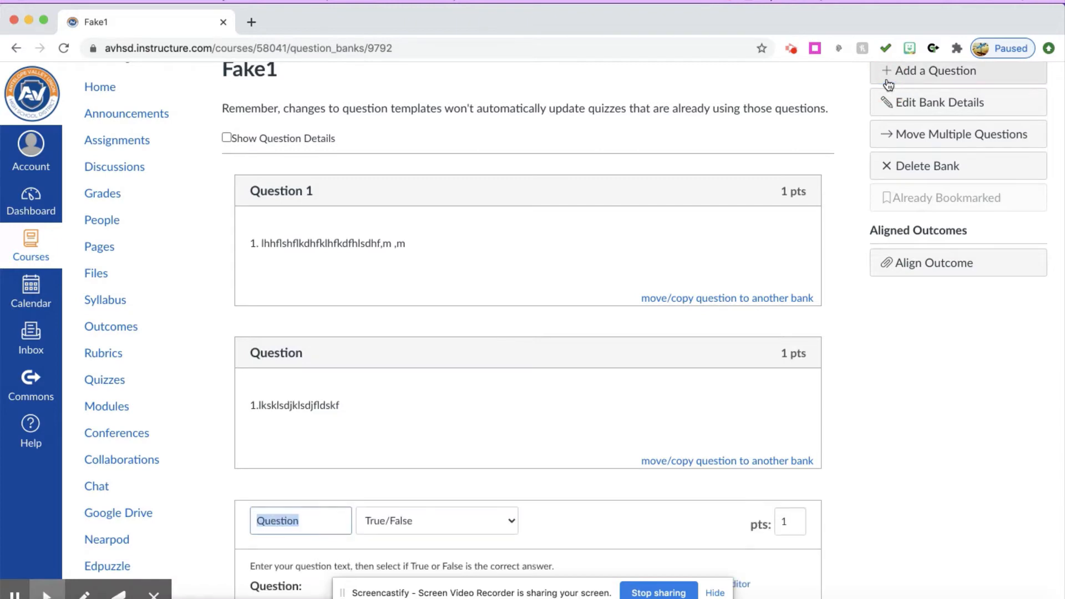
pyautogui.scroll(-5, 539, 329)
pyautogui.click(506, 221)
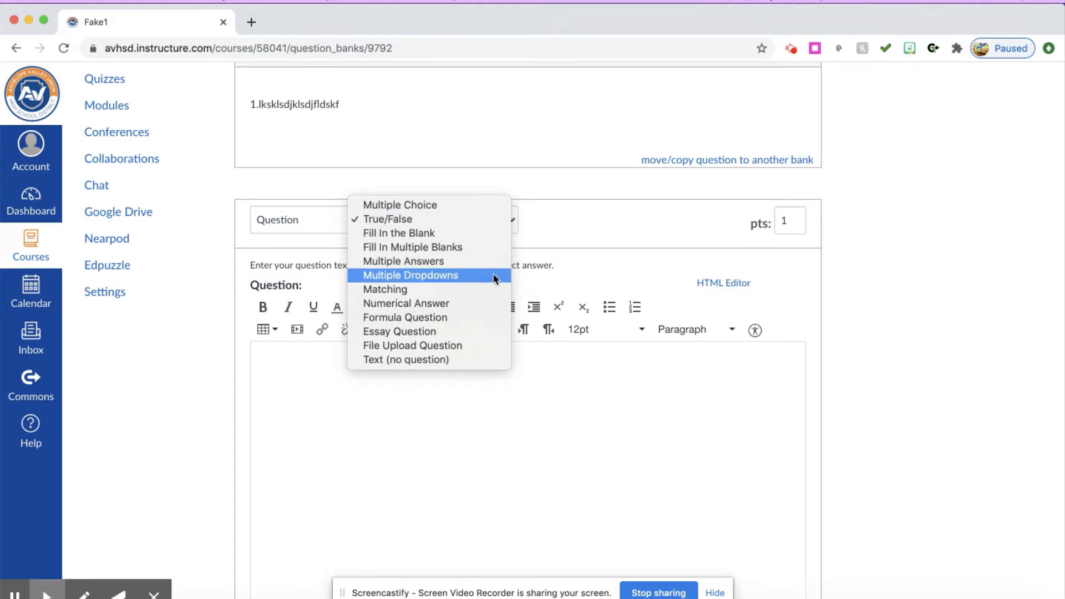
pyautogui.click(491, 288)
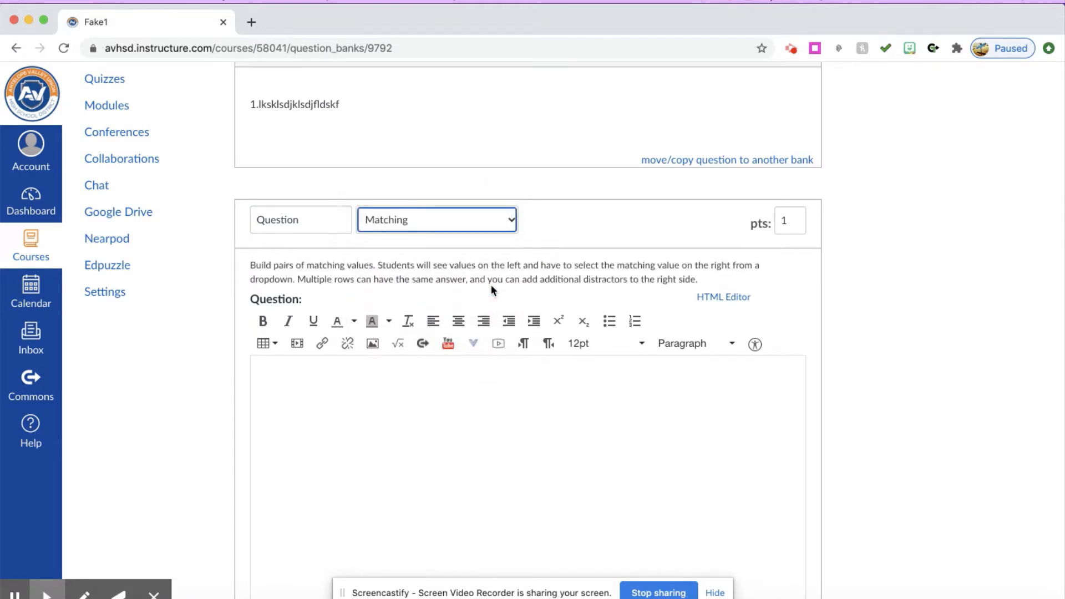
pyautogui.scroll(-3, 491, 283)
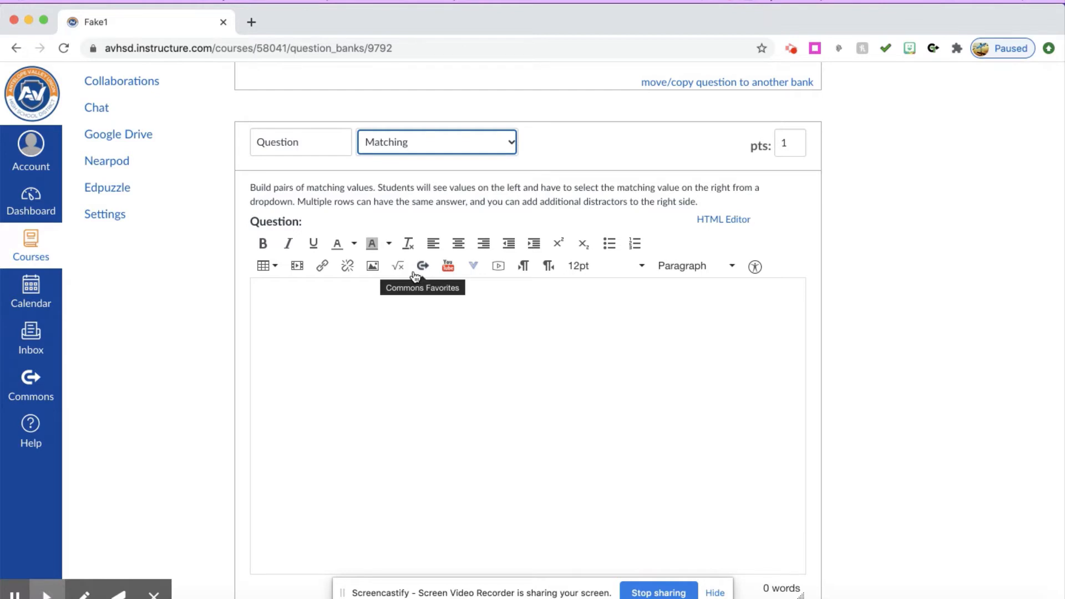
# Insert the image Skeleton Test Back.png from the Canvas course files into the matching question's text
pyautogui.click(373, 266)
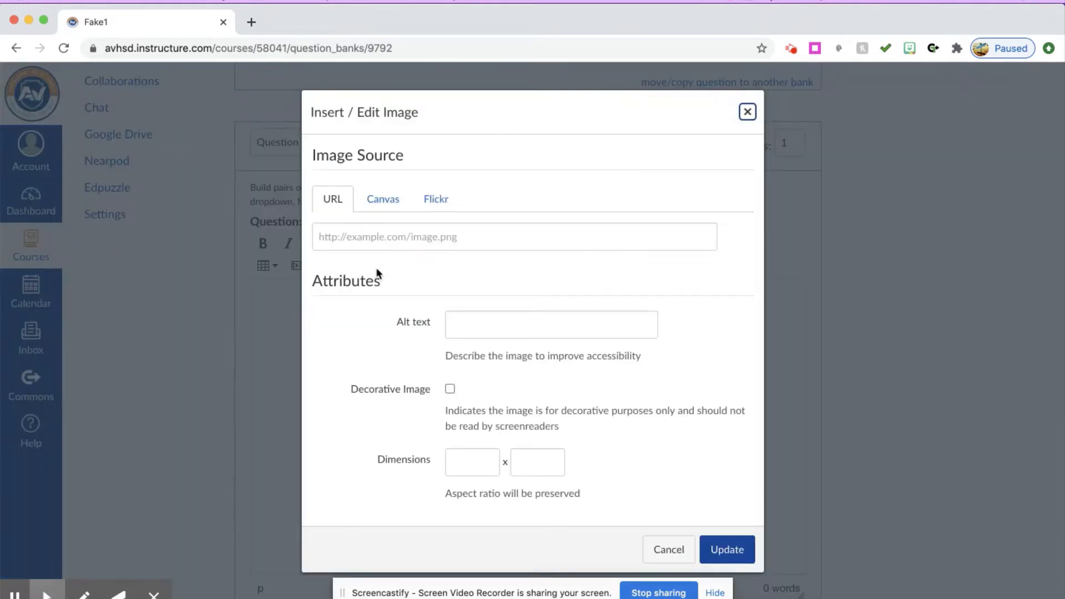
pyautogui.click(387, 206)
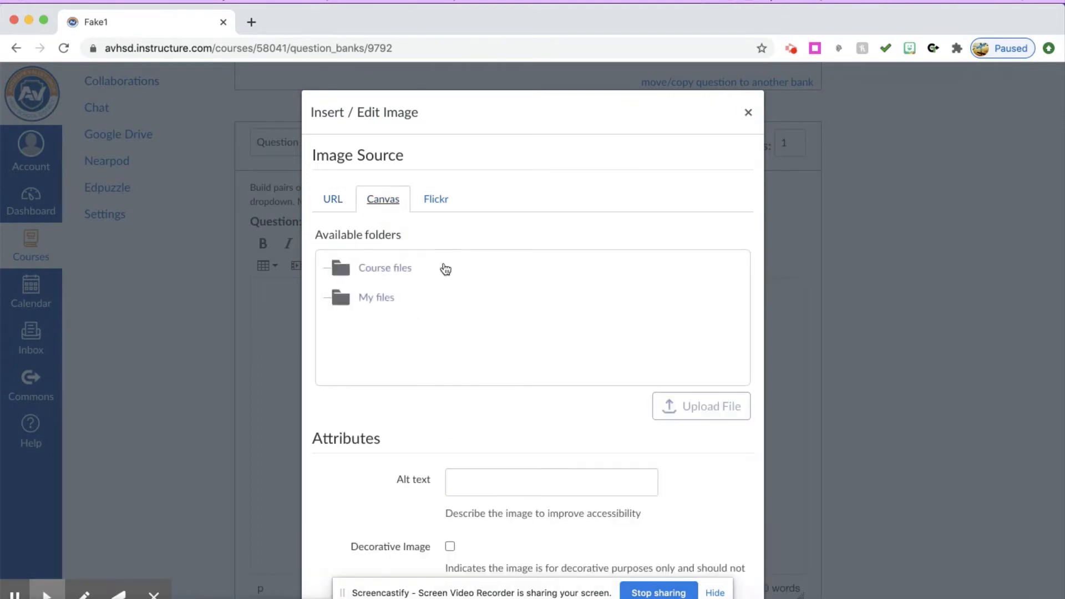
pyautogui.click(399, 271)
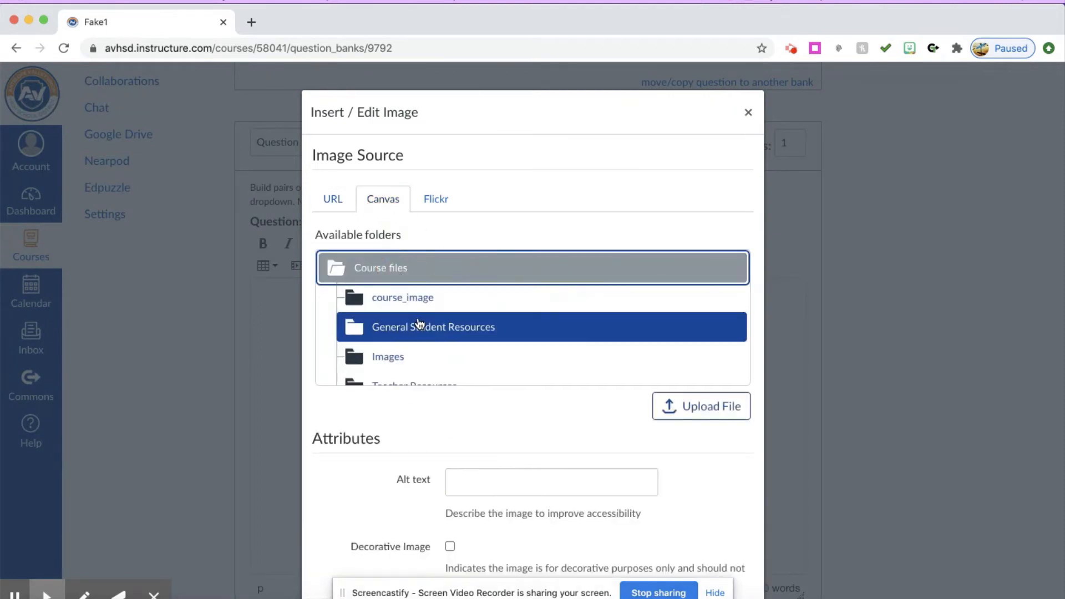
pyautogui.scroll(-10, 420, 324)
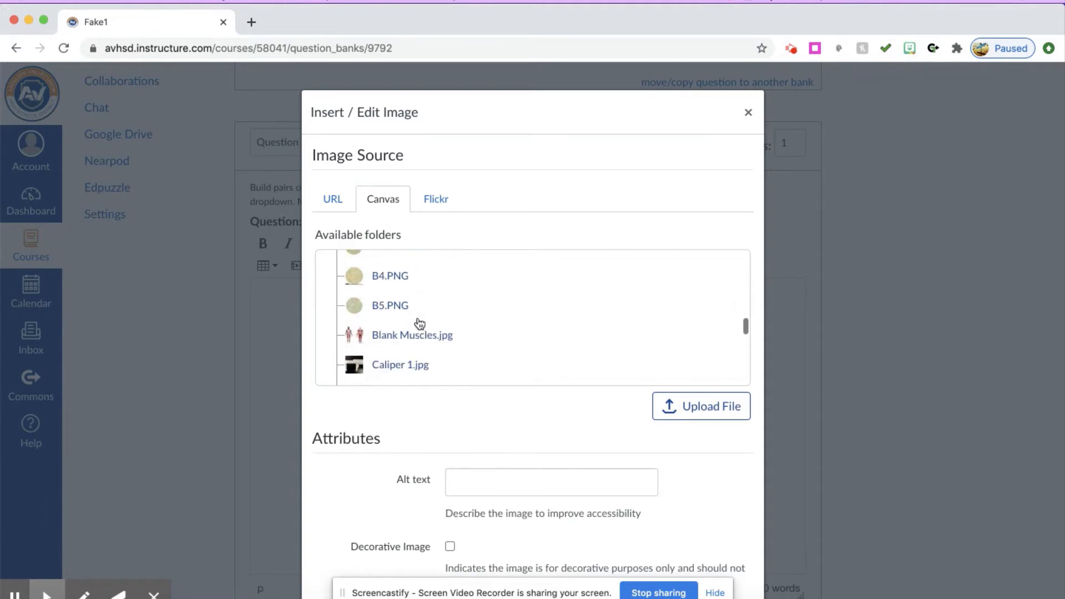
pyautogui.scroll(-10, 420, 324)
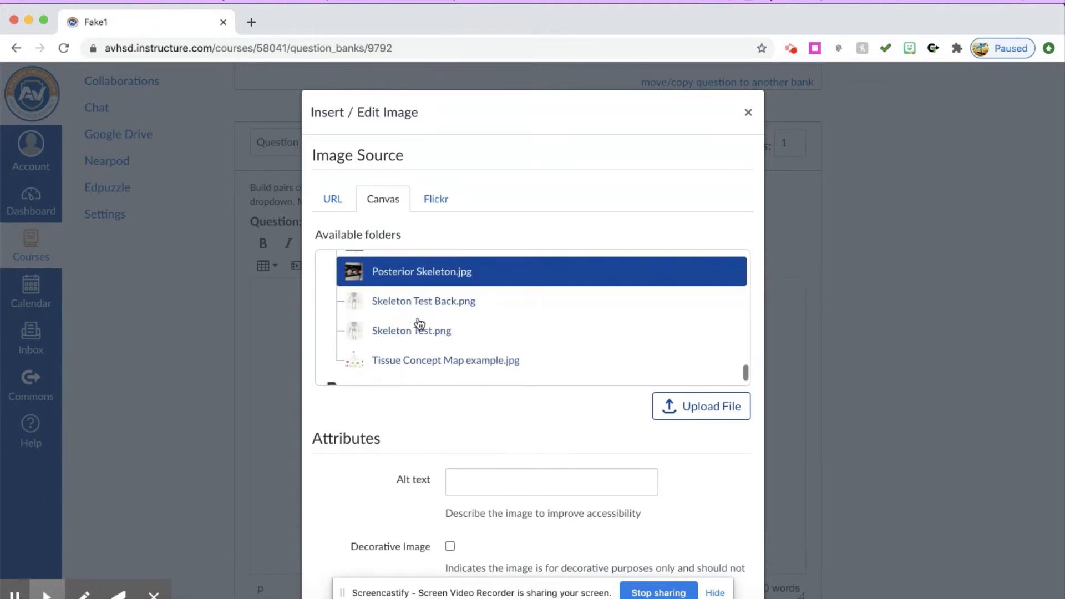
pyautogui.scroll(-1, 419, 324)
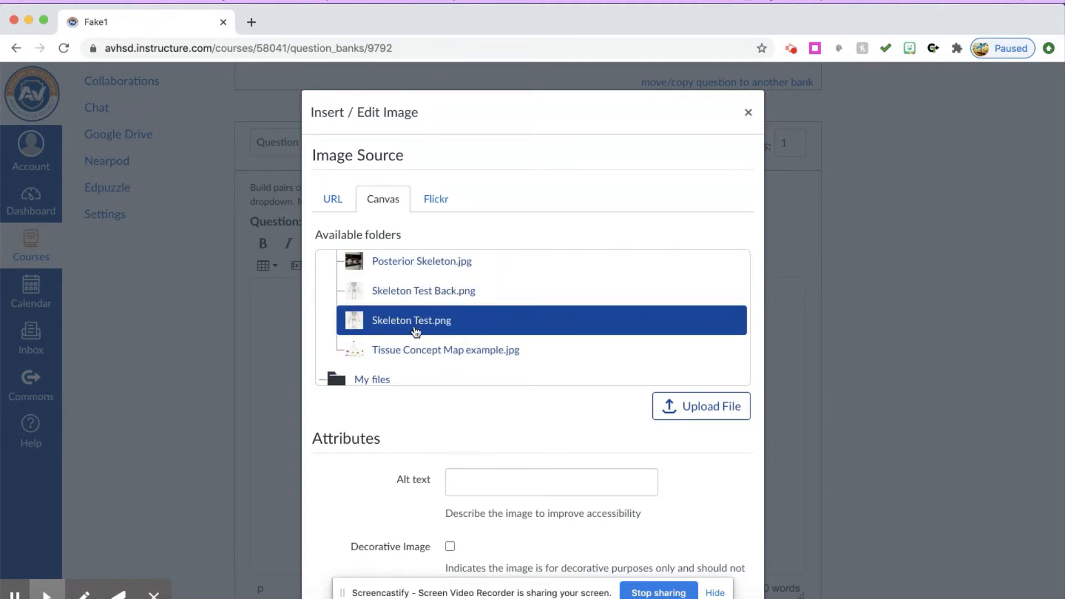
pyautogui.click(424, 294)
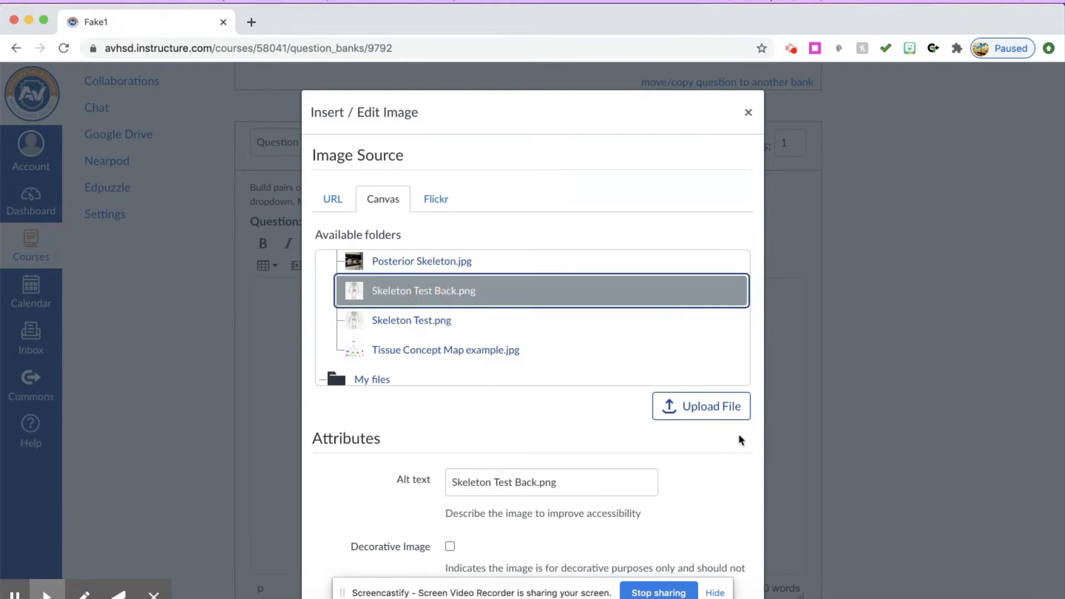
pyautogui.scroll(-5, 576, 421)
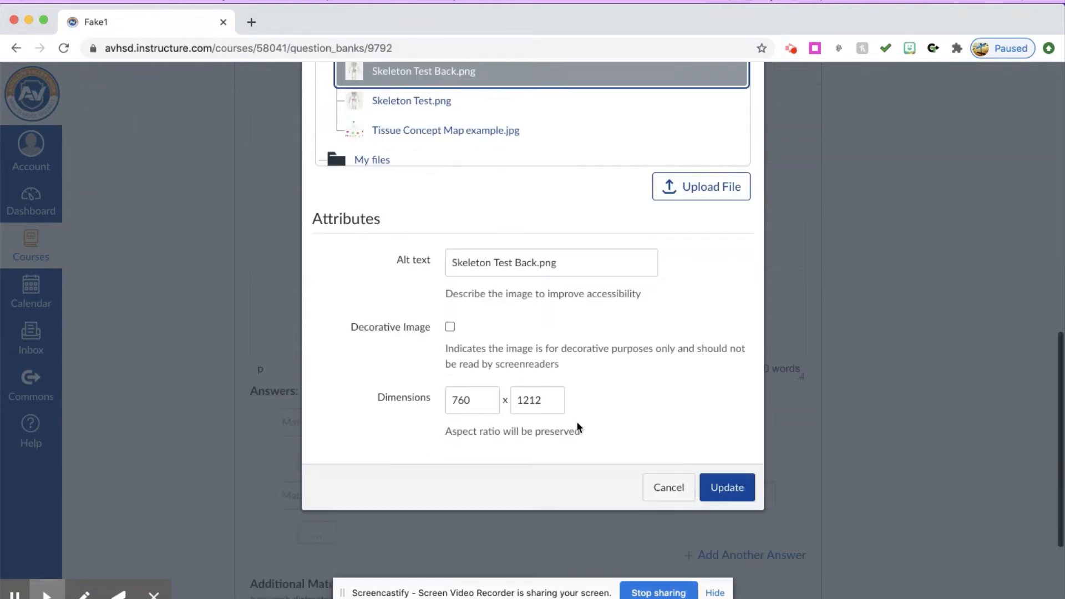
pyautogui.click(719, 428)
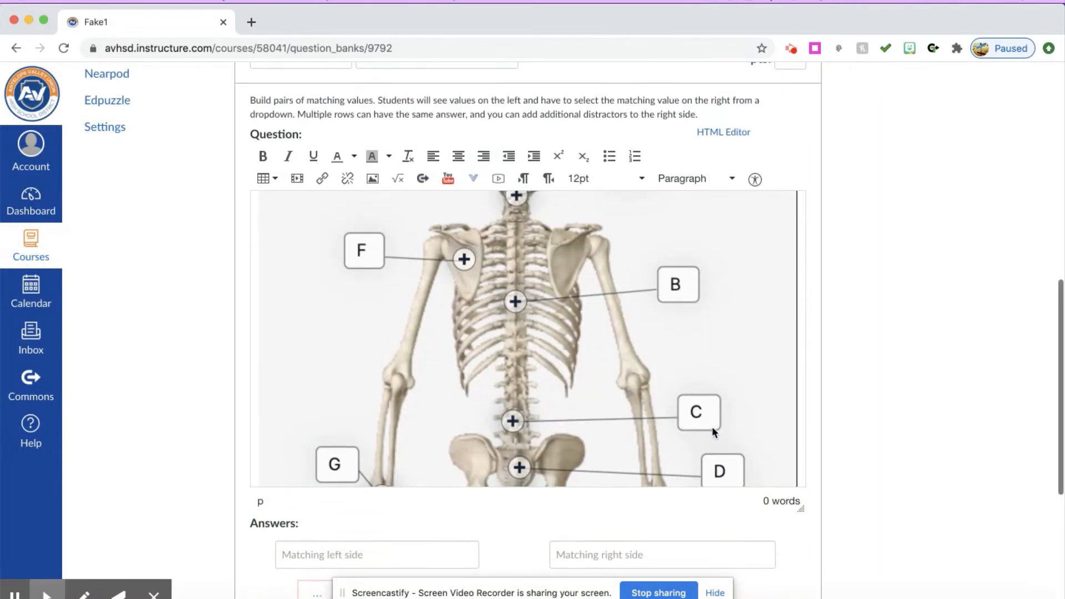
# Fill the first matching pair with A on the left side and Cervical on the right side
pyautogui.scroll(5, 663, 372)
pyautogui.scroll(-4, 663, 373)
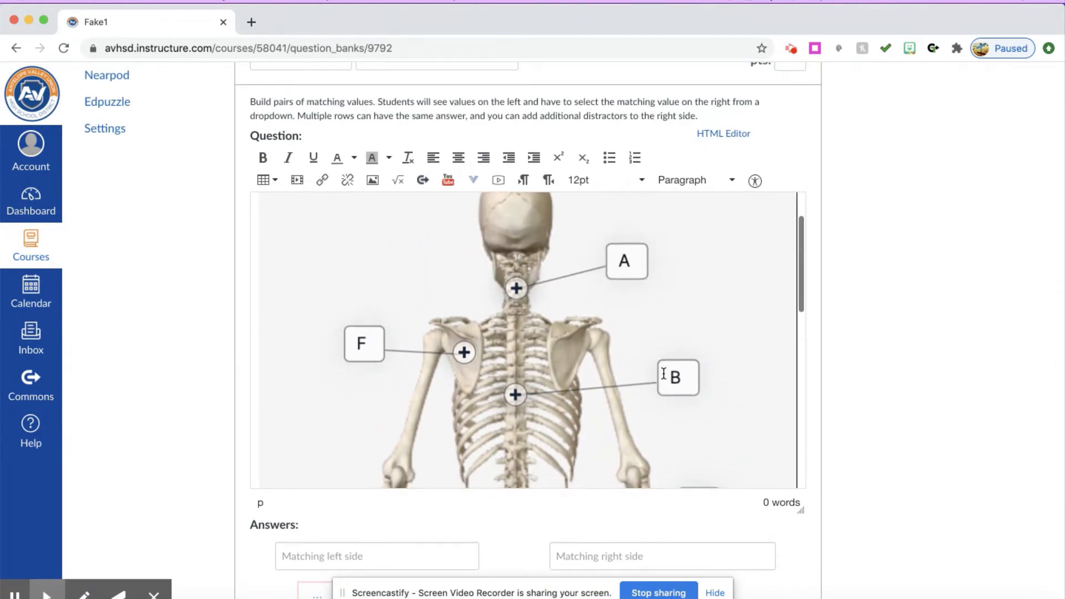
pyautogui.scroll(-2, 663, 371)
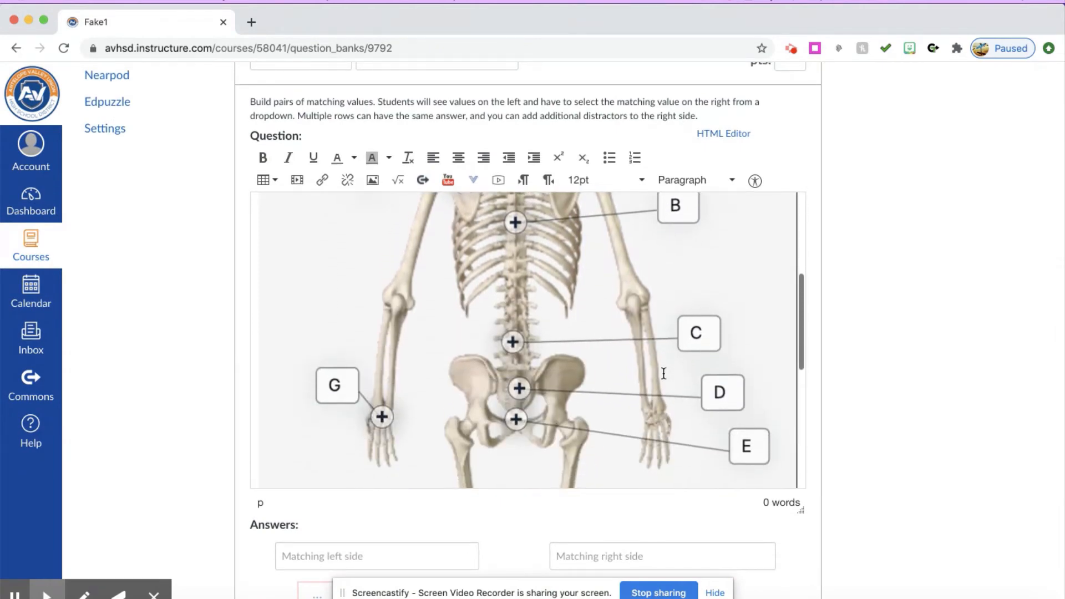
pyautogui.scroll(5, 663, 369)
pyautogui.scroll(-3, 954, 294)
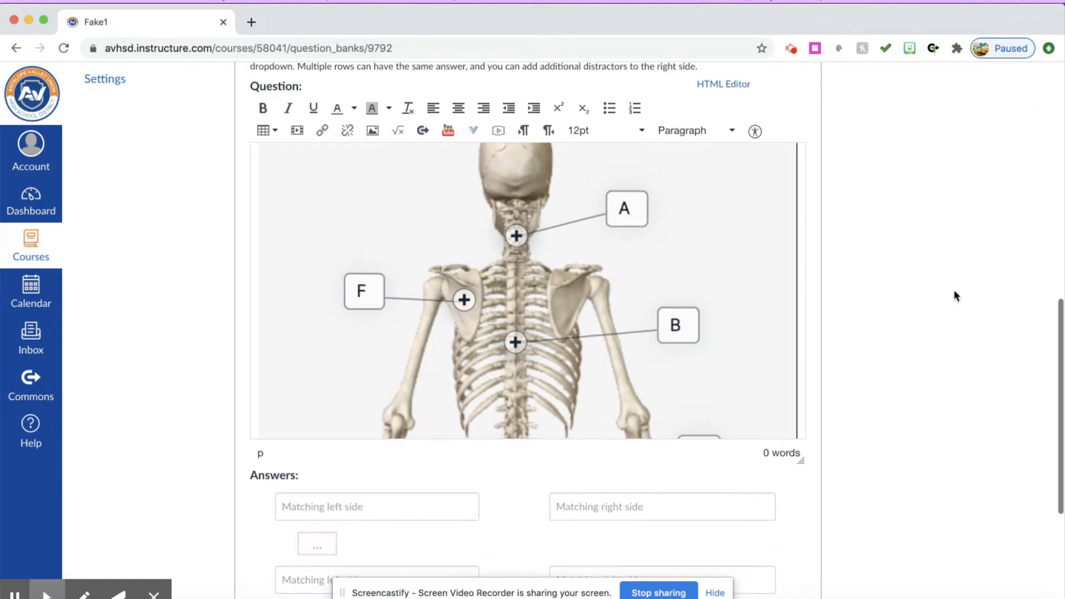
pyautogui.click(382, 387)
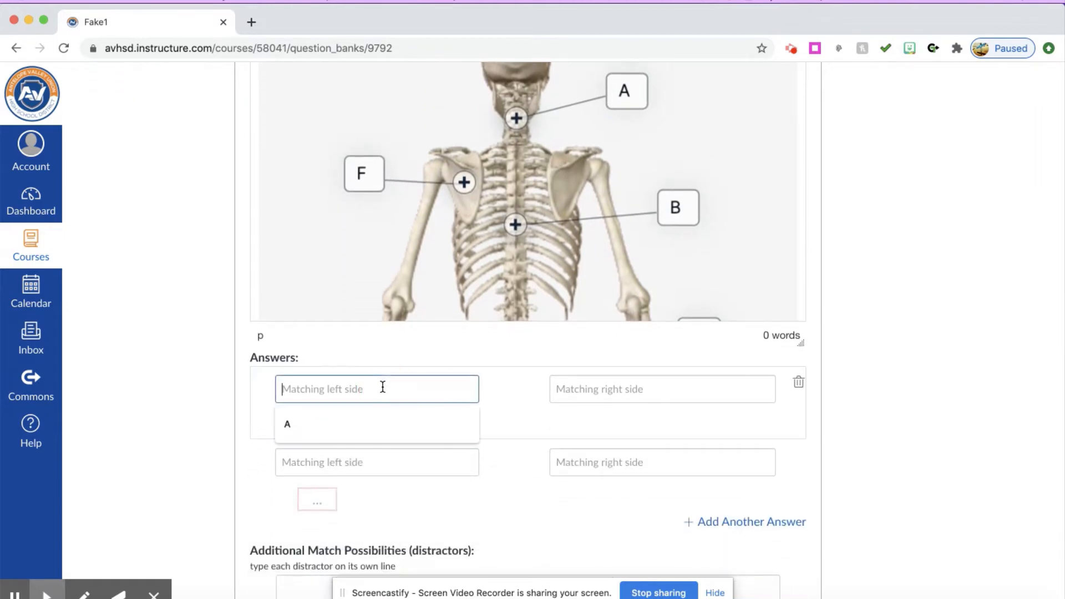
pyautogui.write('A')
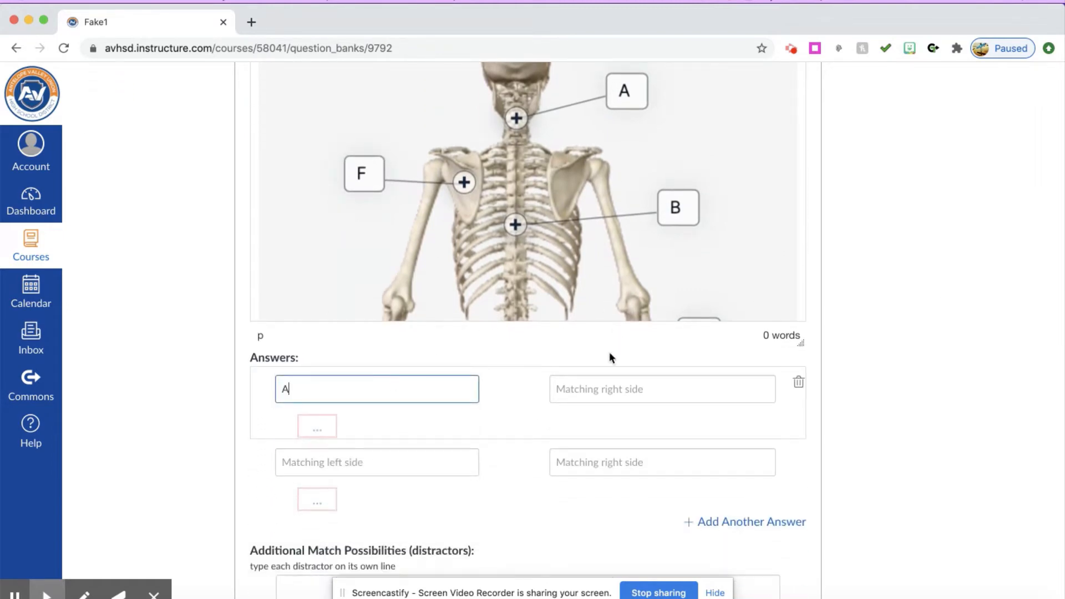
pyautogui.click(595, 386)
pyautogui.click(588, 424)
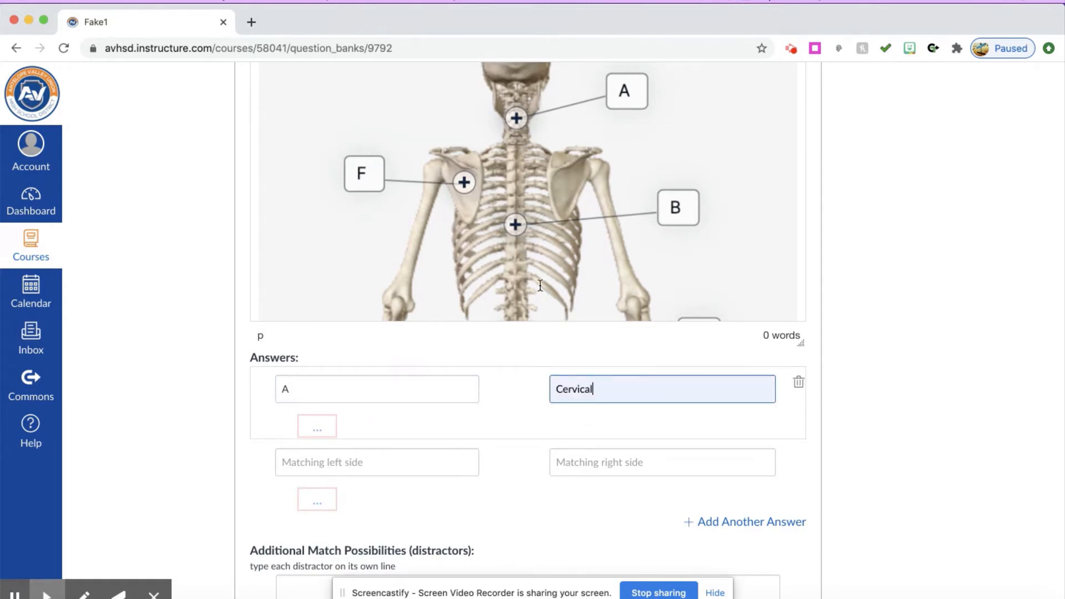
# Fill the second matching pair with B on the left side and Thoracic on the right side
pyautogui.scroll(-1, 540, 285)
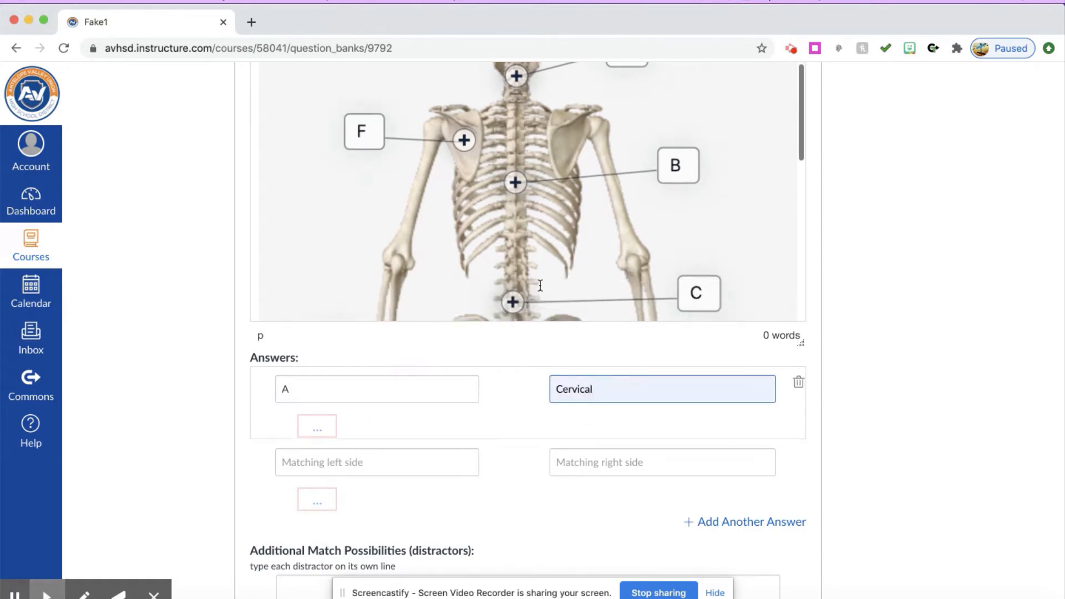
pyautogui.click(366, 463)
pyautogui.write('B')
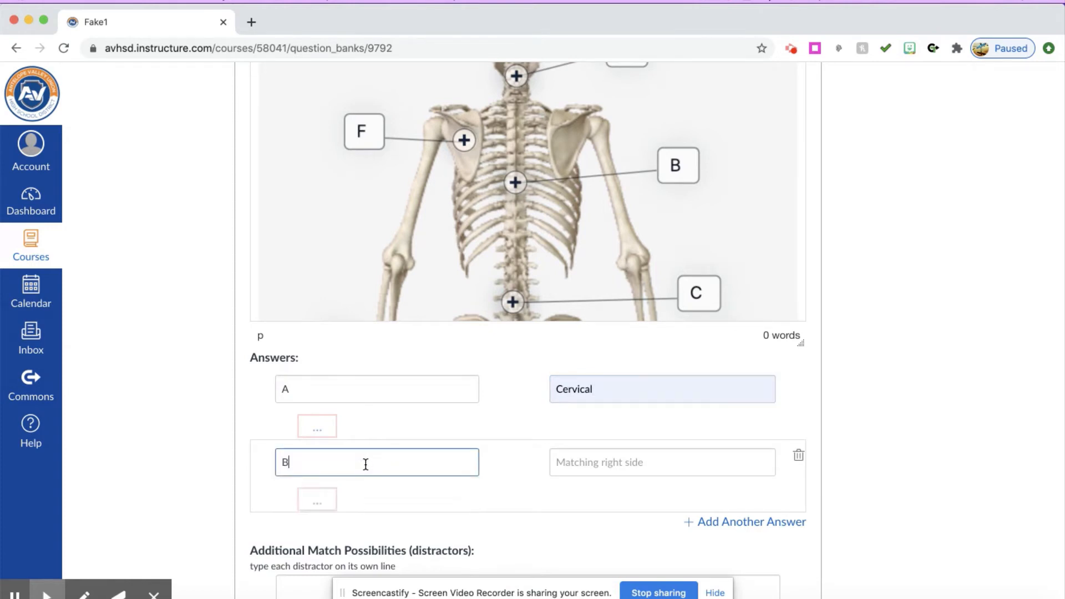
pyautogui.click(568, 459)
pyautogui.write('T')
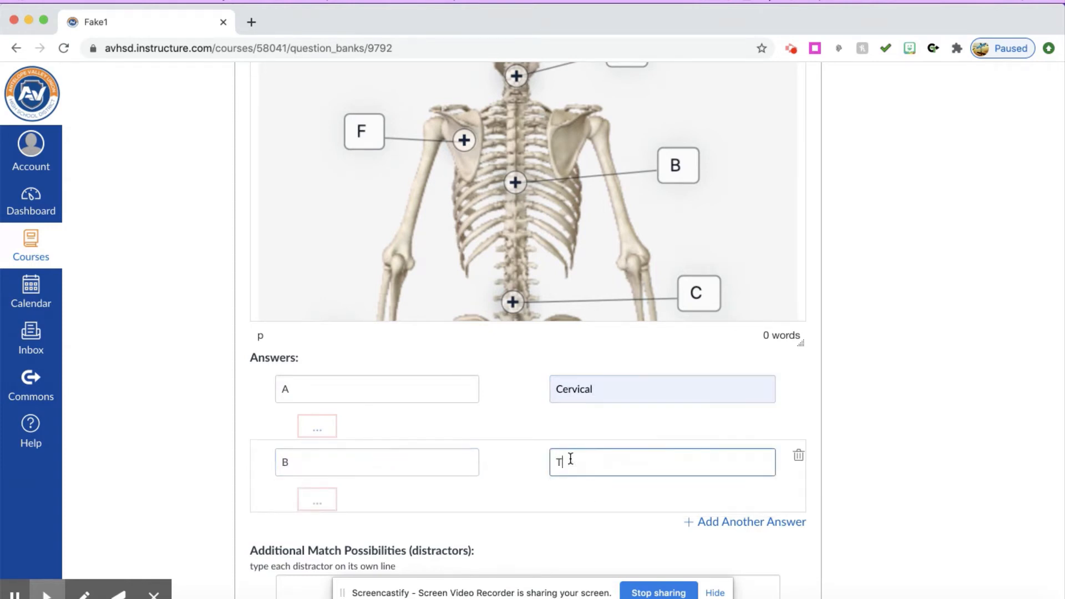
pyautogui.write('horacic')
# Add a third matching pair with c on the left side and Lumbar on the right side, and save the question
pyautogui.scroll(-2, 528, 466)
pyautogui.click(716, 473)
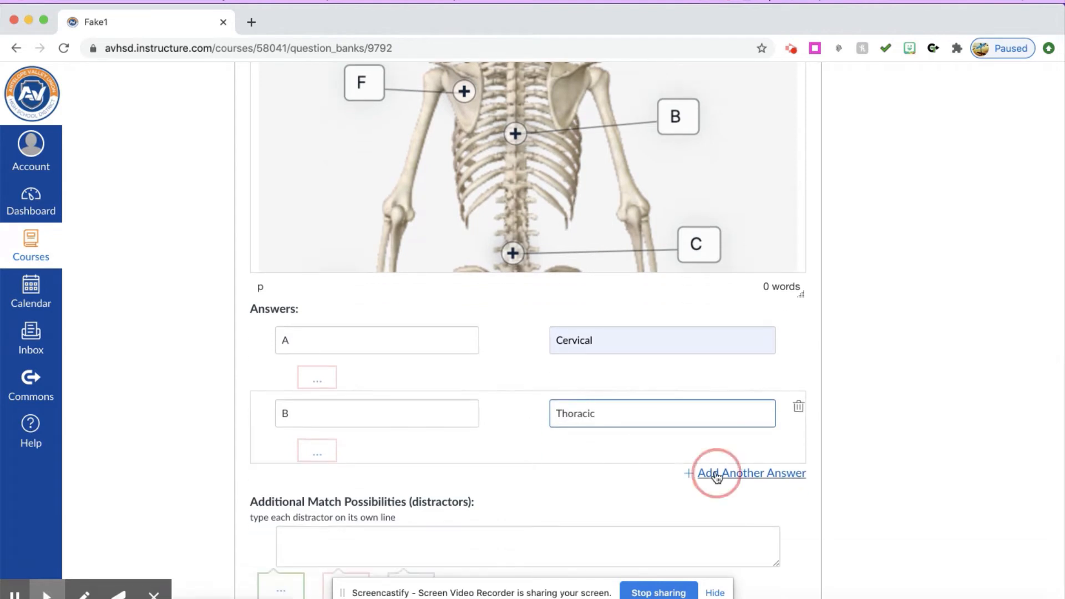
pyautogui.click(716, 472)
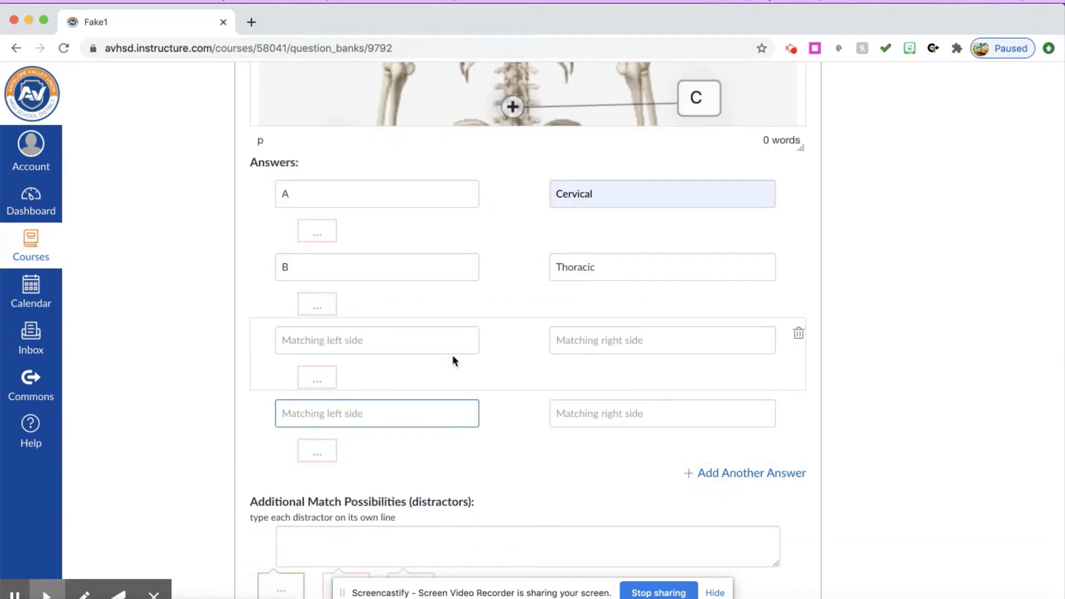
pyautogui.click(439, 346)
pyautogui.write('c')
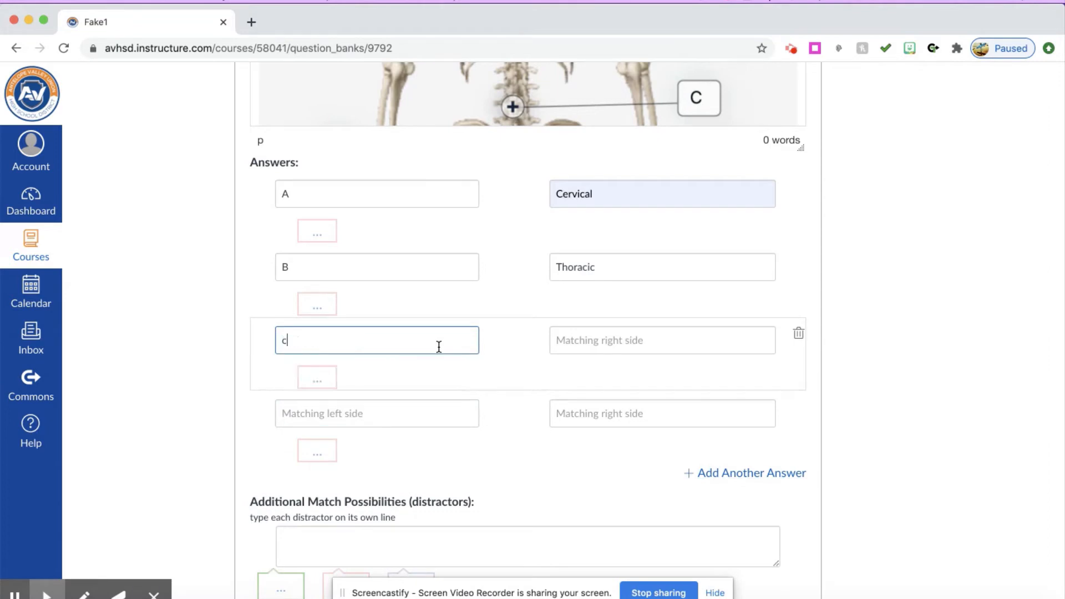
pyautogui.click(625, 345)
pyautogui.write('Lumb')
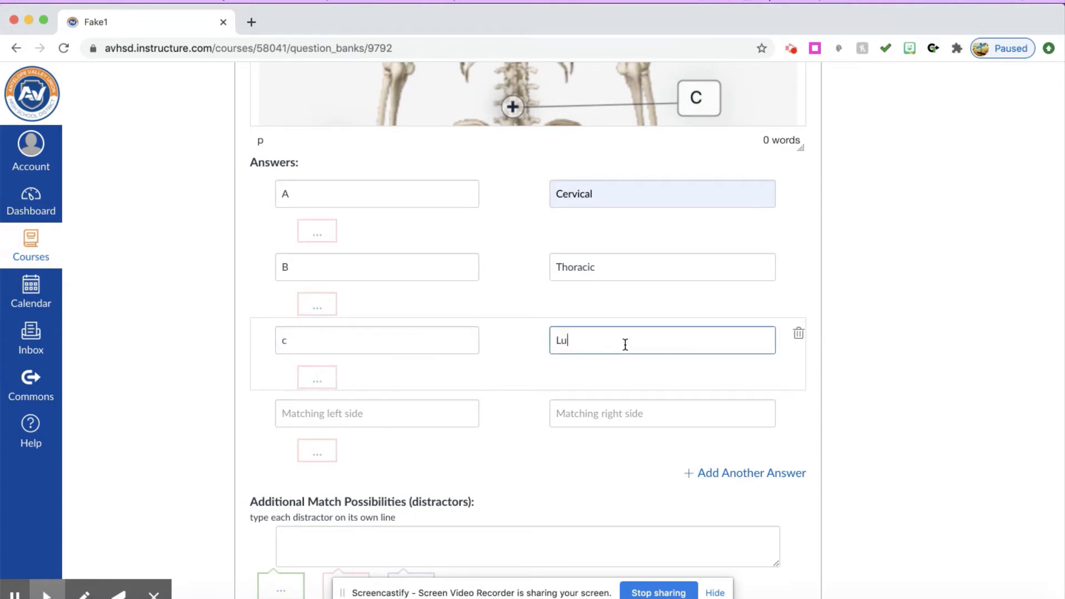
pyautogui.press('BackSpace')
pyautogui.write('ar')
pyautogui.scroll(-2, 438, 444)
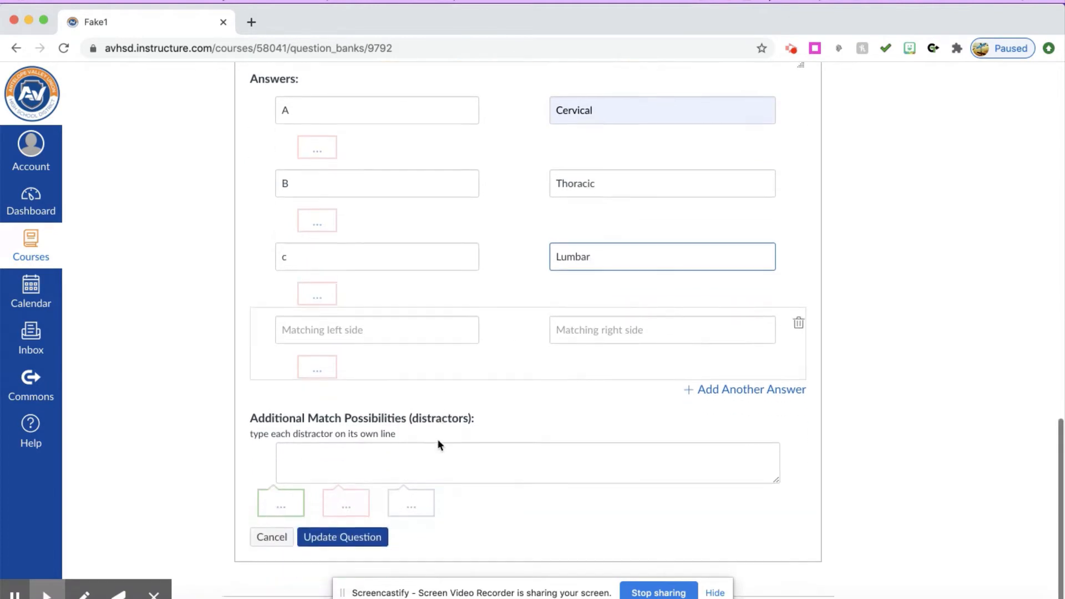
pyautogui.click(338, 537)
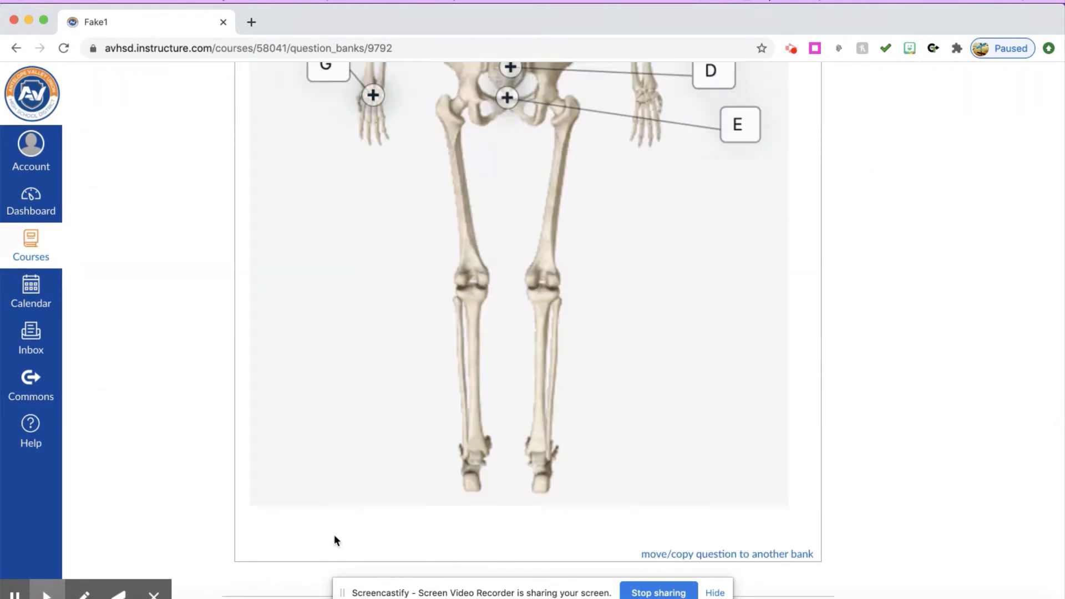
# Reopen the skeleton matching question, set its points to 6, and save the question
pyautogui.scroll(10, 551, 350)
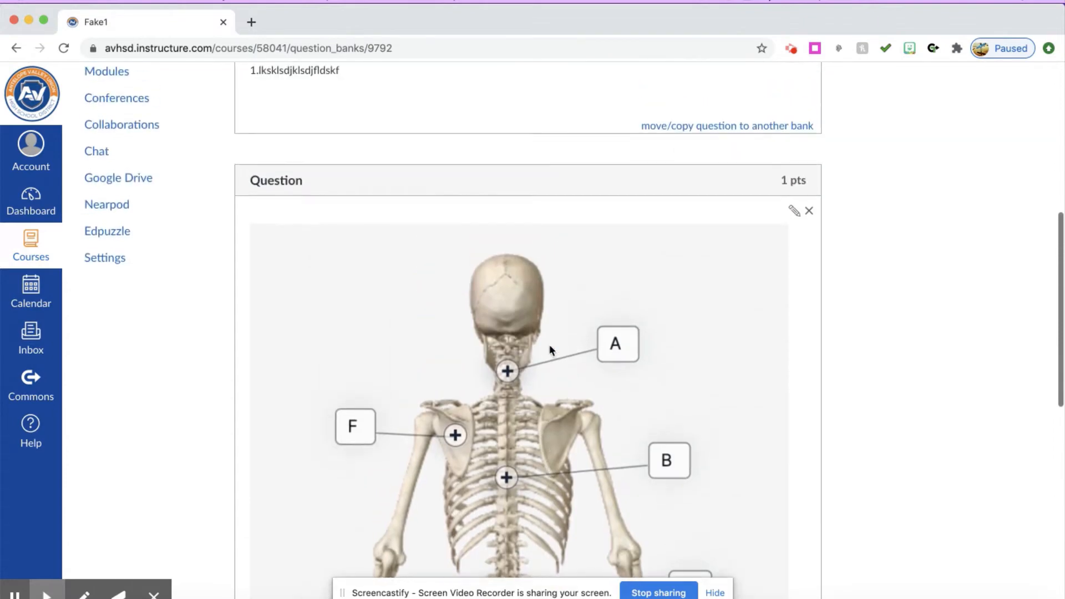
pyautogui.moveTo(784, 188)
pyautogui.click(791, 212)
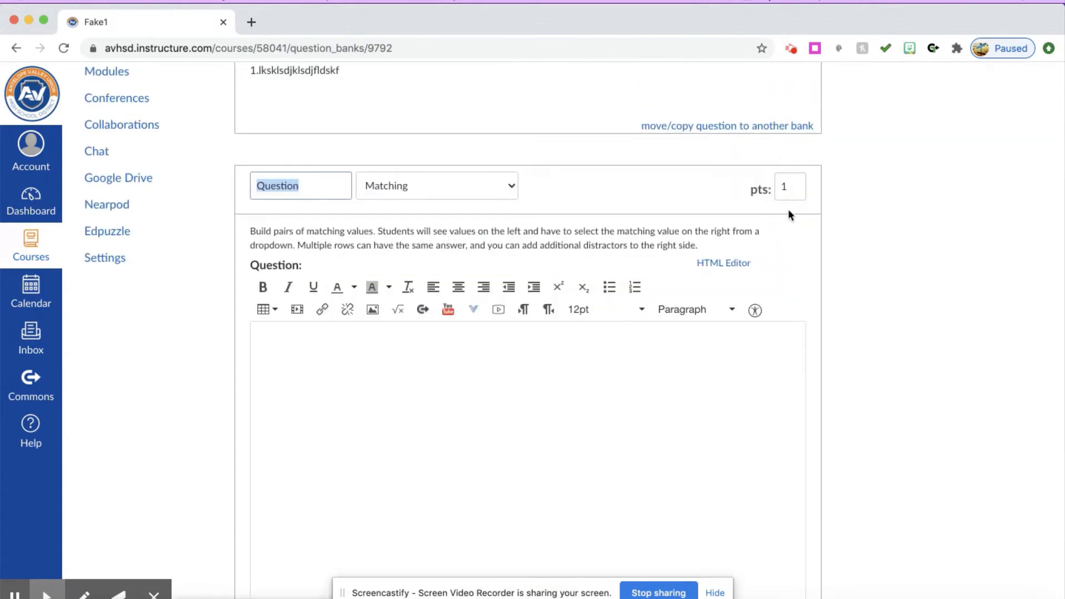
pyautogui.click(783, 187)
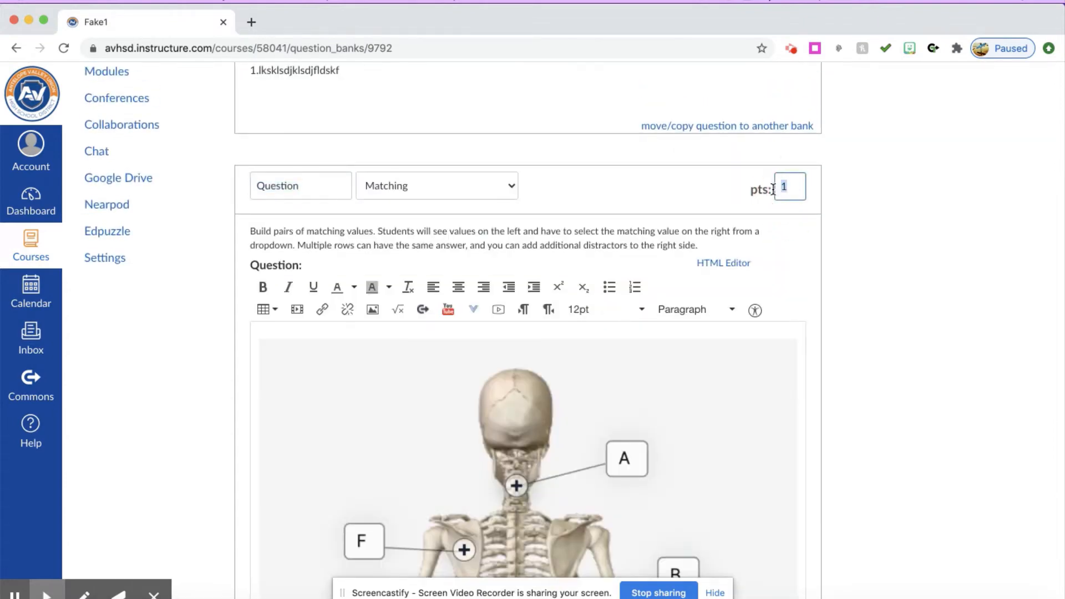
pyautogui.write('3')
pyautogui.write('6')
pyautogui.scroll(-12, 953, 298)
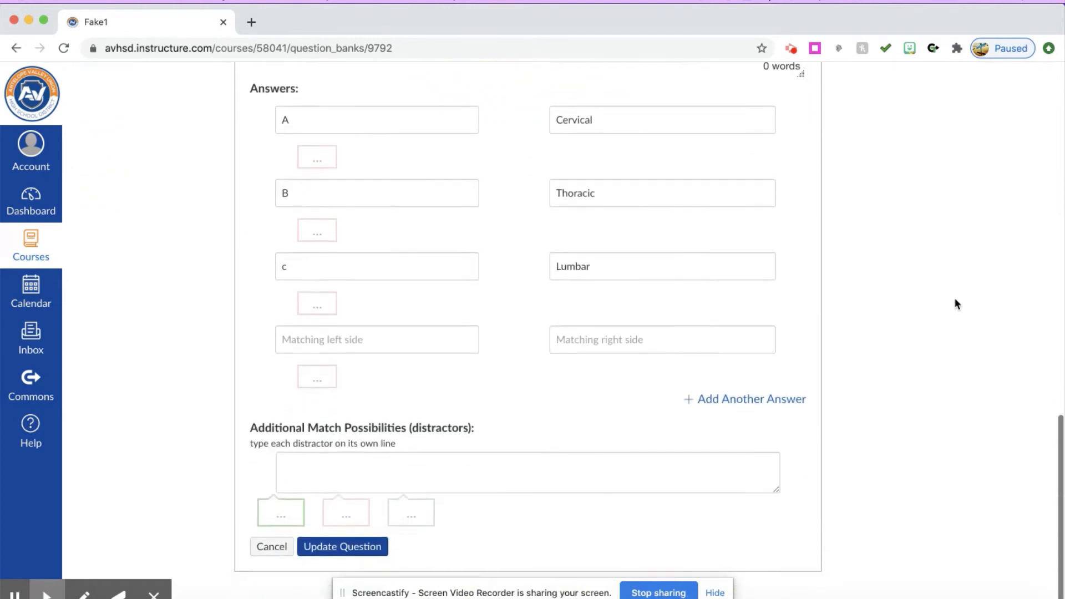
pyautogui.click(361, 535)
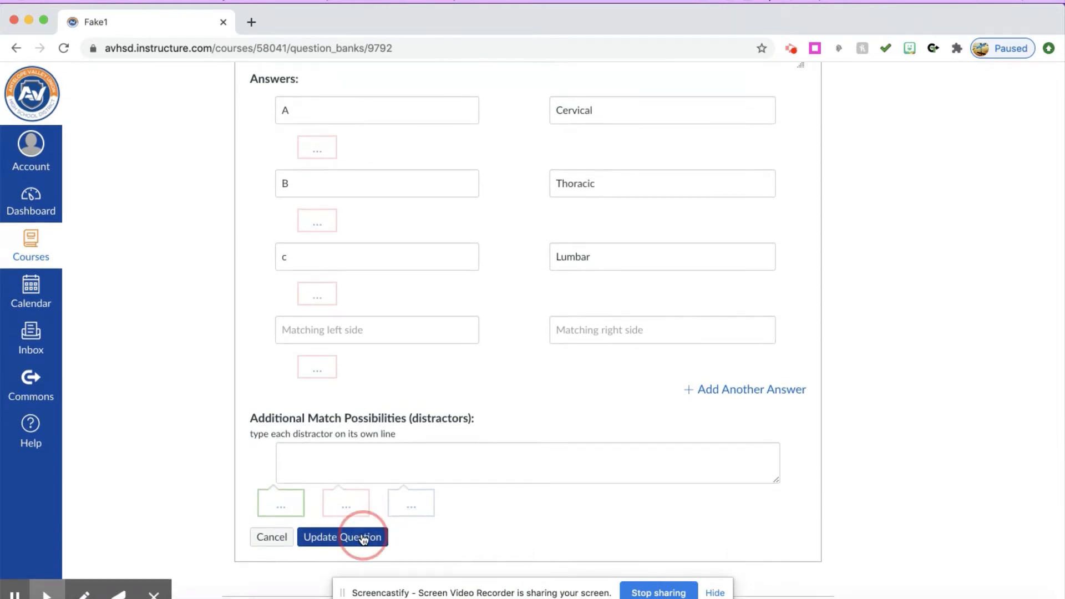
# Create a new quiz in the course with the Classic Quizzes engine
pyautogui.scroll(15, 853, 261)
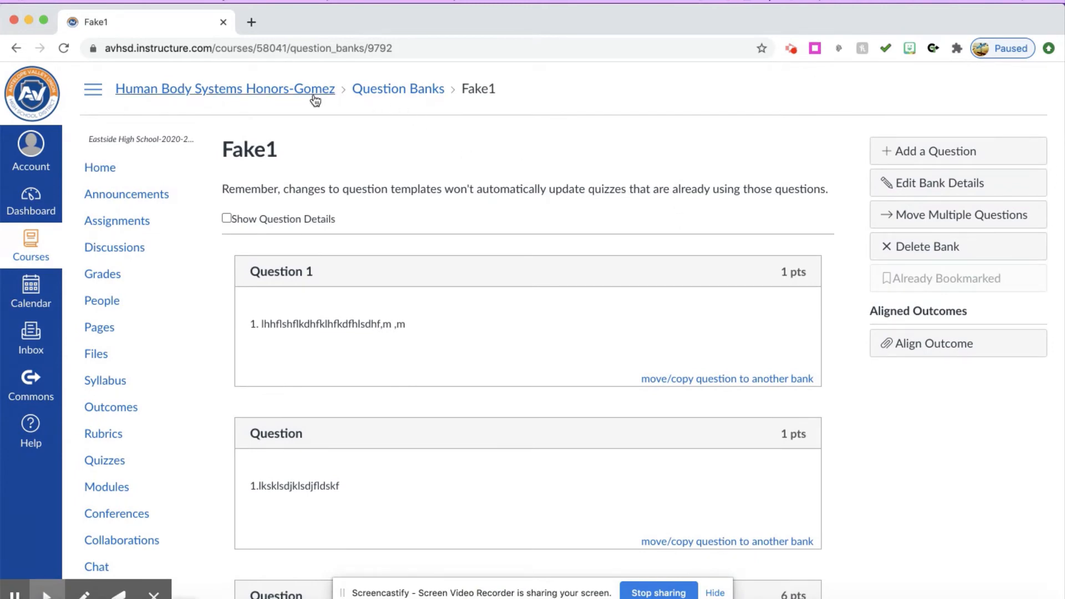
pyautogui.scroll(-5, 119, 556)
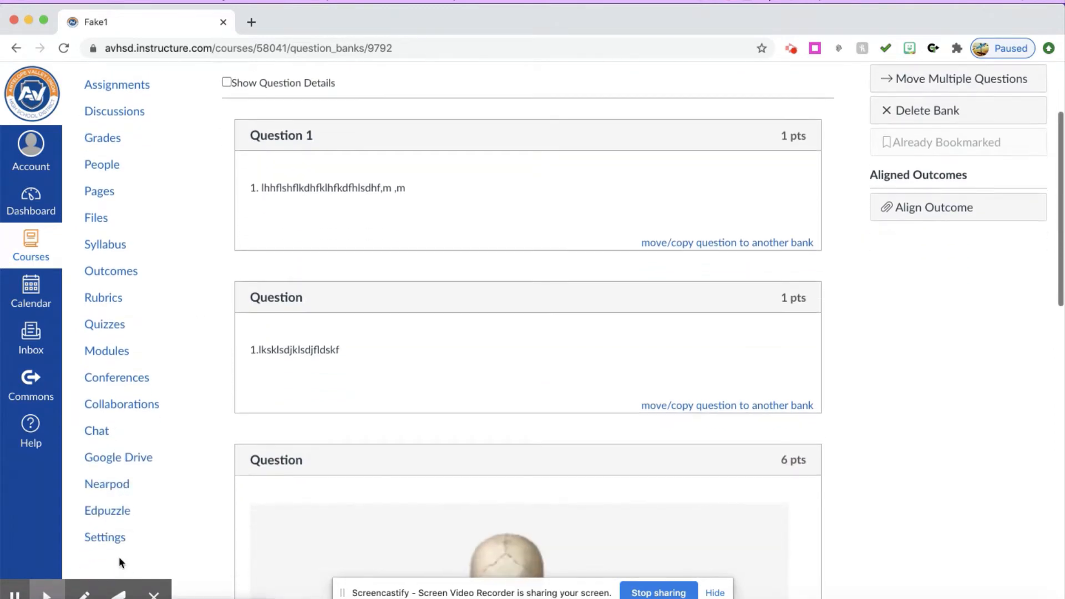
pyautogui.click(129, 298)
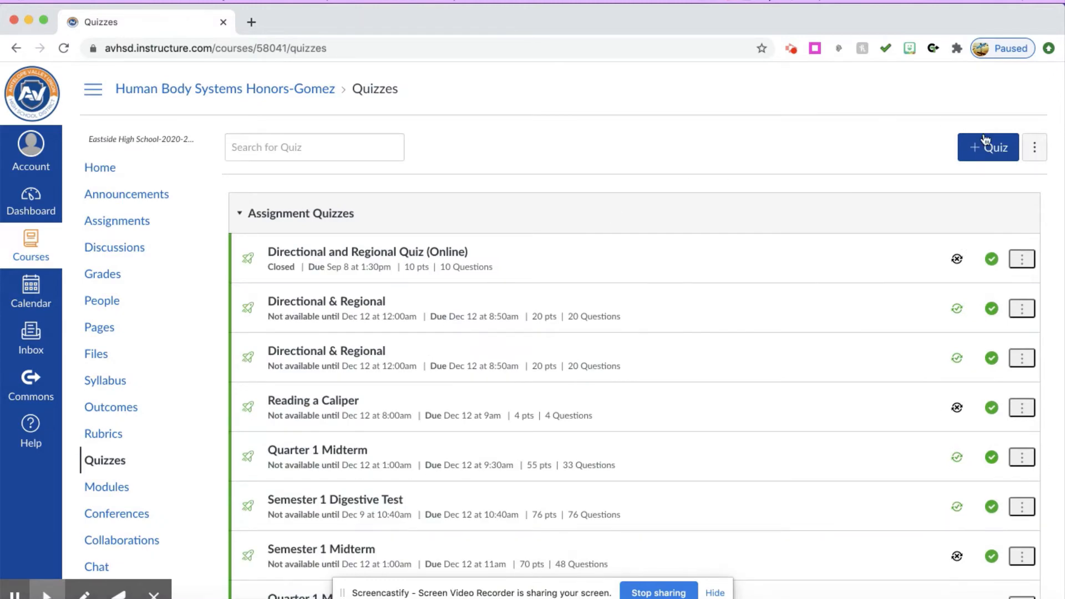
pyautogui.click(984, 158)
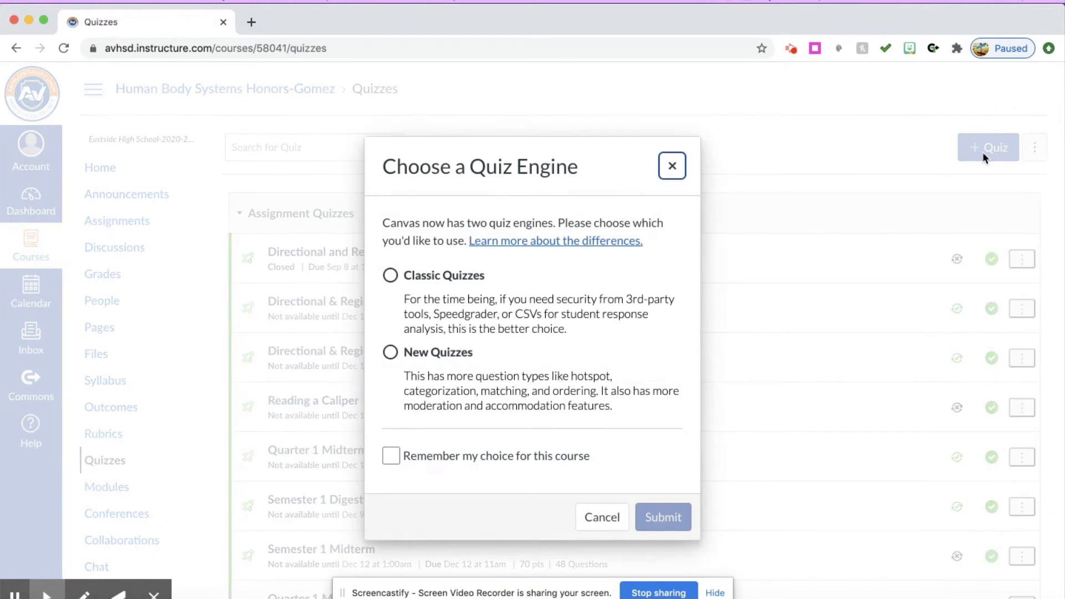
pyautogui.click(390, 275)
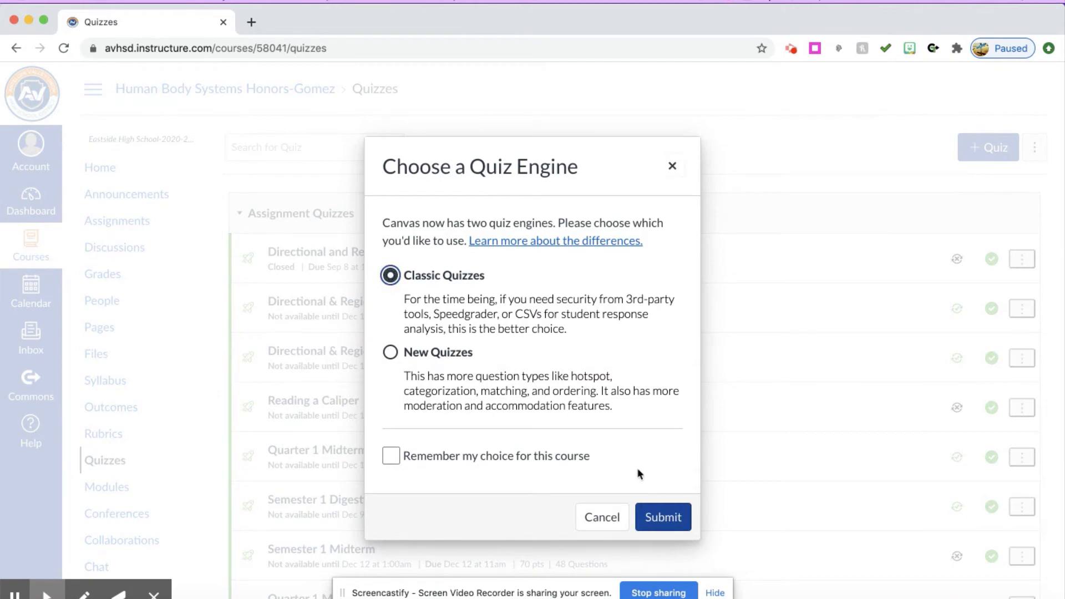
pyautogui.click(652, 517)
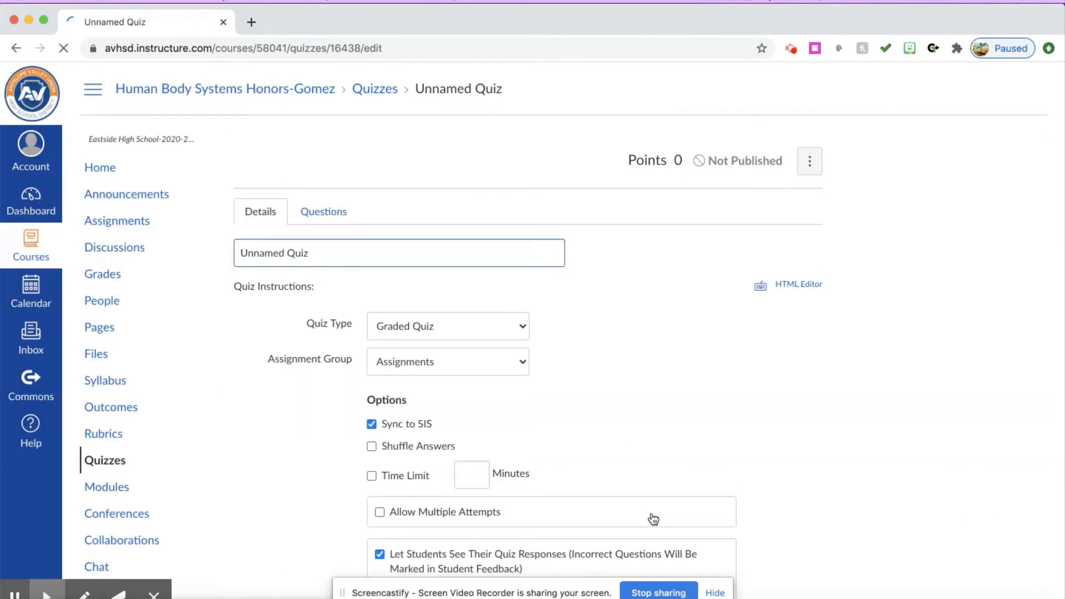
# Replace the new quiz's title with Fake
pyautogui.click(338, 251)
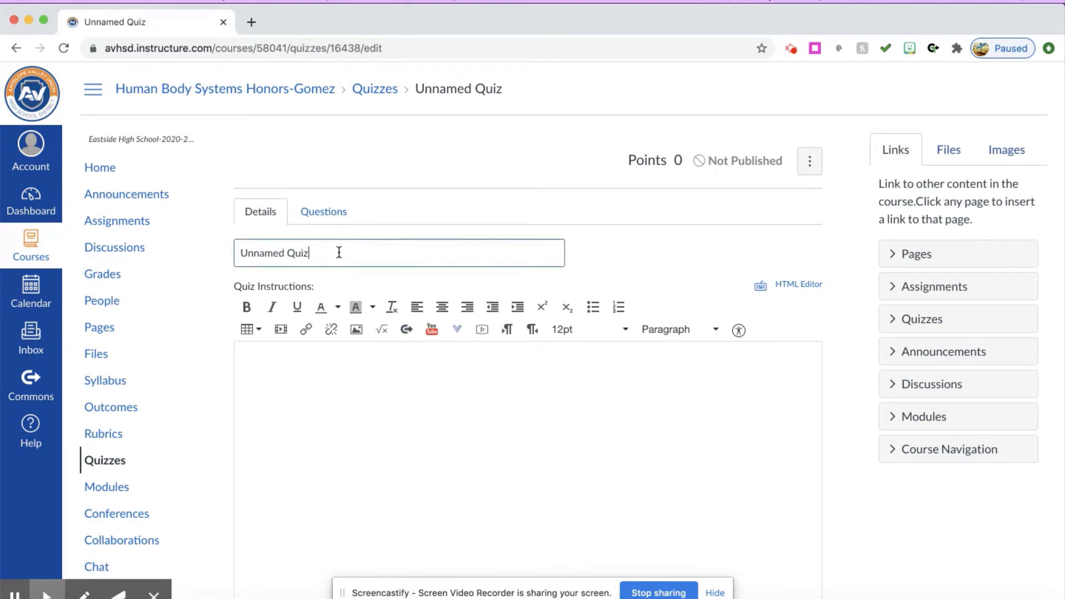
pyautogui.write('Fake')
pyautogui.press('BackSpace')
pyautogui.press('BackSpace')
pyautogui.press('BackSpace')
pyautogui.press('BackSpace')
pyautogui.press('BackSpace')
pyautogui.press('BackSpace')
pyautogui.press('BackSpace')
pyautogui.press('BackSpace')
pyautogui.press('BackSpace')
pyautogui.press('BackSpace')
pyautogui.press('BackSpace')
pyautogui.press('BackSpace')
pyautogui.press('BackSpace')
pyautogui.press('BackSpace')
pyautogui.write('Fake')
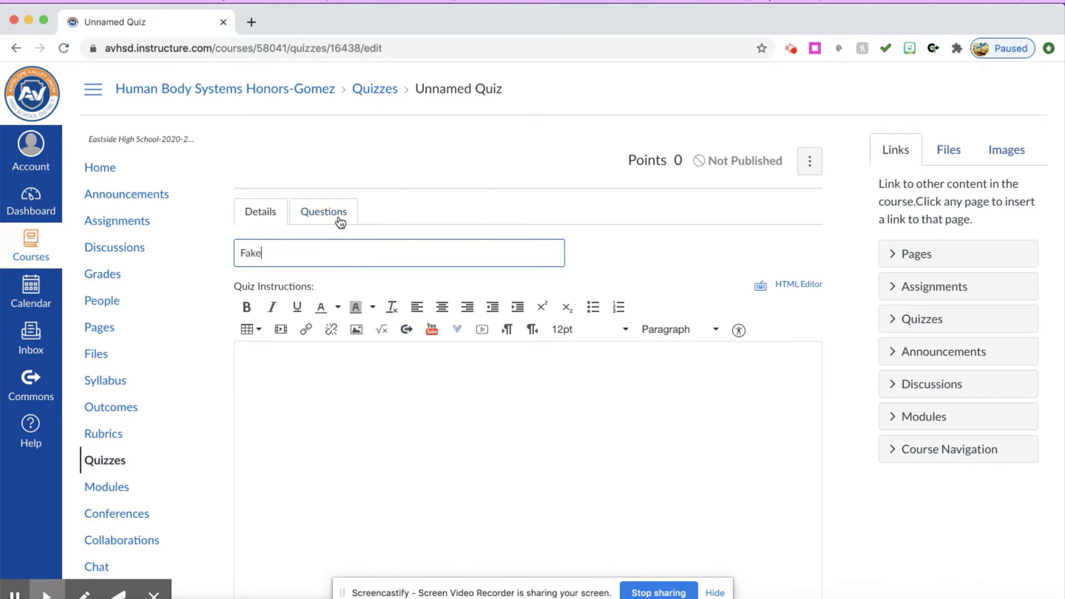
# Add a question group to the quiz's questions and link it to the first Directional & Regional question bank
pyautogui.click(340, 219)
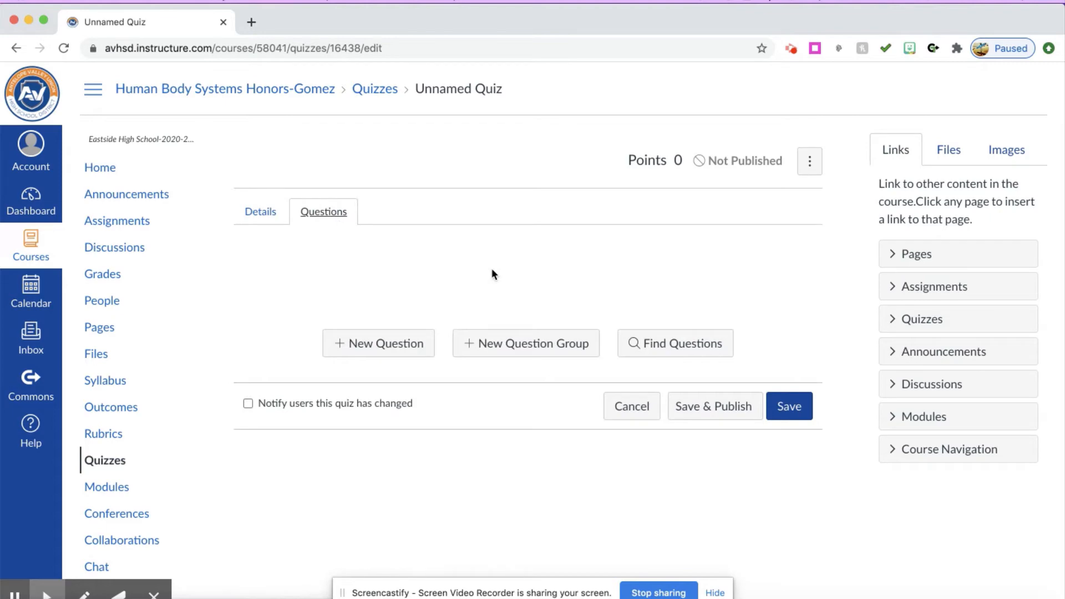
pyautogui.click(536, 351)
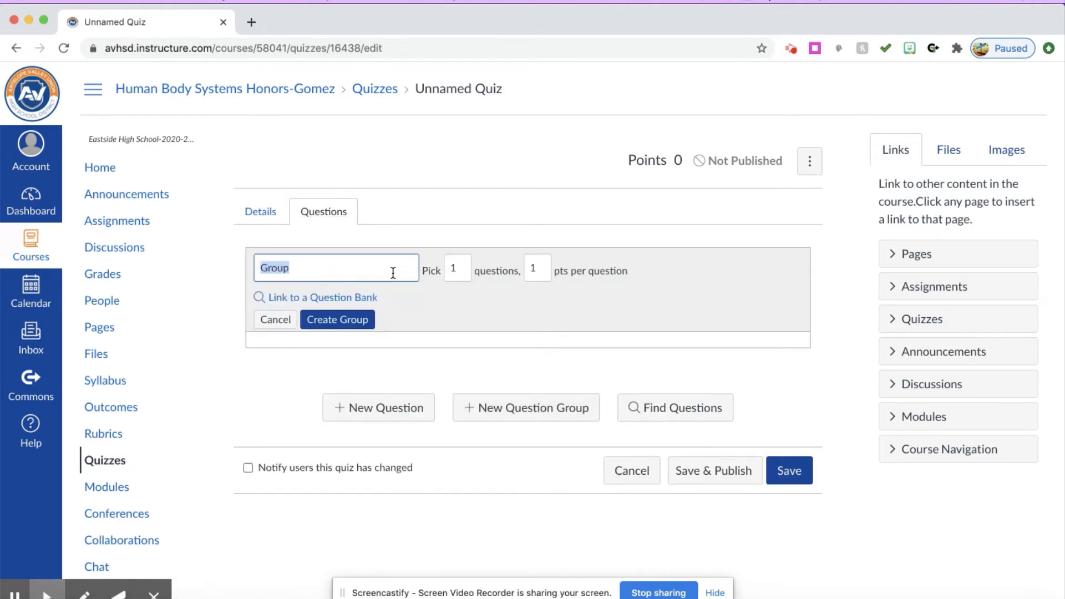
pyautogui.click(326, 299)
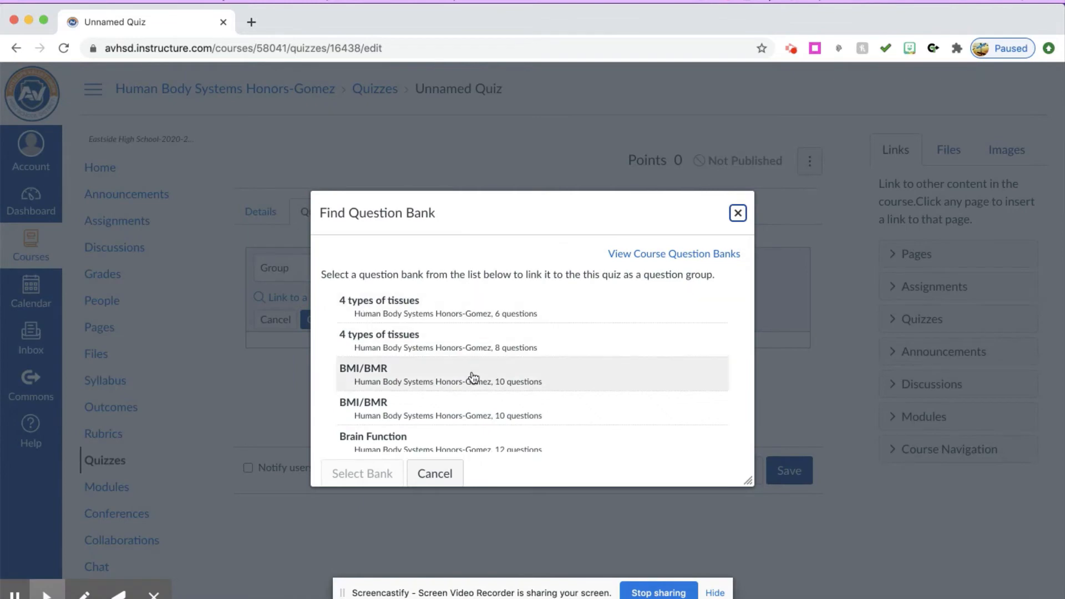
pyautogui.scroll(-5, 473, 377)
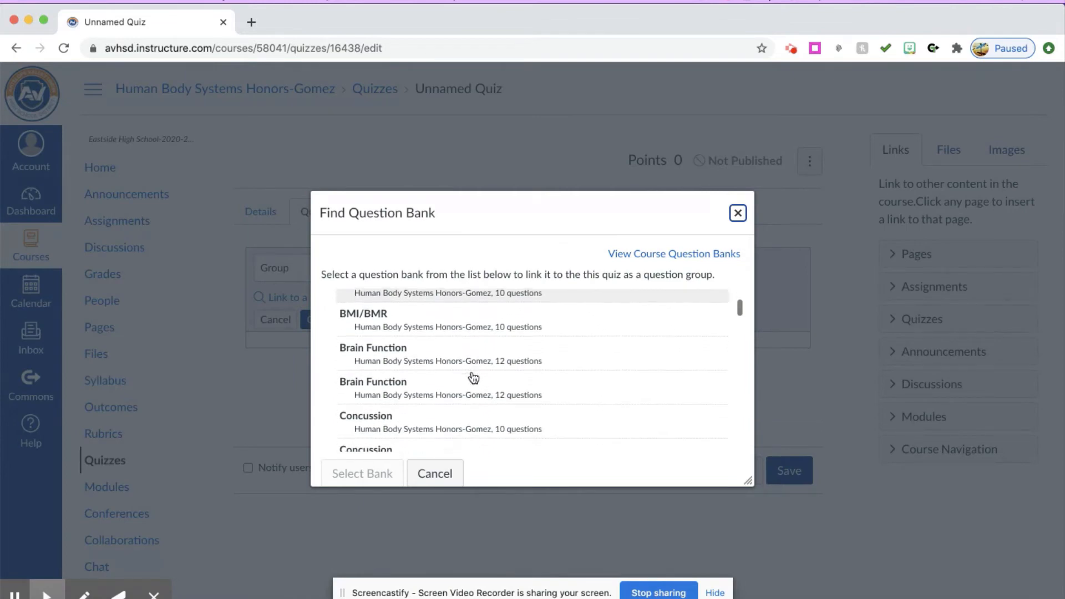
pyautogui.scroll(-4, 473, 378)
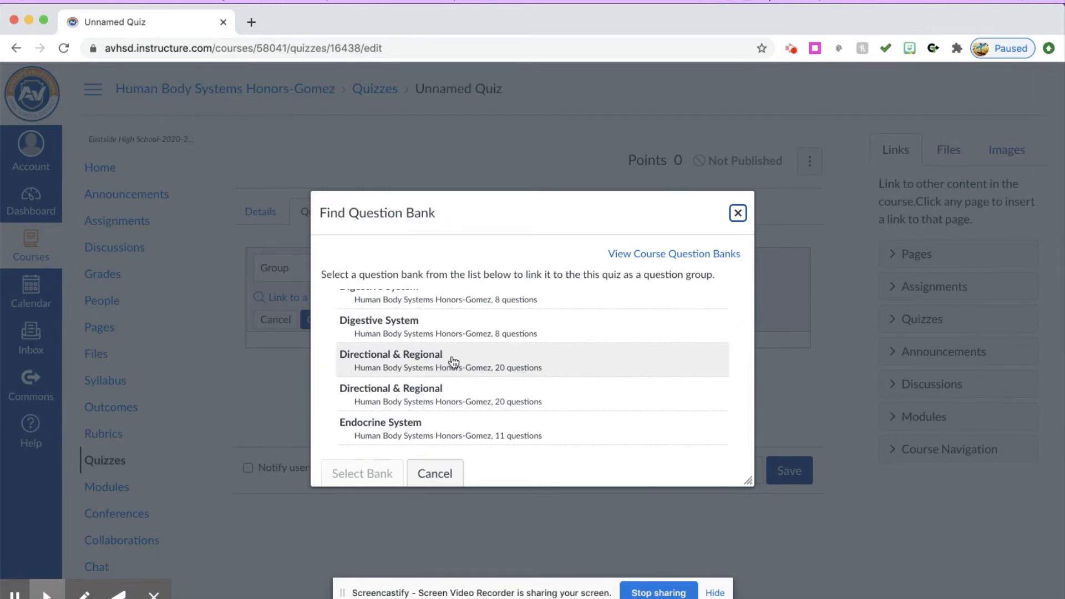
pyautogui.click(454, 362)
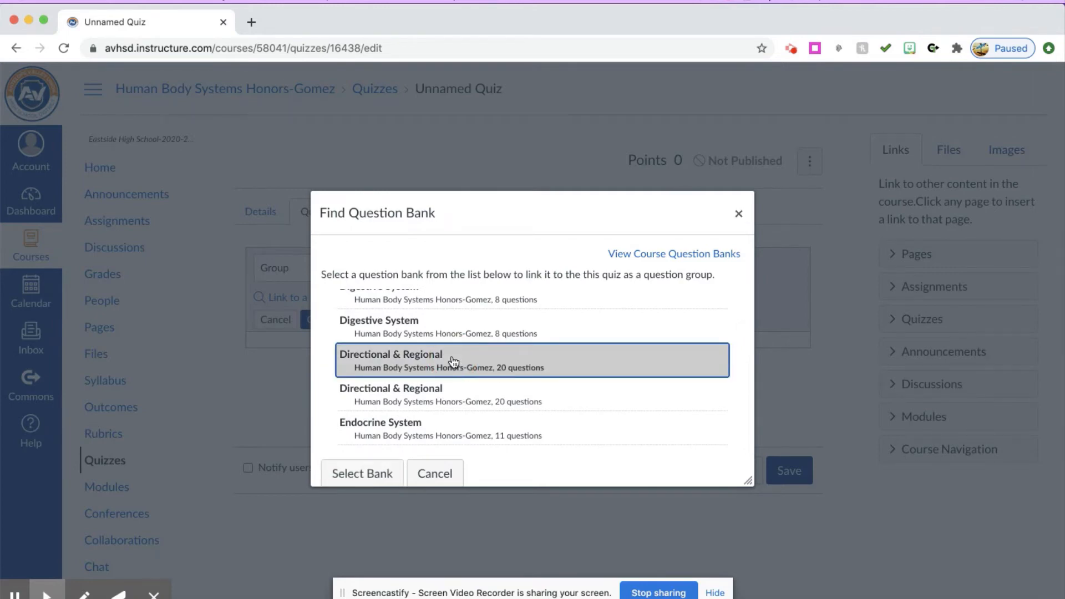
pyautogui.click(363, 475)
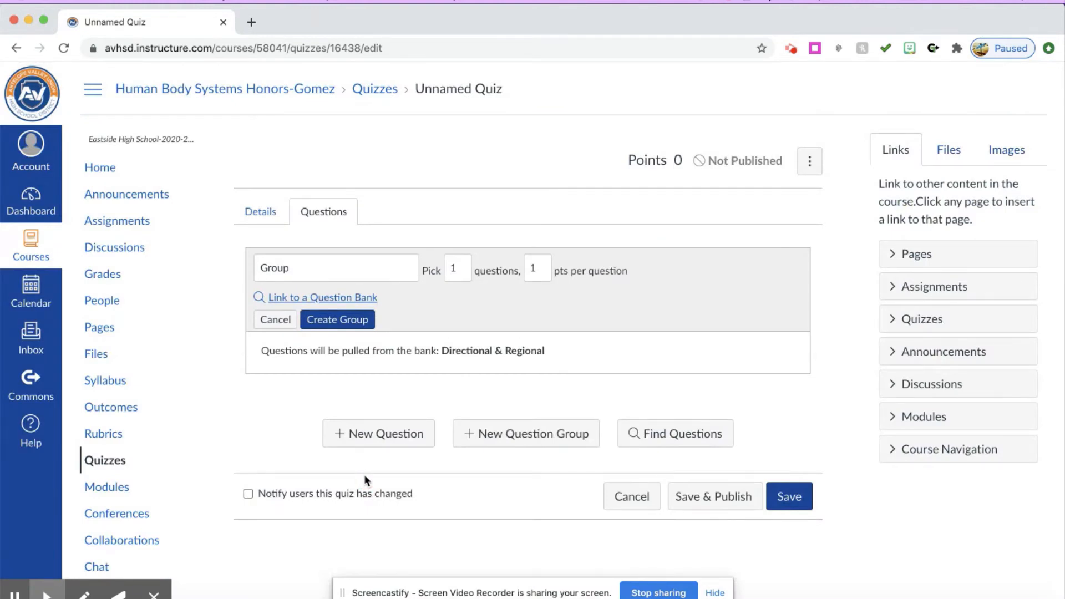
# Set the group to pick 10 questions, name it DR, and create it
pyautogui.click(451, 267)
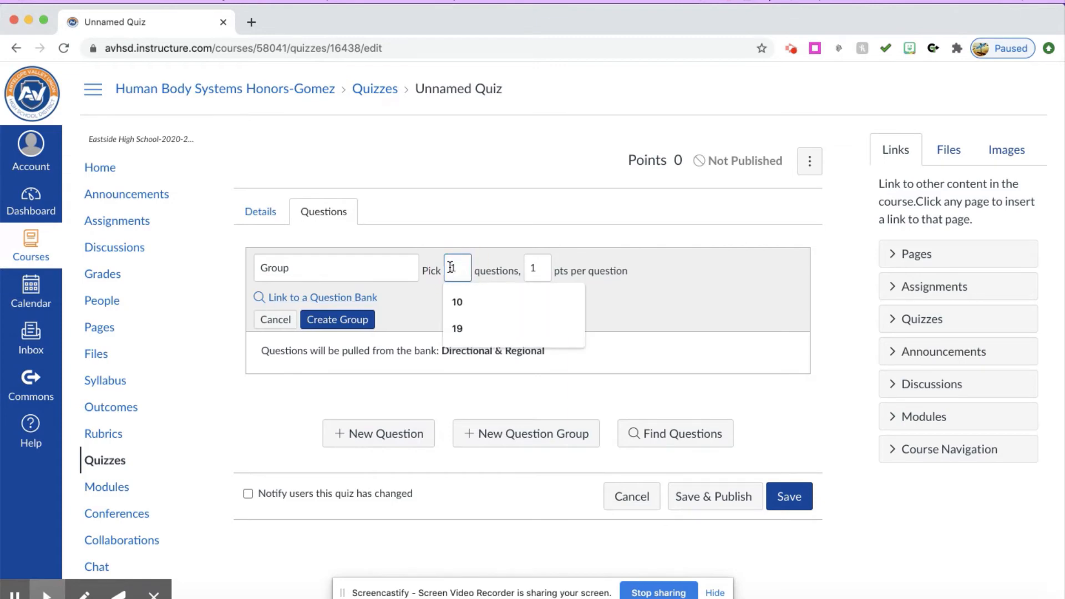
pyautogui.write('0')
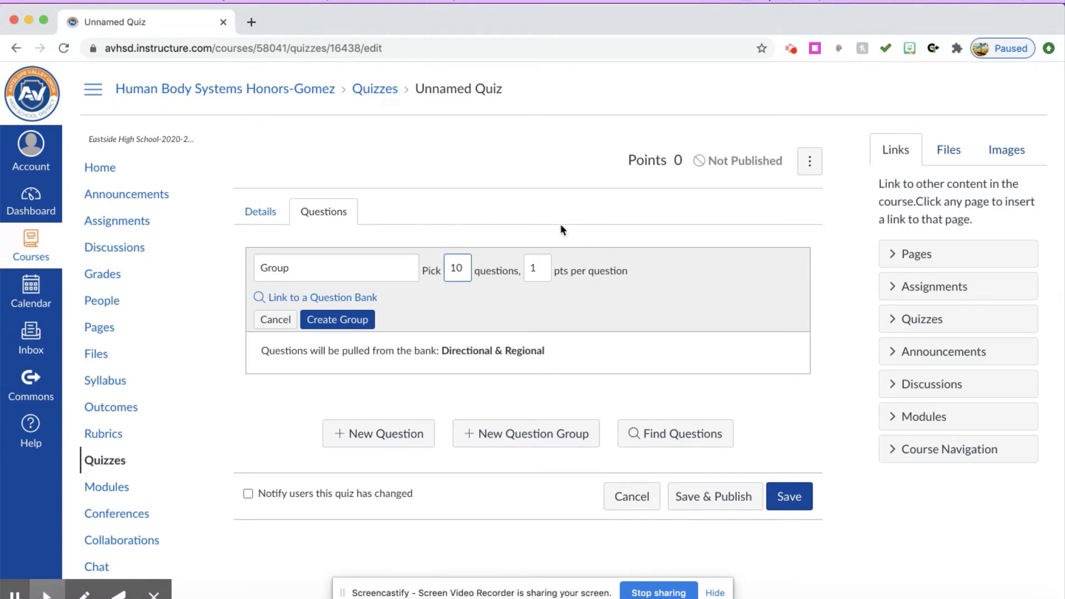
pyautogui.moveTo(331, 267); pyautogui.dragTo(251, 268)
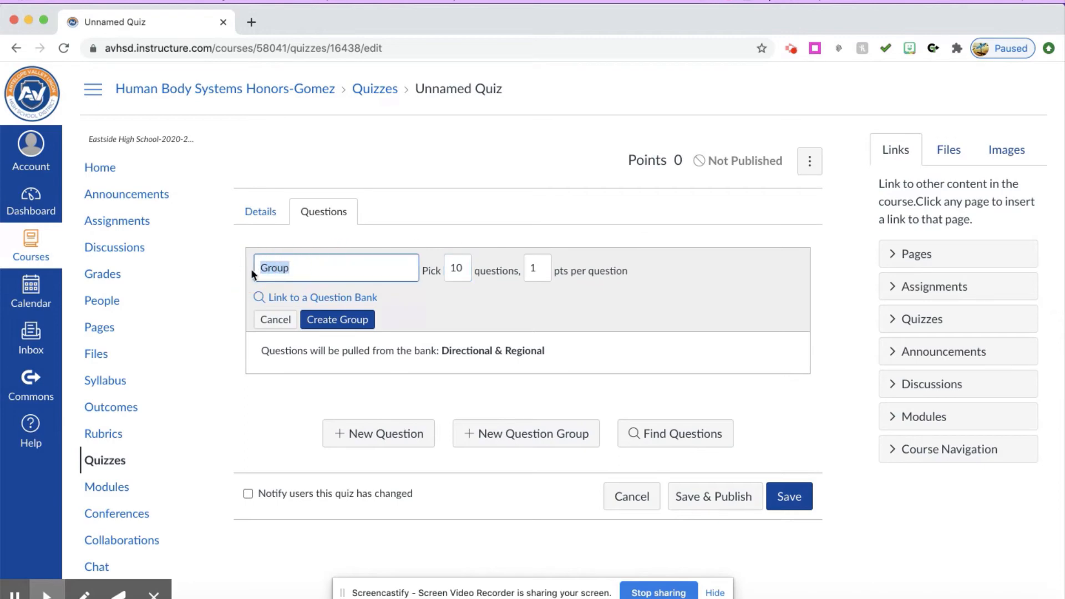
pyautogui.write('DR')
pyautogui.click(326, 323)
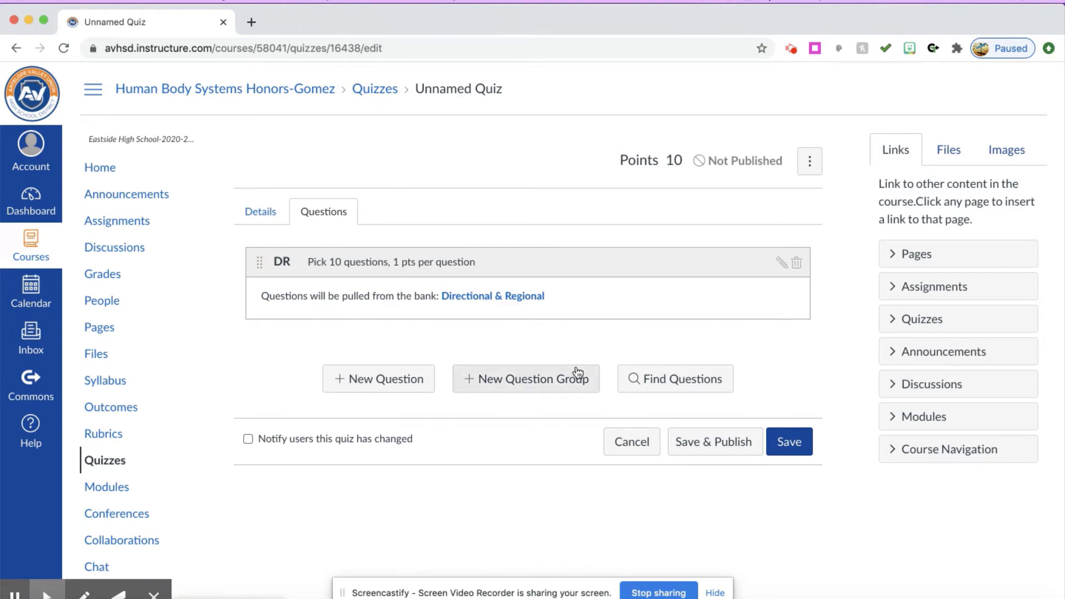
# Add another question group to the quiz and link it to the Major Bones question bank that has 27 questions
pyautogui.click(520, 385)
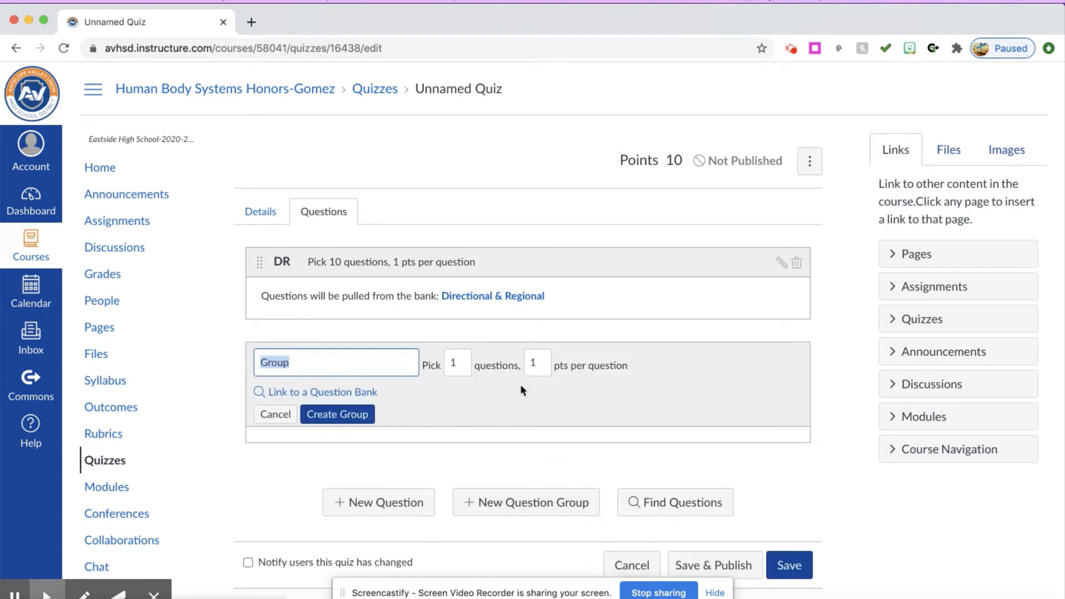
pyautogui.click(309, 395)
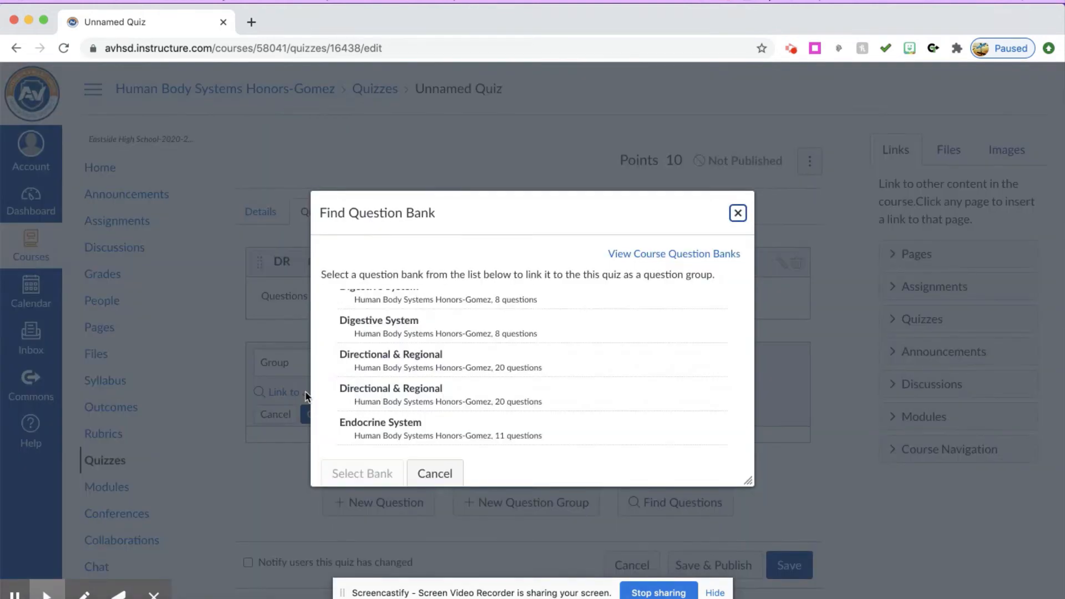
pyautogui.scroll(-5, 454, 403)
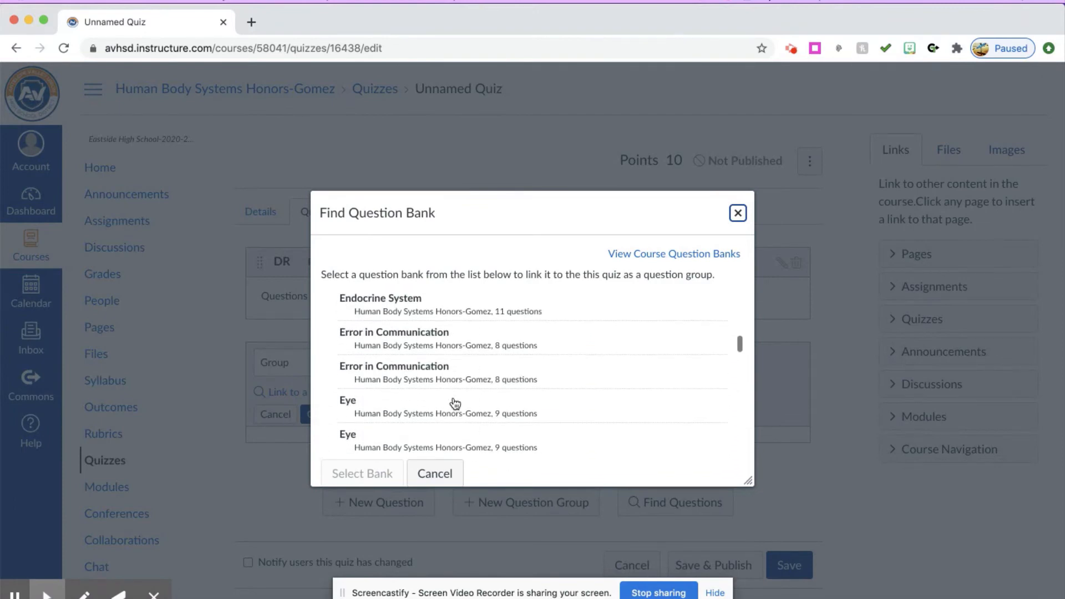
pyautogui.scroll(-6, 455, 403)
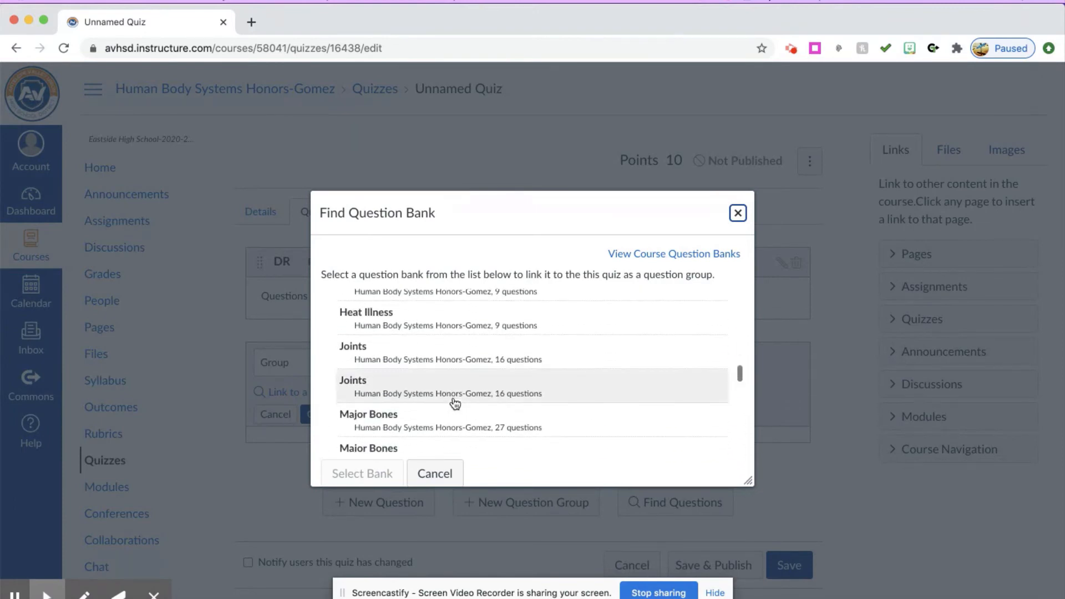
pyautogui.scroll(-1, 454, 403)
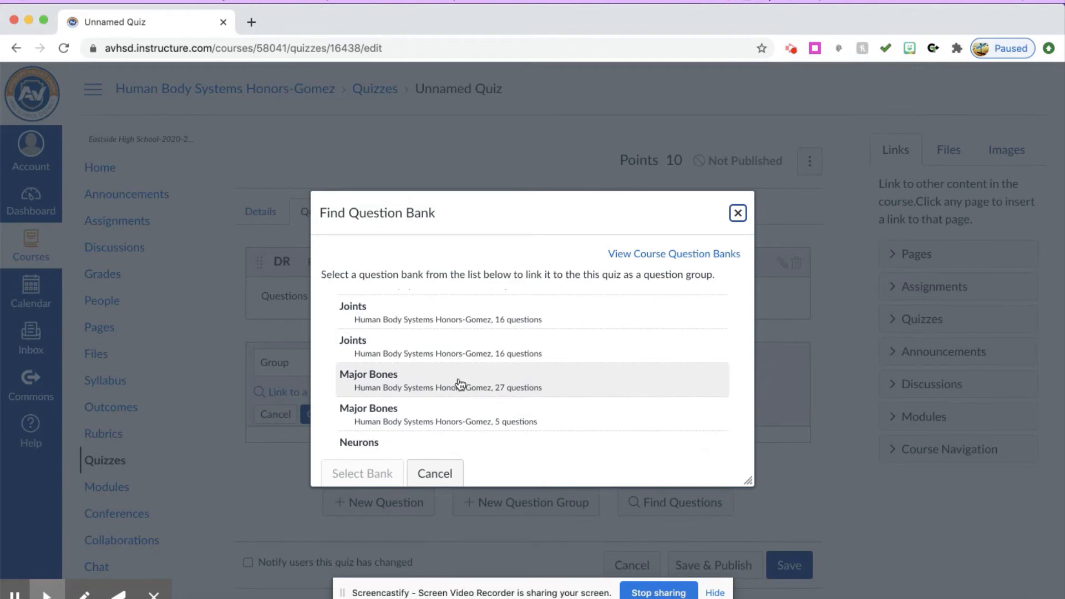
pyautogui.click(459, 382)
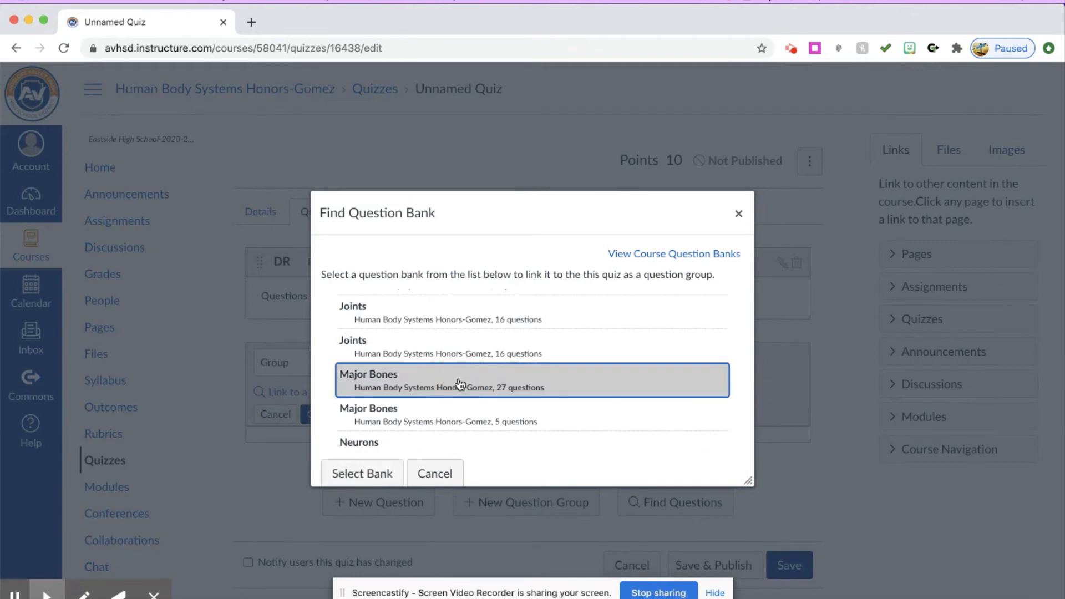
pyautogui.click(386, 474)
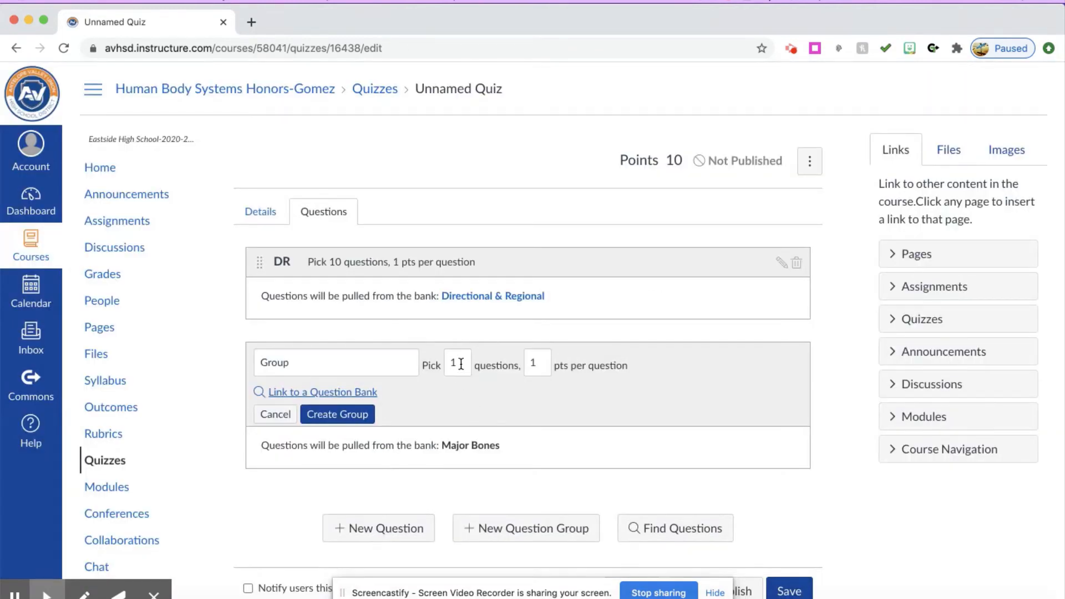
# Set the Major Bones group to pick 20 questions and create it
pyautogui.moveTo(460, 364); pyautogui.dragTo(437, 364)
pyautogui.write('20')
pyautogui.click(359, 423)
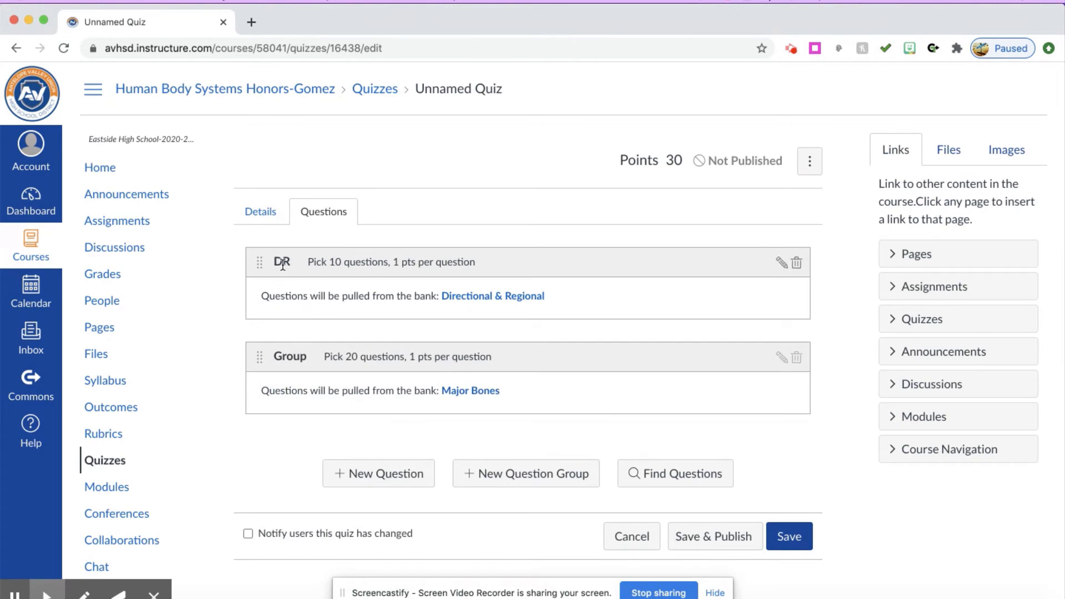
# In the quiz details, allow multiple attempts, keep the Highest score, and limit the allowed attempts to 3
pyautogui.click(266, 218)
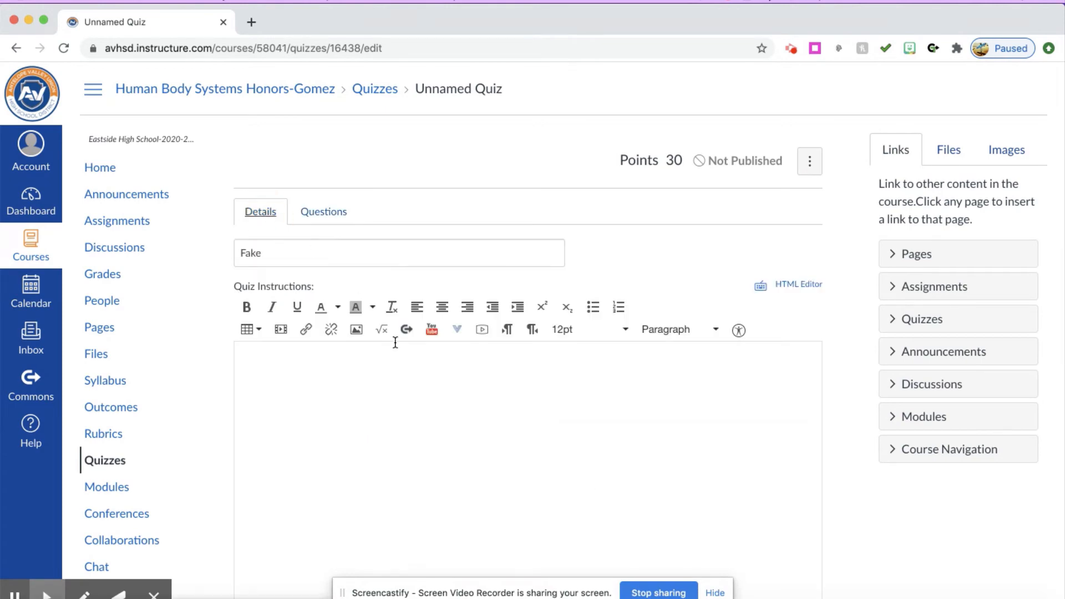
pyautogui.scroll(-10, 395, 340)
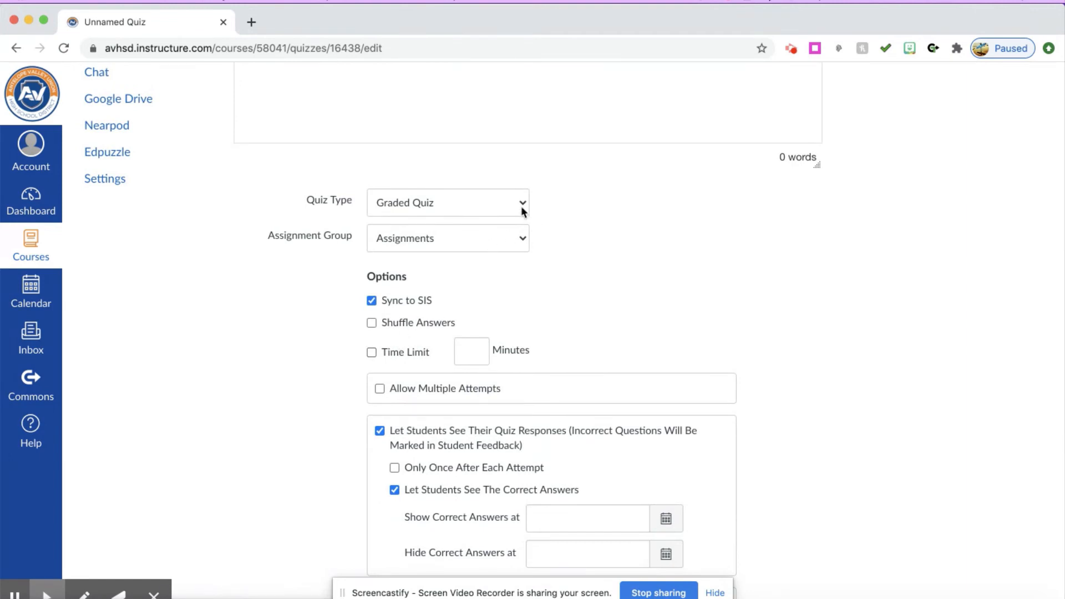
pyautogui.scroll(-5, 552, 324)
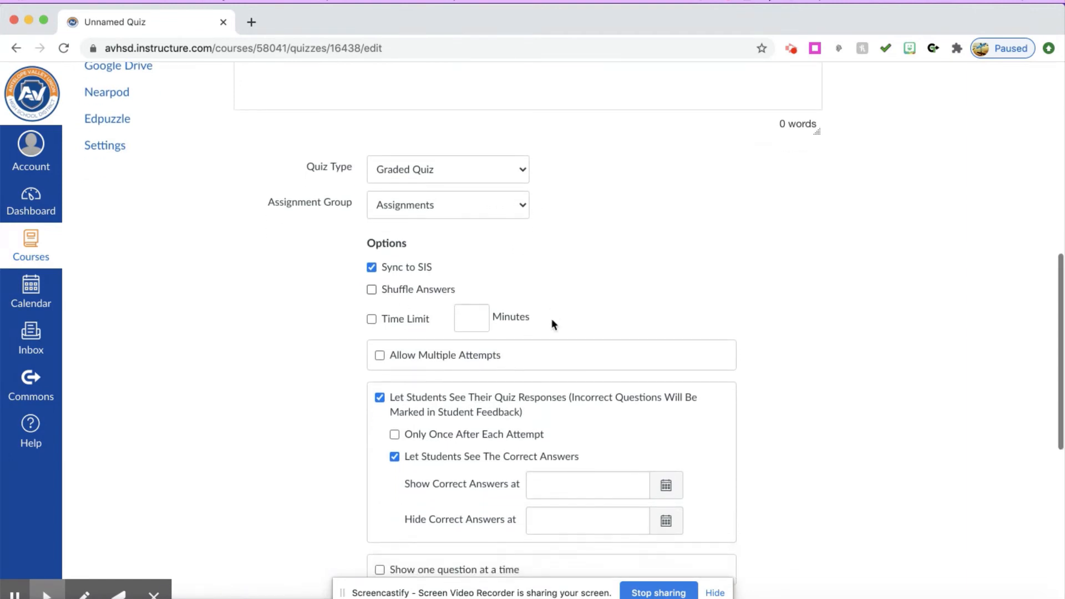
pyautogui.scroll(3, 465, 205)
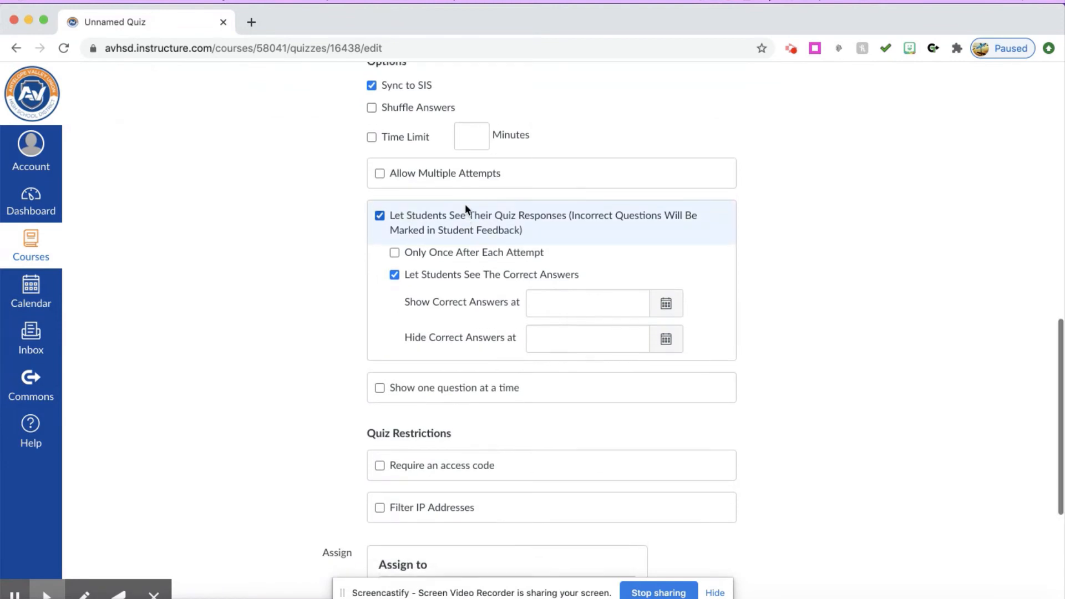
pyautogui.click(380, 238)
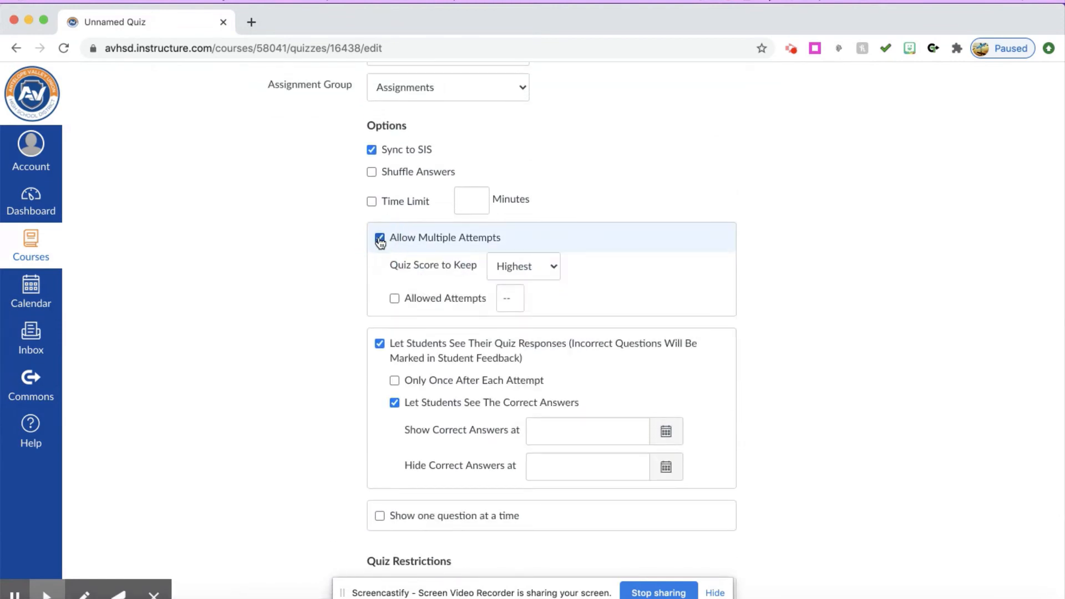
pyautogui.click(538, 268)
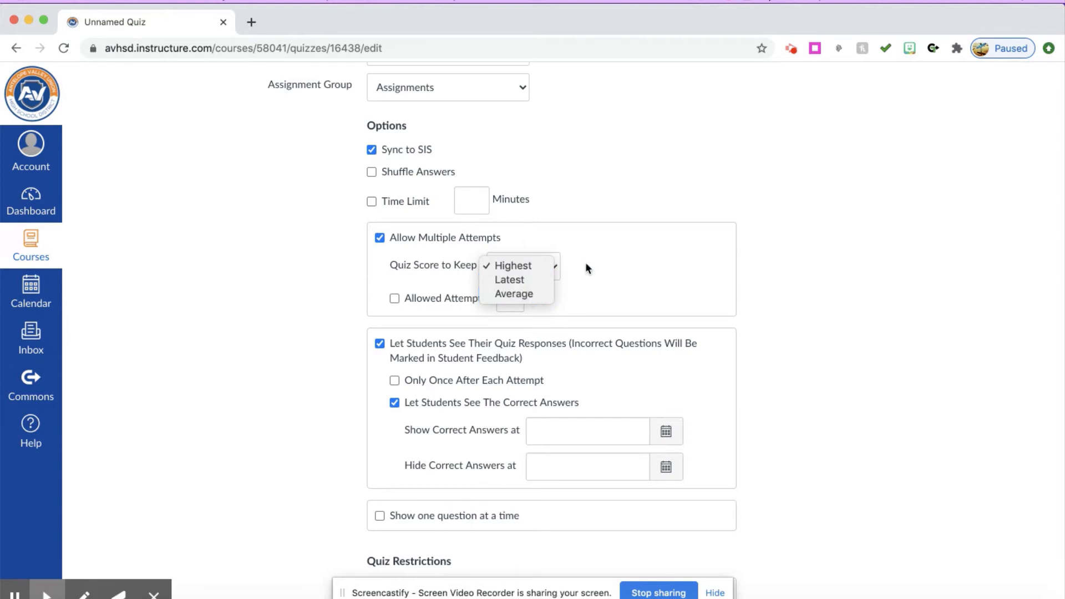
pyautogui.click(616, 250)
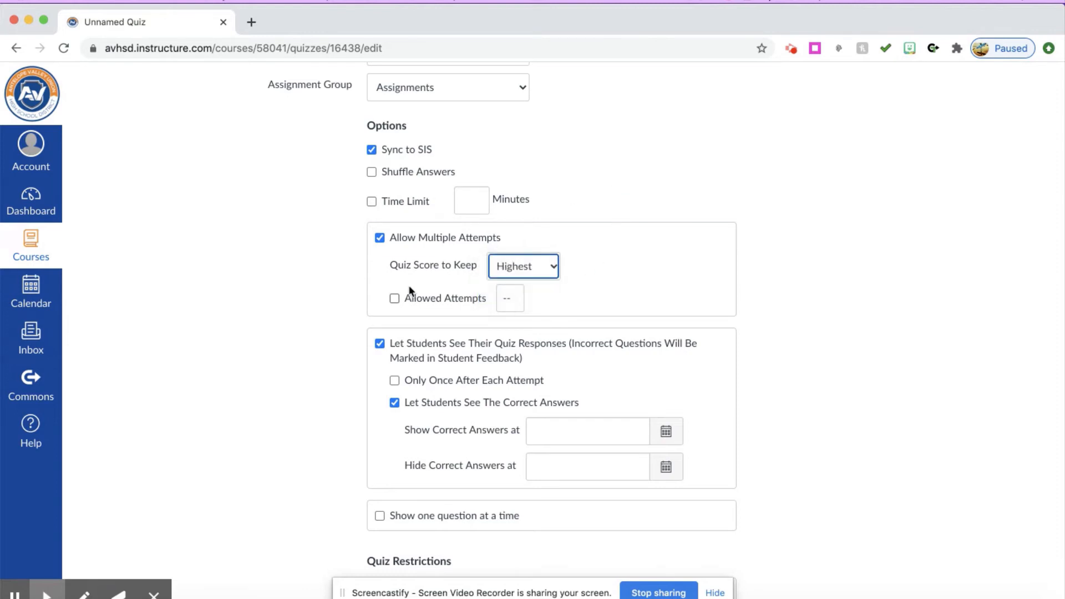
pyautogui.click(395, 299)
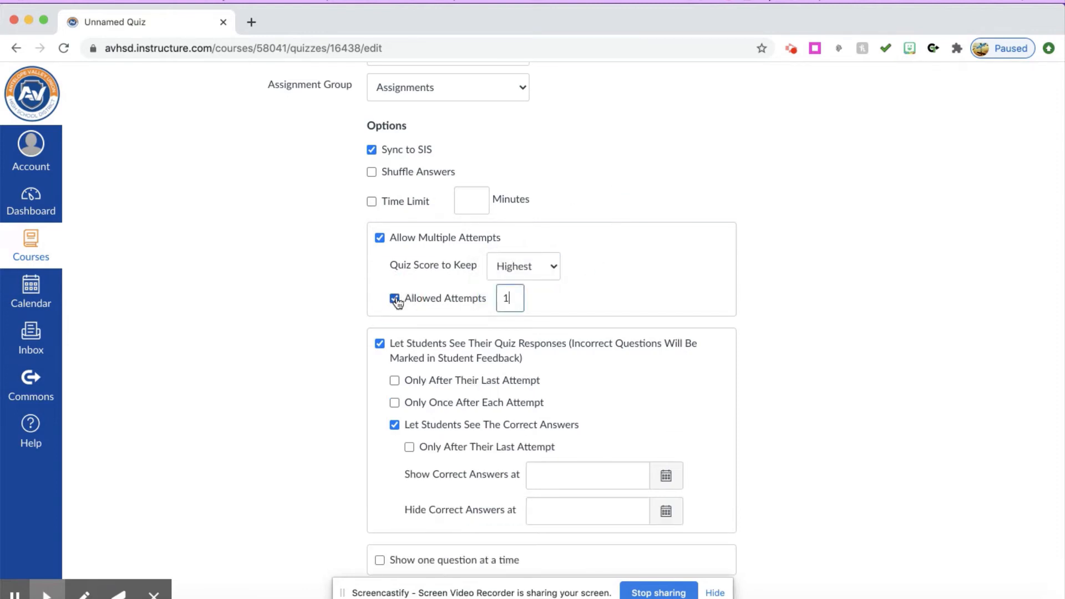
pyautogui.write('3')
# Turn off letting students see the correct answers and their quiz responses
pyautogui.scroll(-3, 760, 264)
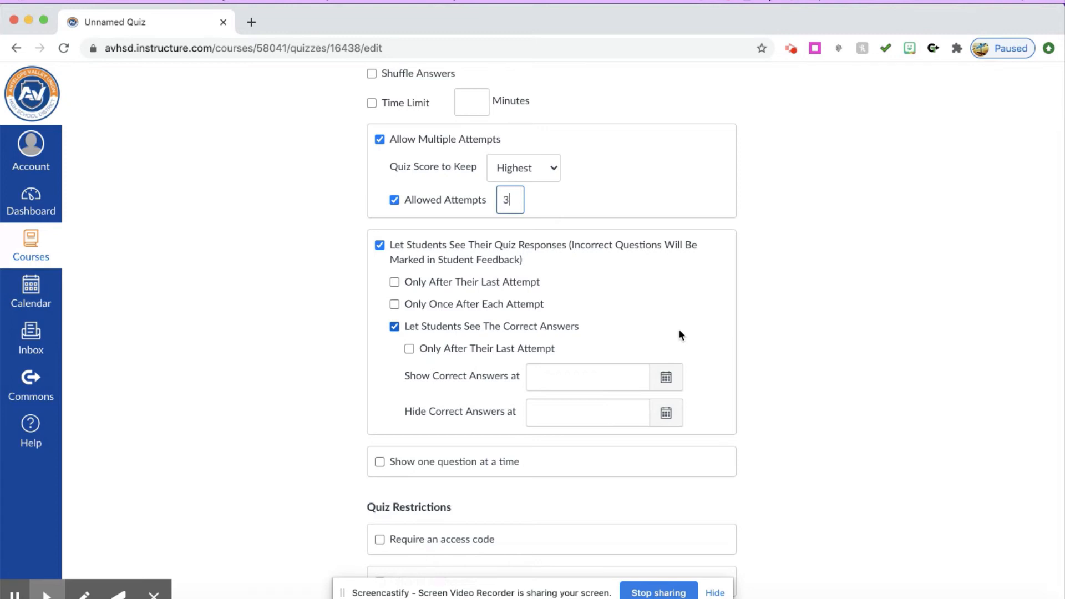
pyautogui.click(394, 326)
pyautogui.click(379, 245)
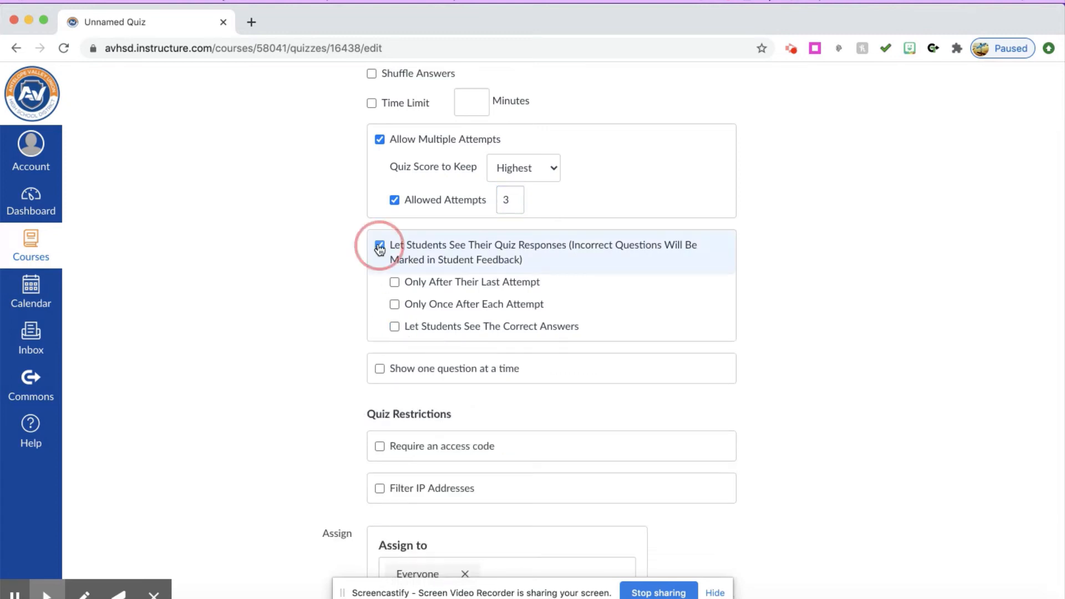
# Turn on showing one question at a time, without locking questions after answering
pyautogui.scroll(-1, 464, 360)
pyautogui.click(380, 267)
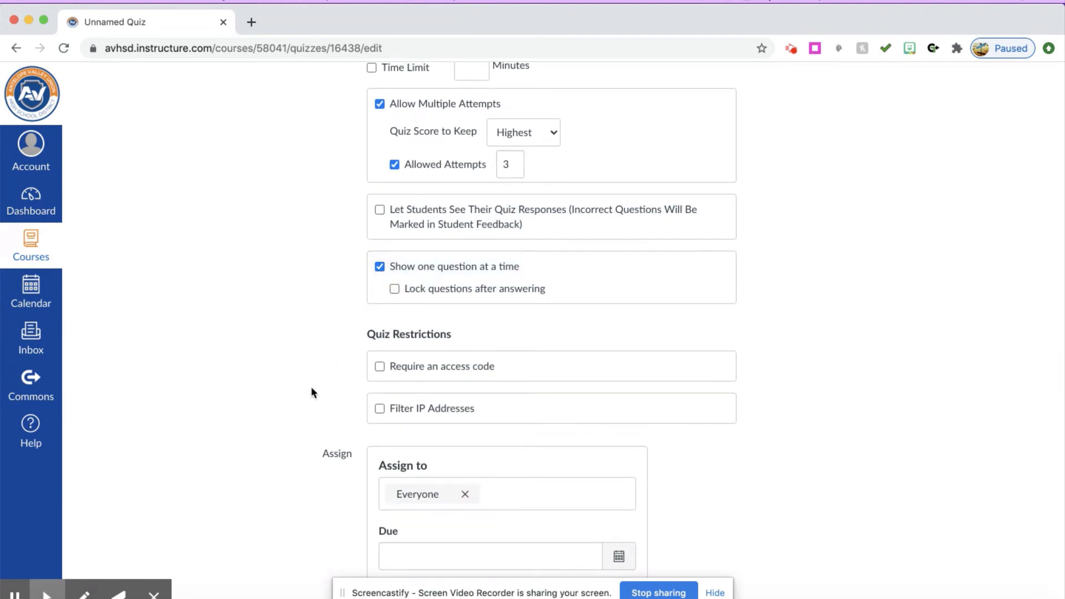
pyautogui.click(395, 288)
pyautogui.click(395, 288)
# Require an access code for the quiz and fill in the access code from the saved suggestion
pyautogui.click(380, 366)
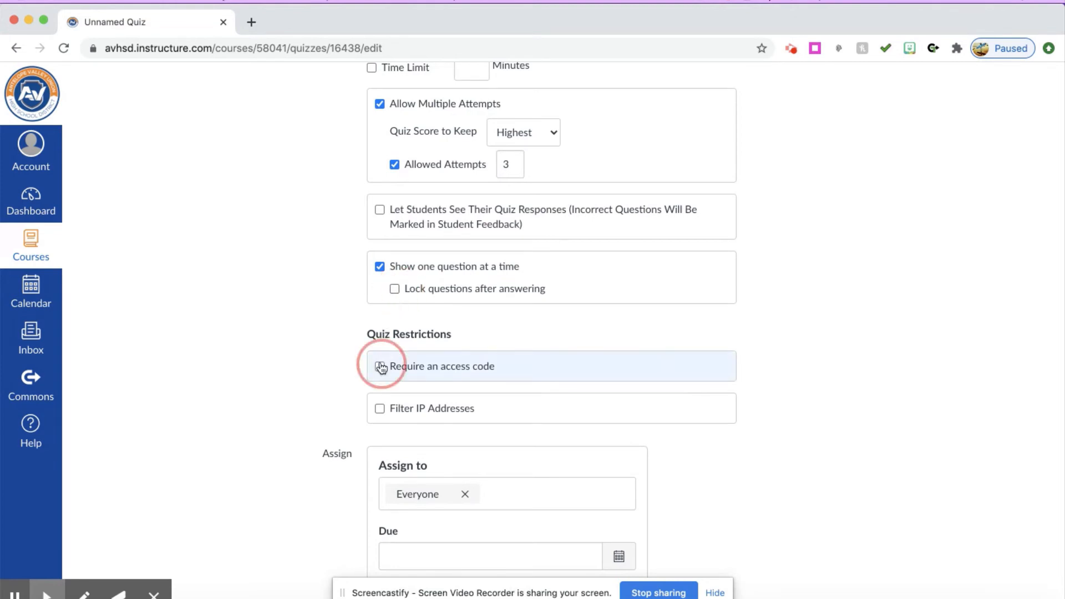
pyautogui.scroll(-3, 577, 288)
pyautogui.click(524, 314)
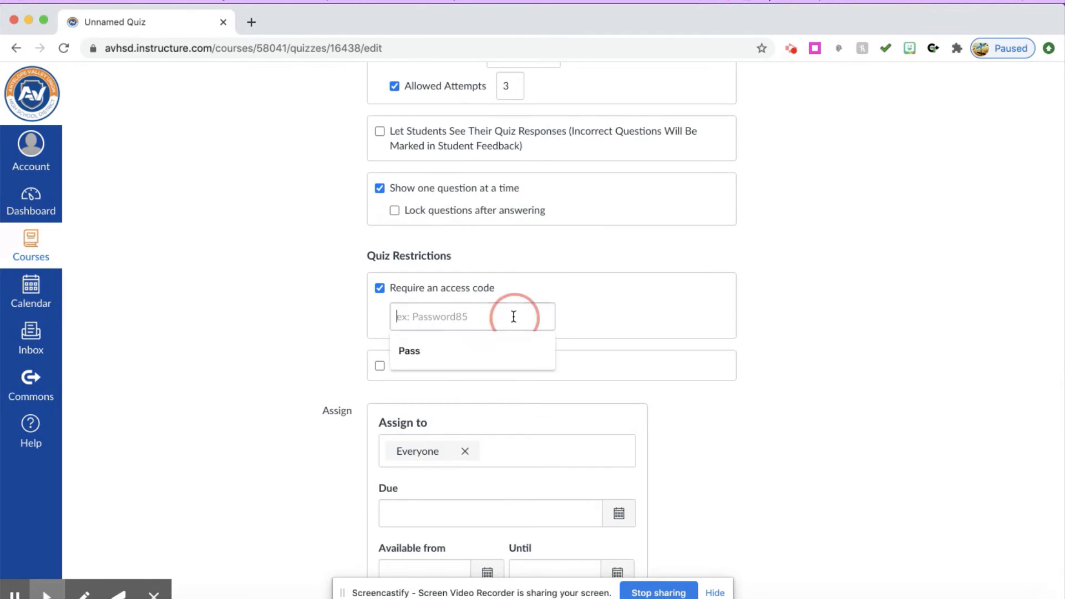
pyautogui.click(479, 350)
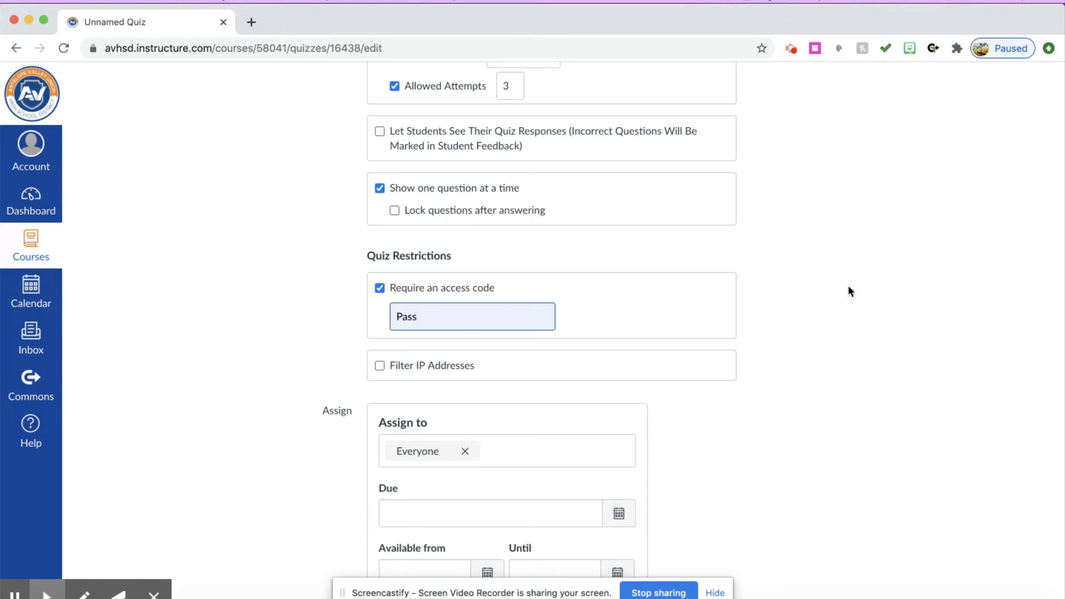
# Remove Everyone from the quiz's assignees
pyautogui.scroll(-3, 847, 291)
pyautogui.click(506, 326)
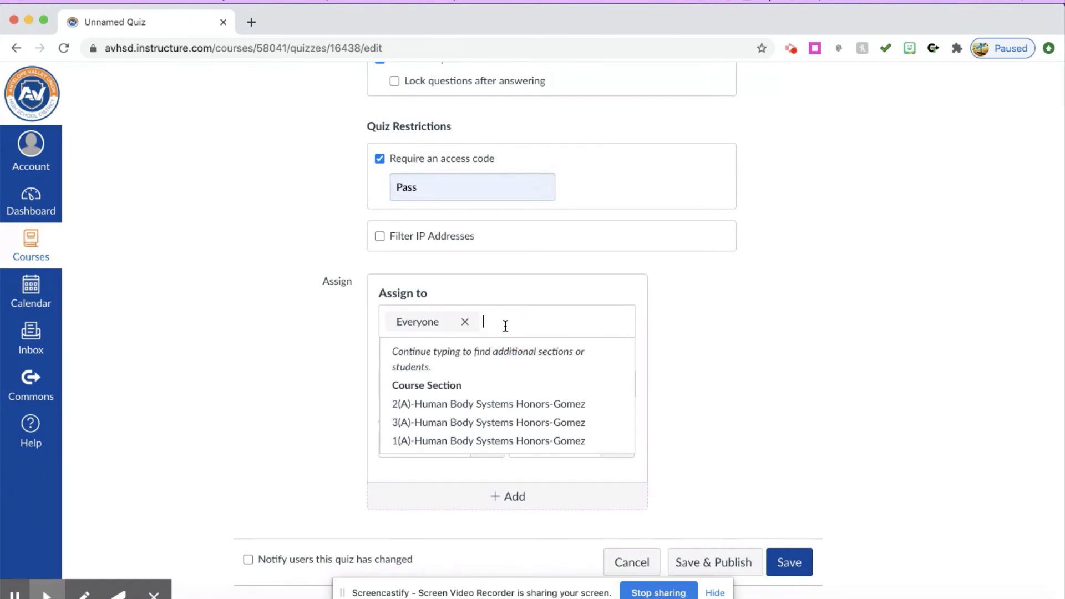
pyautogui.click(464, 322)
# Try assigning the quiz to course section 1(A), and remove that section from the assignees again
pyautogui.write('1')
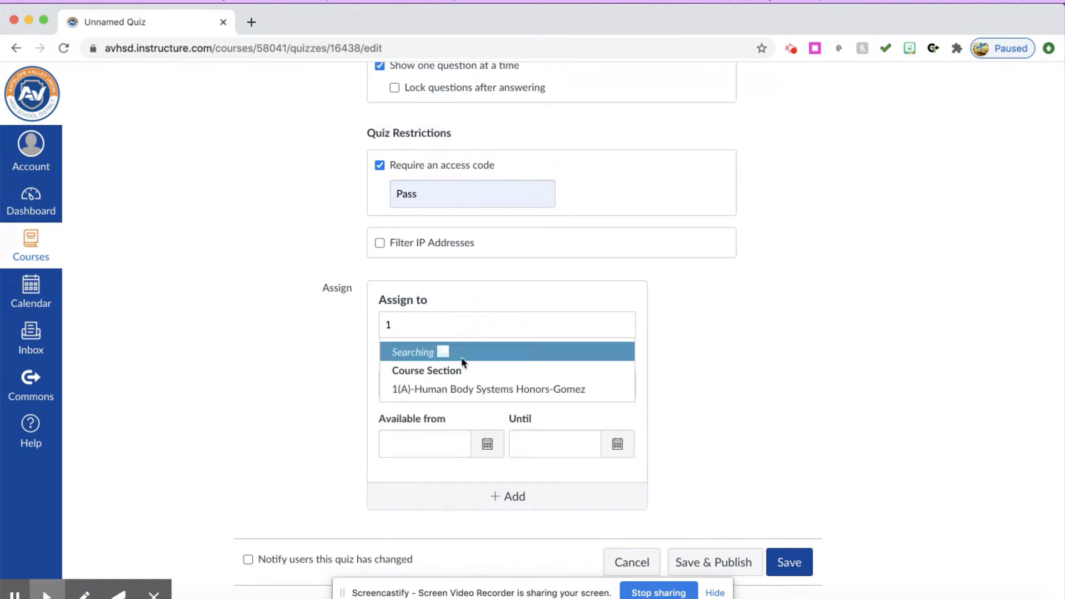
pyautogui.click(452, 382)
pyautogui.click(452, 327)
pyautogui.click(447, 404)
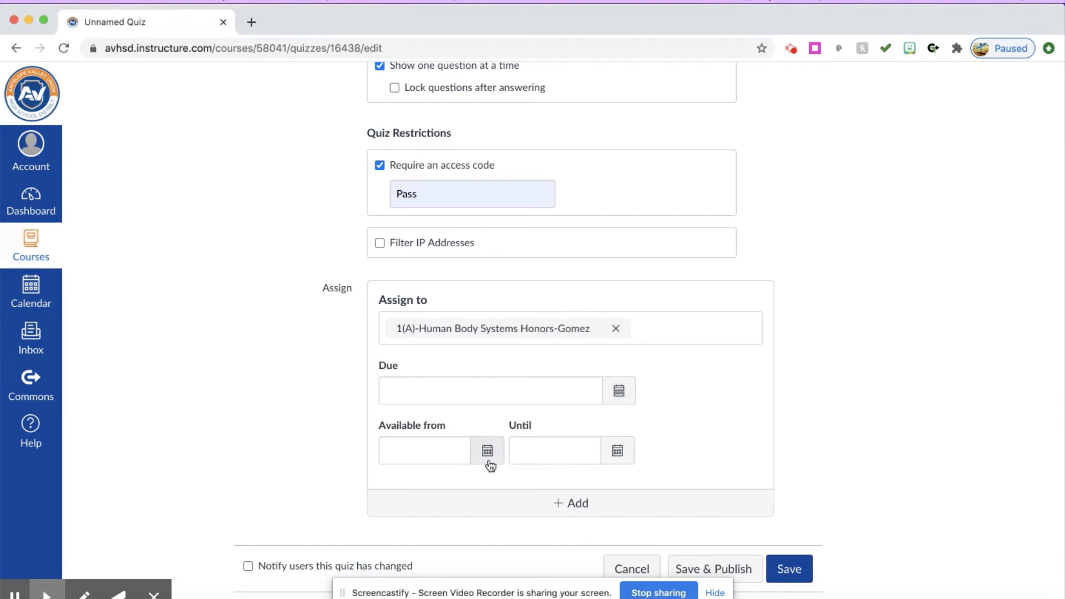
pyautogui.click(616, 330)
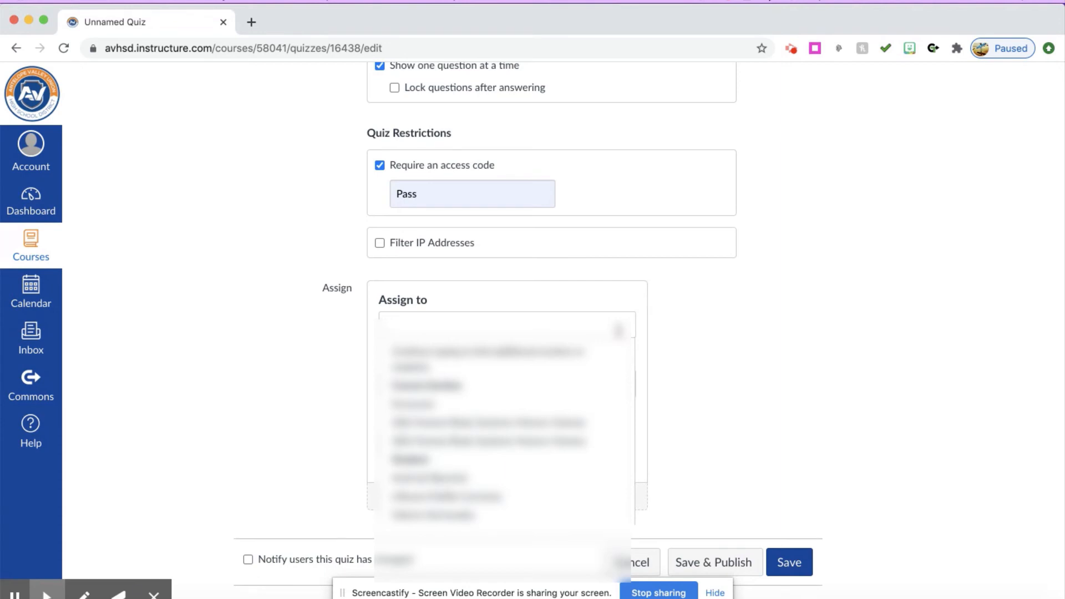
# Turn on the quiz's time limit and set it to 15 minutes
pyautogui.scroll(5, 618, 330)
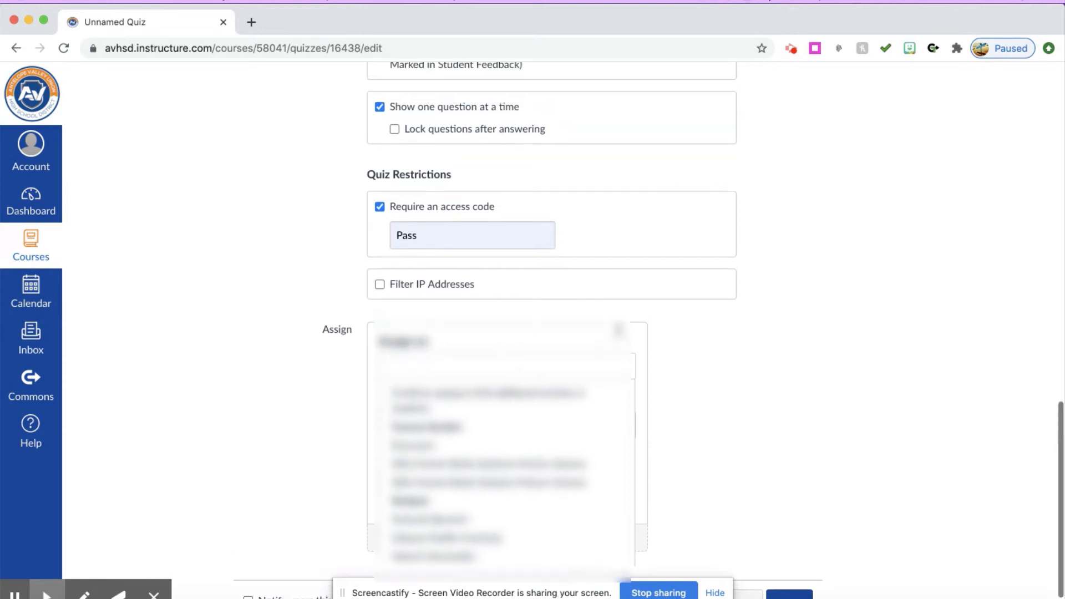
pyautogui.scroll(3, 618, 330)
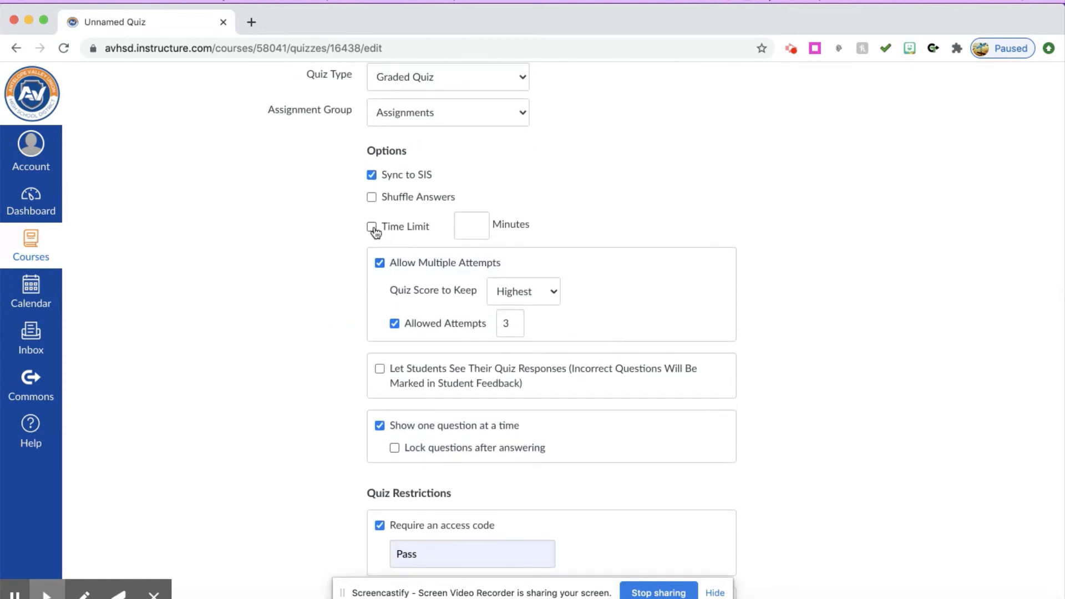
pyautogui.click(372, 227)
pyautogui.scroll(-1, 375, 228)
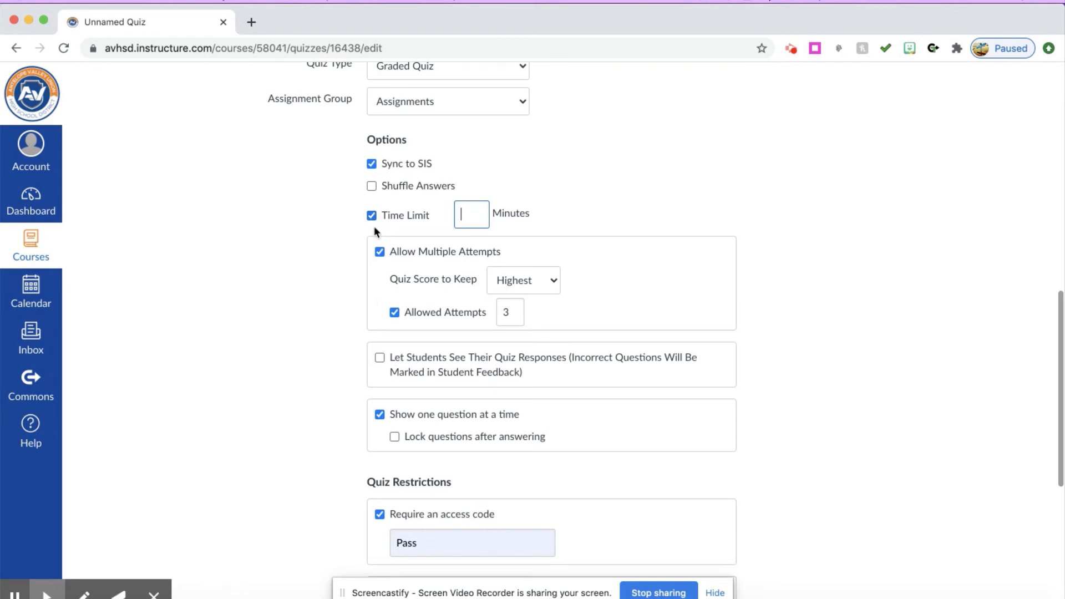
pyautogui.write('15')
# Assign the quiz to a single student from the assignee suggestions
pyautogui.scroll(-6, 762, 281)
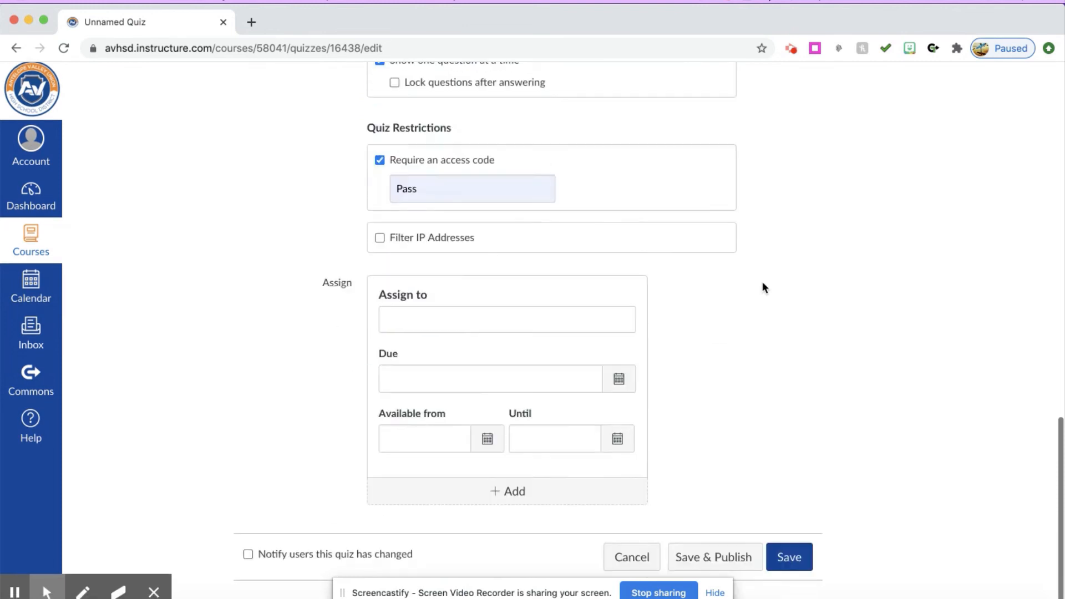
pyautogui.click(524, 321)
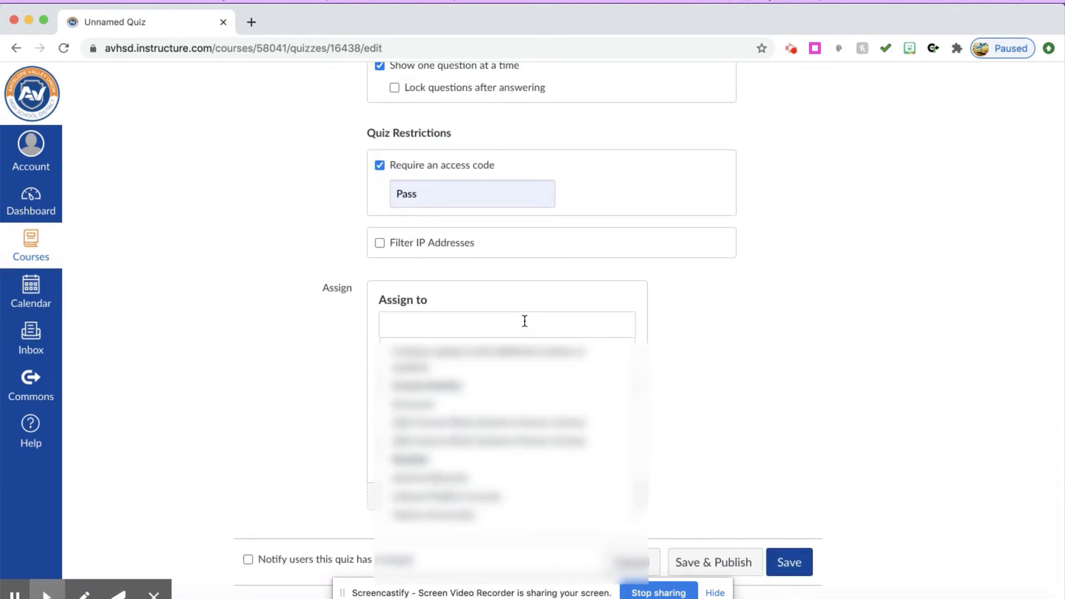
pyautogui.write('tes')
pyautogui.press('BackSpace')
pyautogui.press('BackSpace')
pyautogui.press('BackSpace')
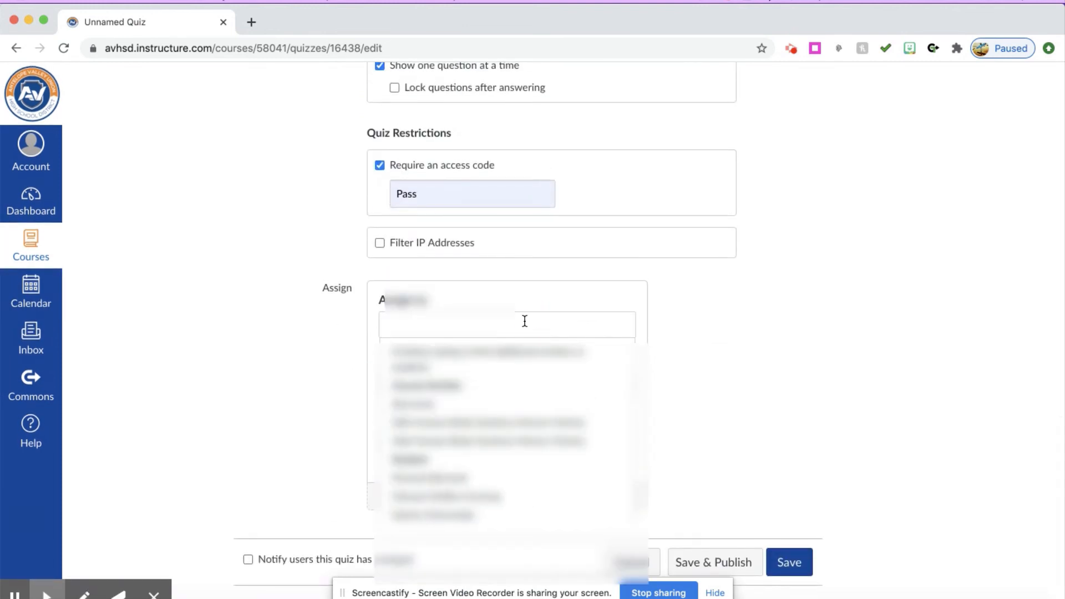
pyautogui.click(451, 372)
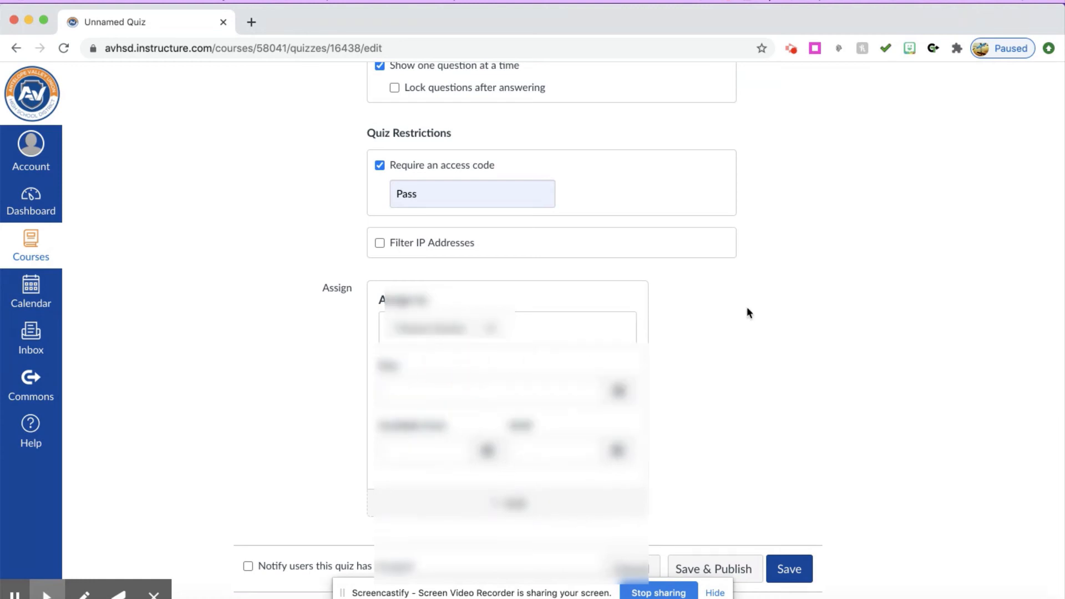
# Set the quiz due Sep 25 at 11:59pm, available from Sep 25 12am until Sep 25 11:59pm
pyautogui.click(620, 391)
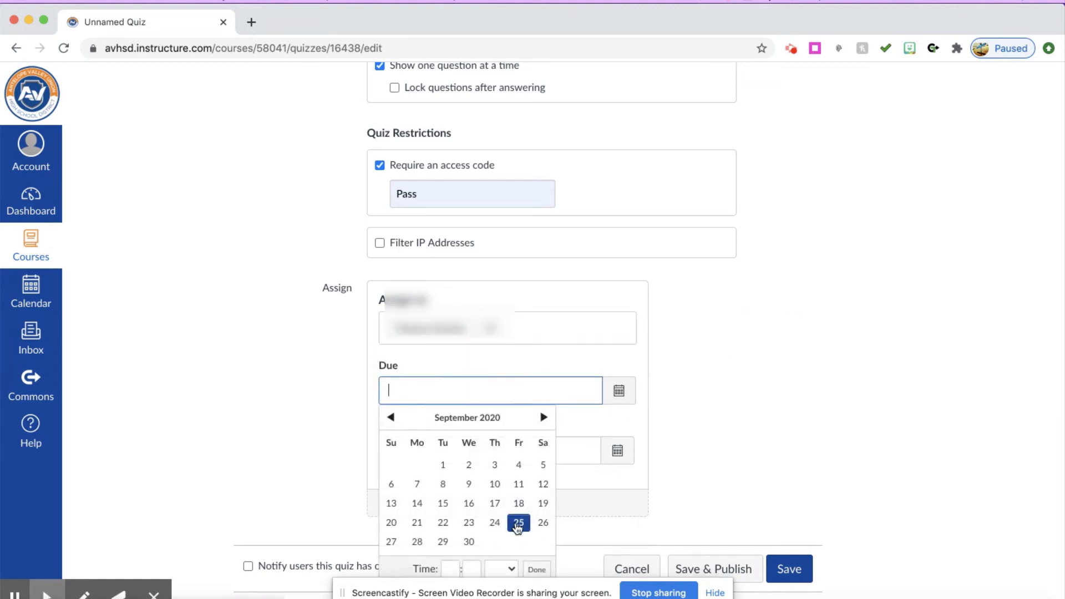
pyautogui.click(519, 522)
pyautogui.click(703, 444)
pyautogui.click(482, 463)
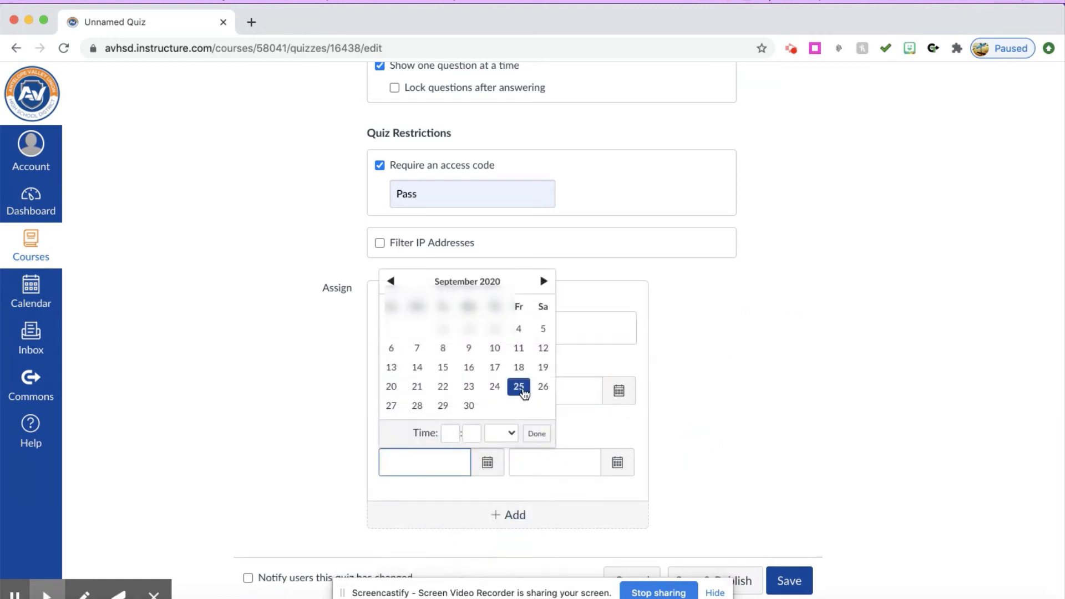
pyautogui.click(520, 388)
pyautogui.click(612, 460)
pyautogui.click(648, 386)
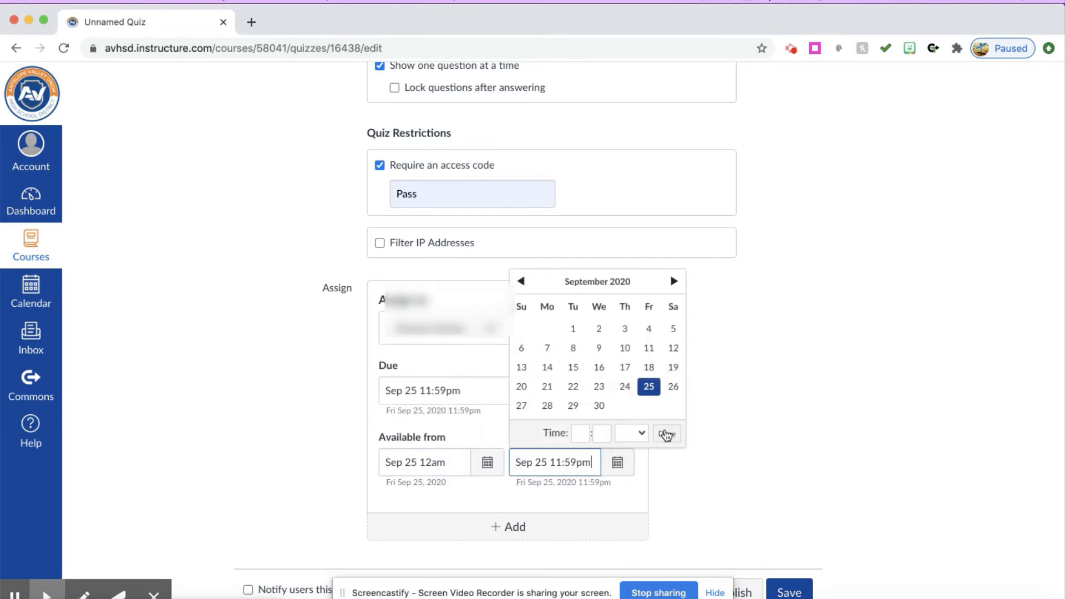
pyautogui.click(668, 433)
# Save and publish the quiz with its current settings
pyautogui.scroll(-1, 812, 491)
pyautogui.click(735, 555)
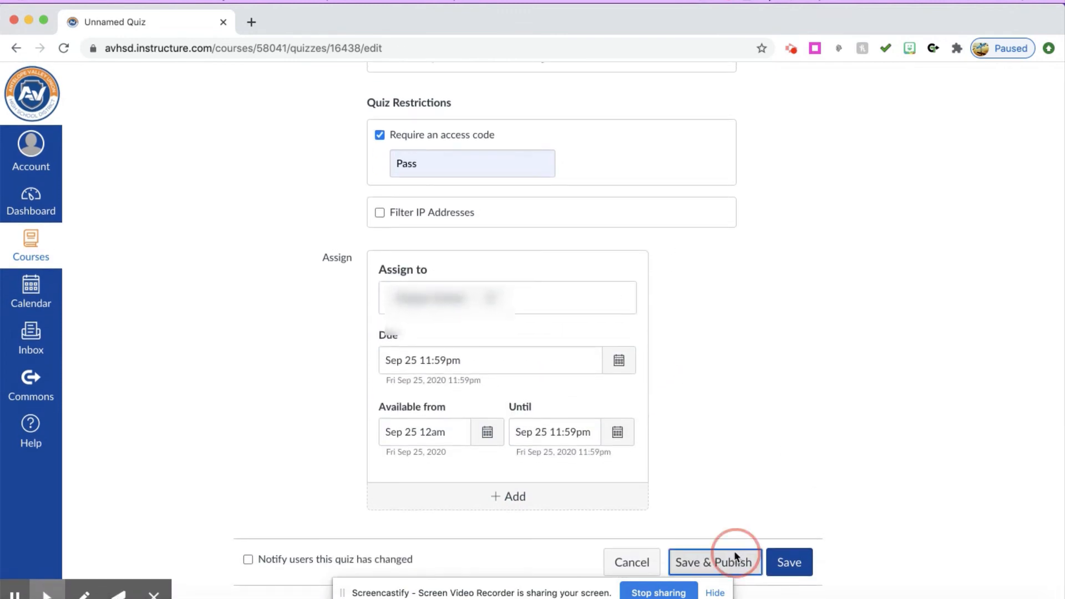
pyautogui.click(613, 466)
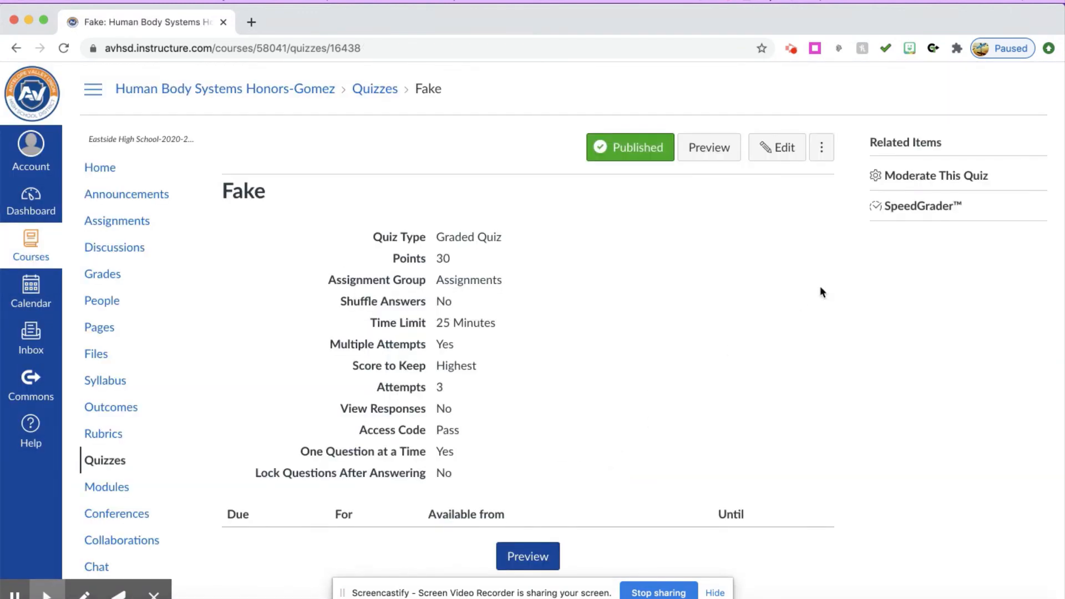
# Go to moderating the published quiz and open the extension settings of one student partway down the roster
pyautogui.click(923, 182)
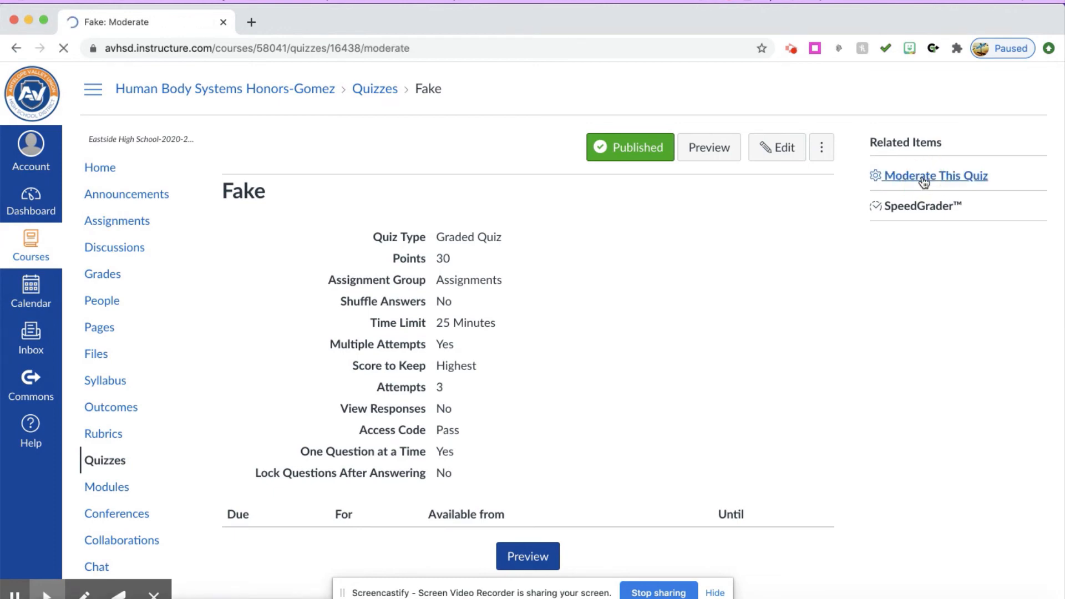
pyautogui.scroll(-10, 713, 423)
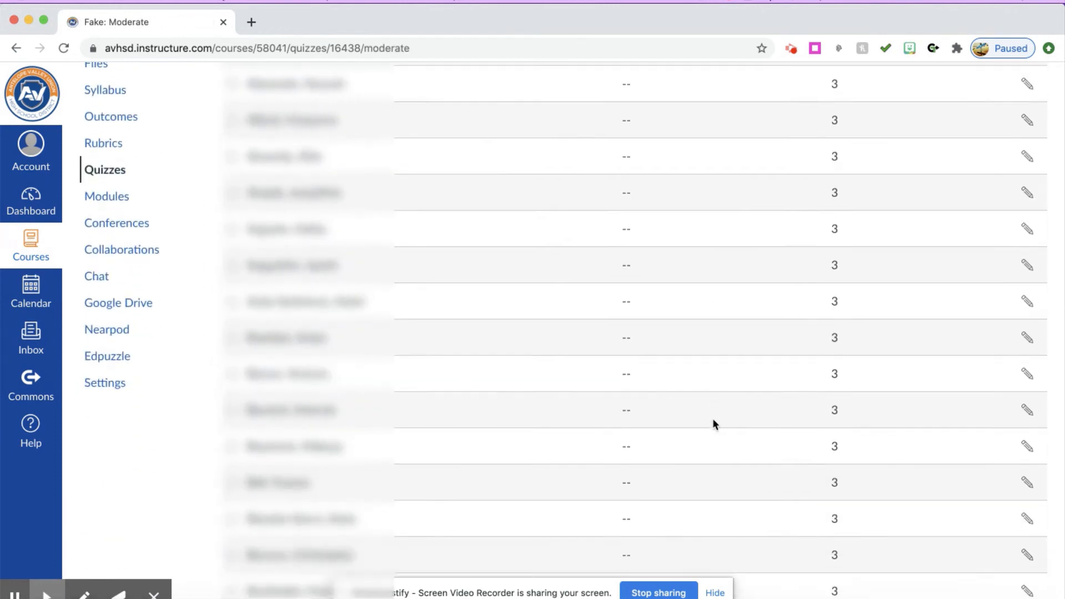
pyautogui.scroll(-8, 713, 421)
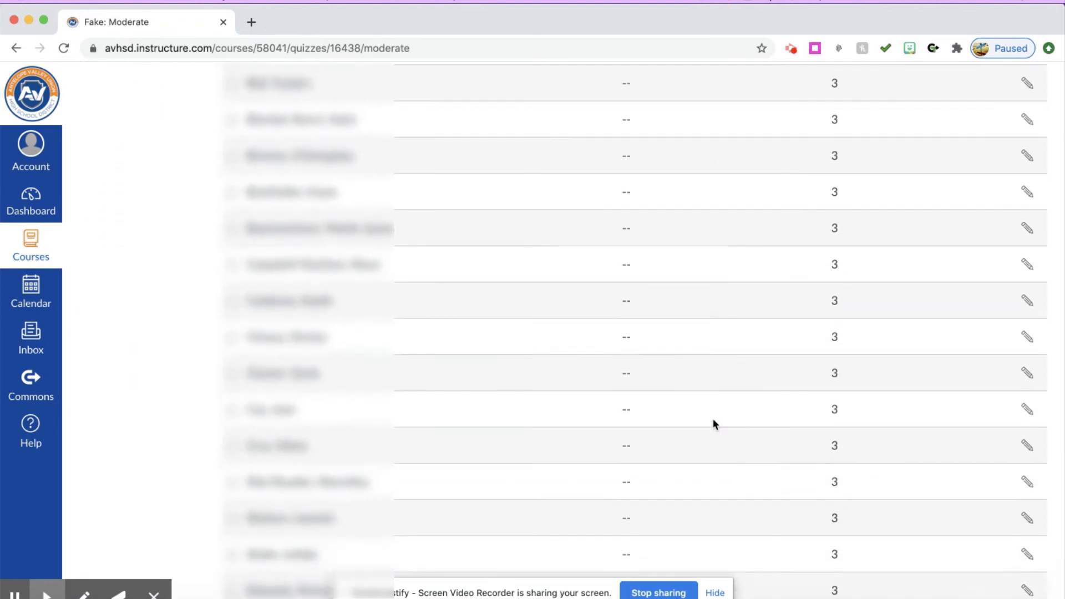
pyautogui.scroll(-5, 713, 422)
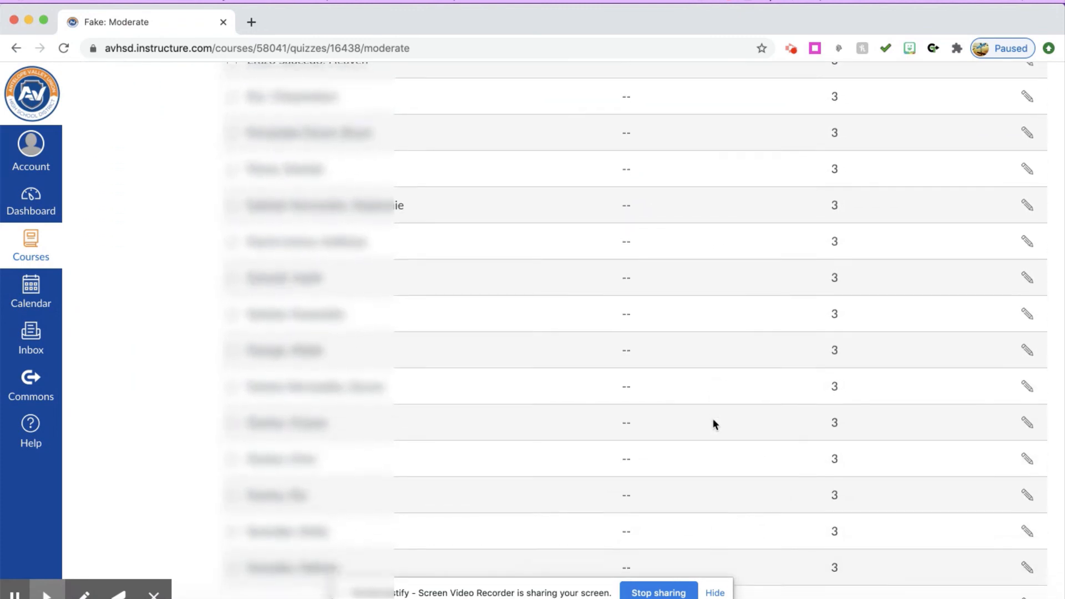
pyautogui.scroll(-1, 713, 424)
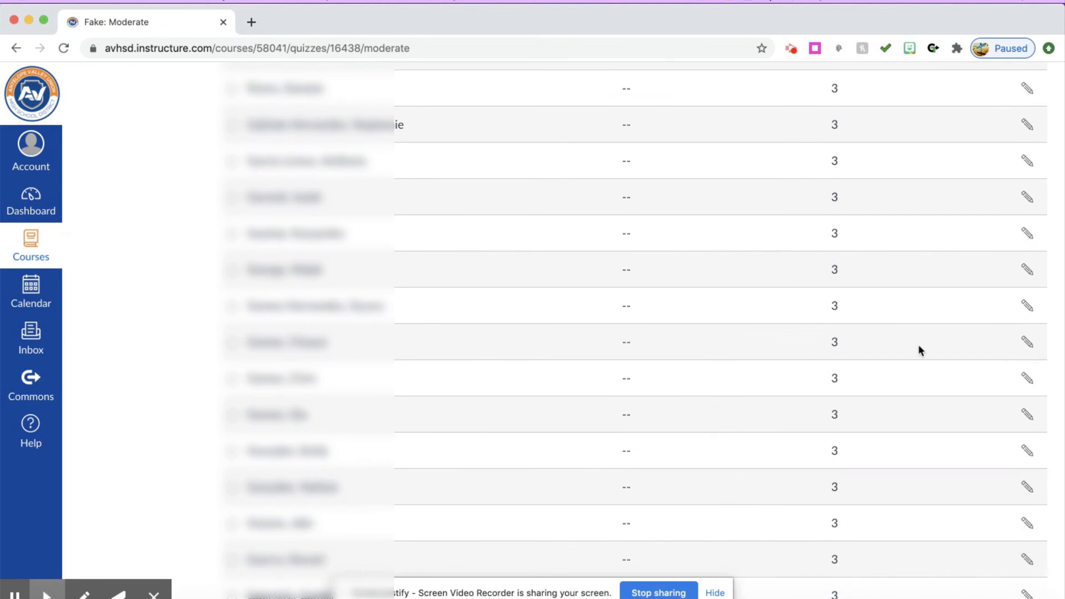
pyautogui.click(1026, 342)
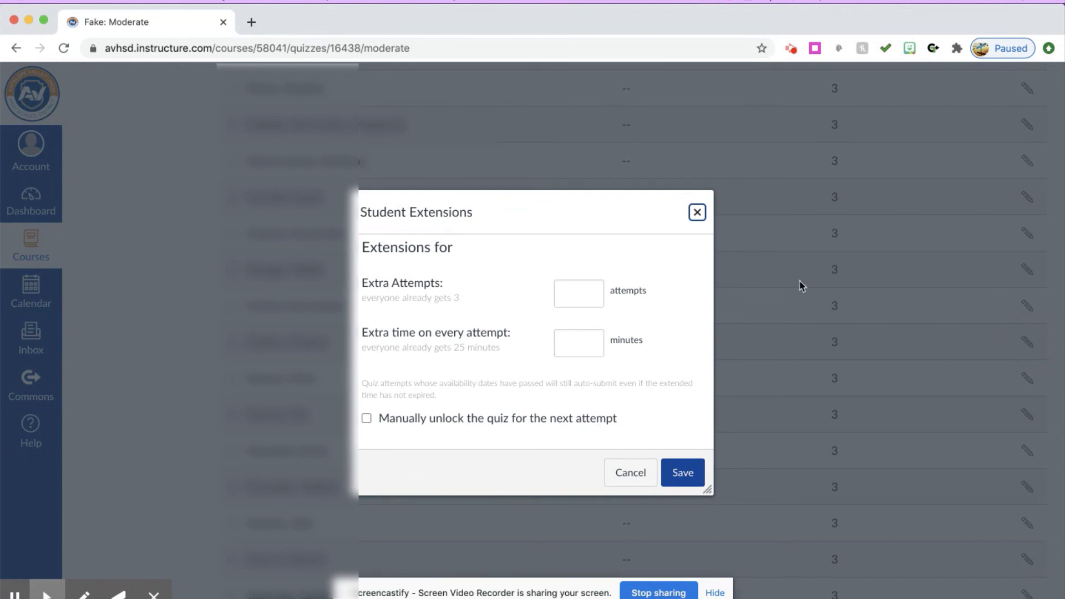
# Give the student 4 extra attempts and 13 extra minutes on every attempt, and save the extensions
pyautogui.click(591, 296)
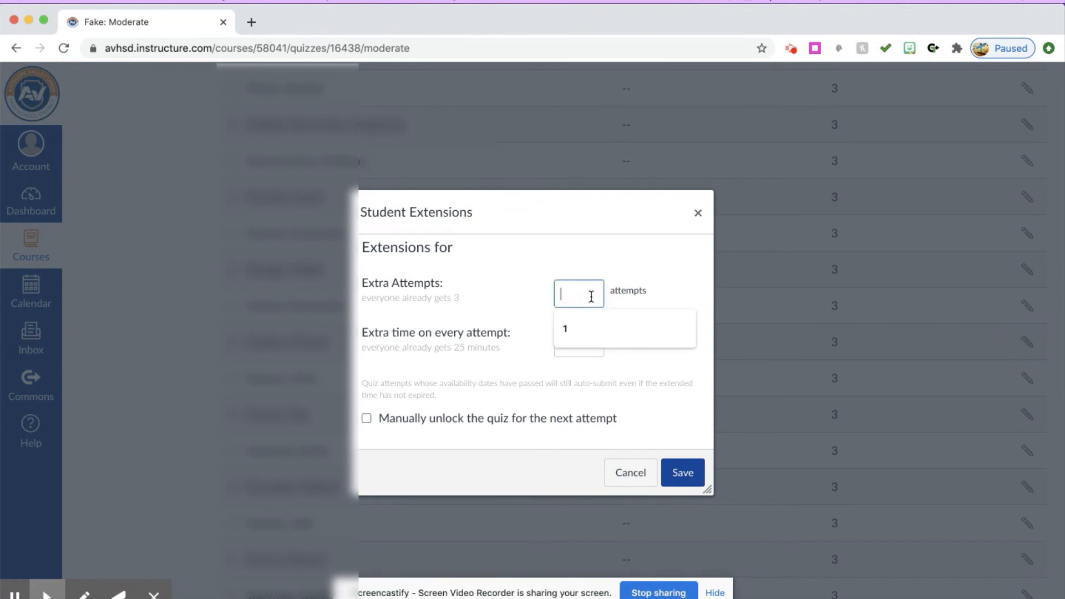
pyautogui.write('4')
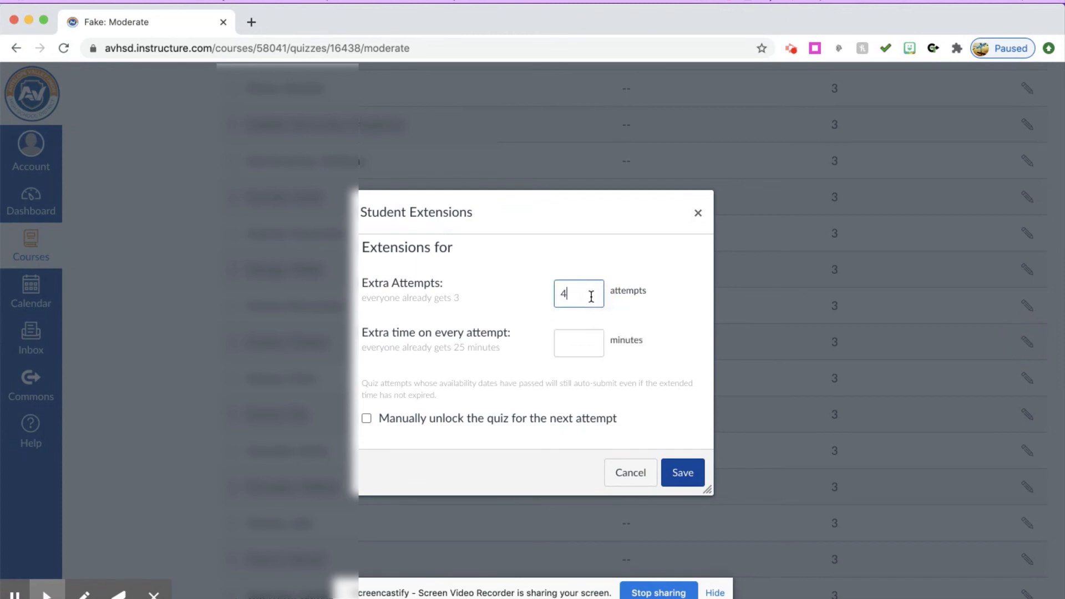
pyautogui.click(578, 348)
pyautogui.write('13')
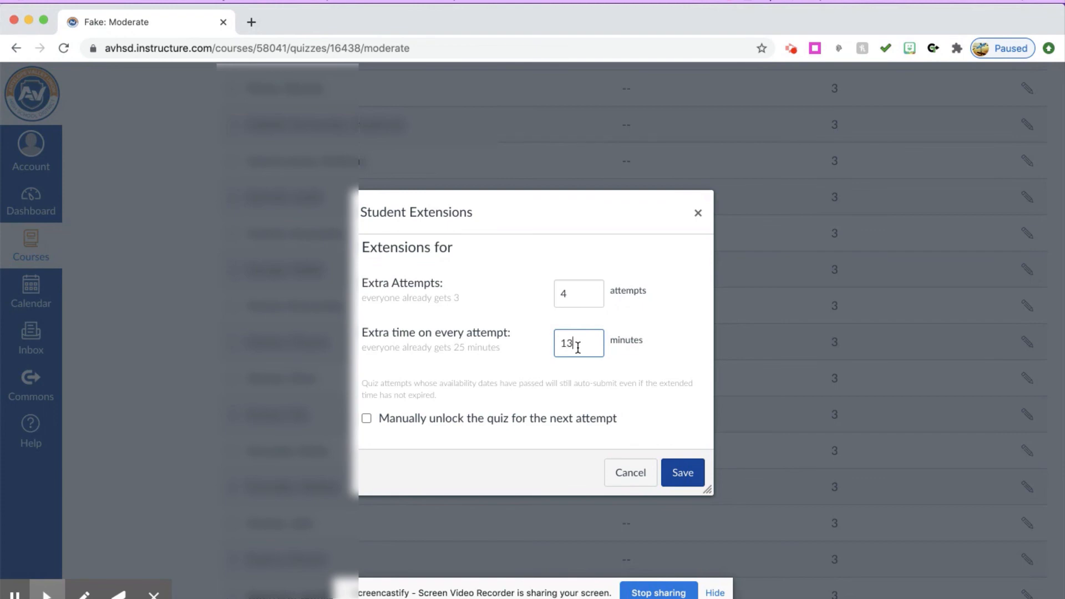
pyautogui.click(694, 476)
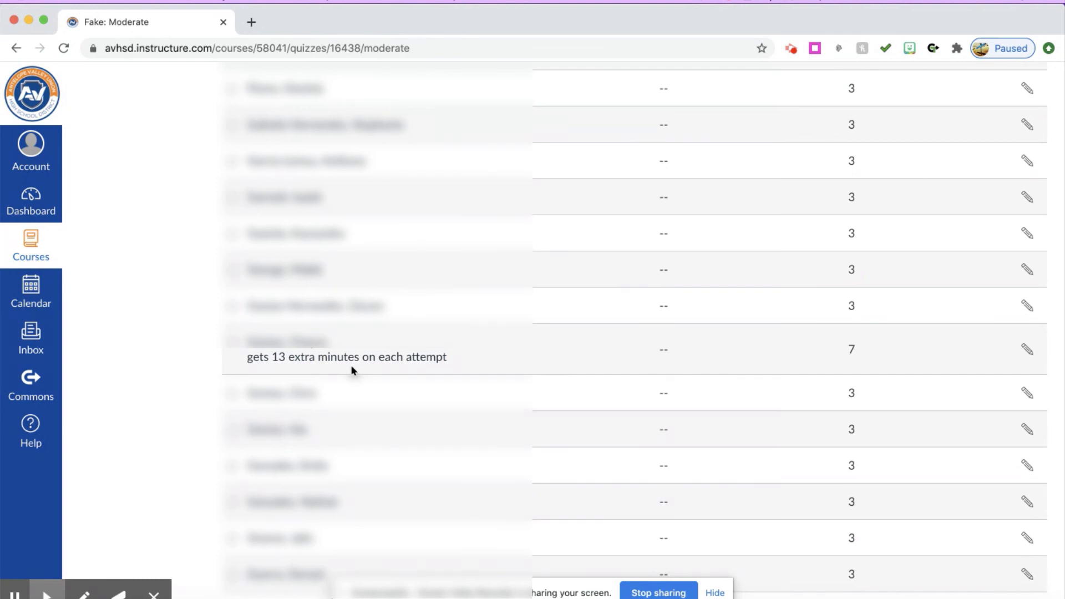
pyautogui.scroll(15, 351, 369)
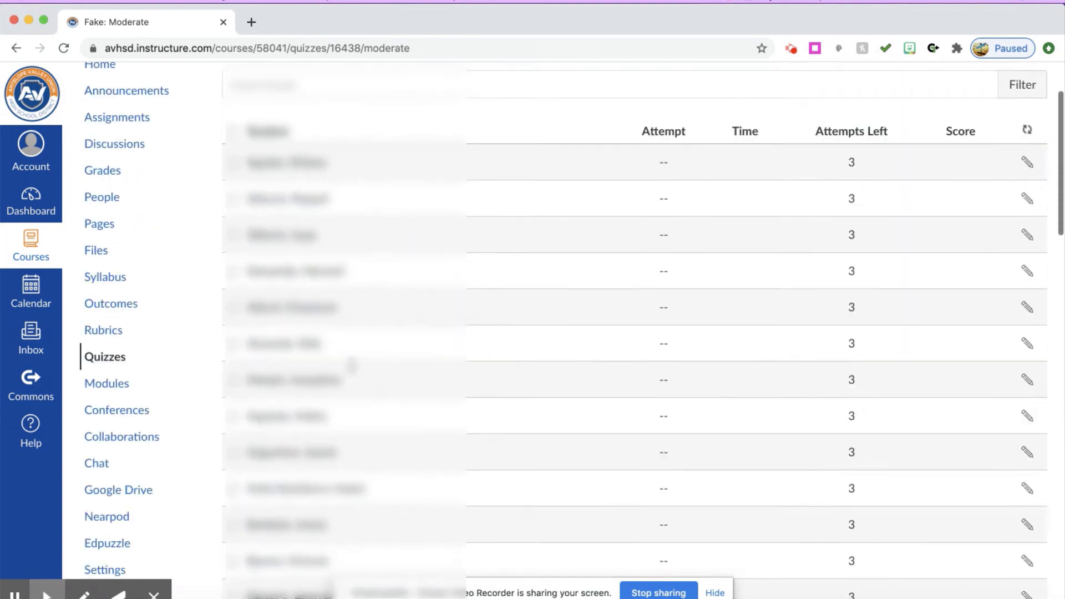
pyautogui.scroll(3, 351, 366)
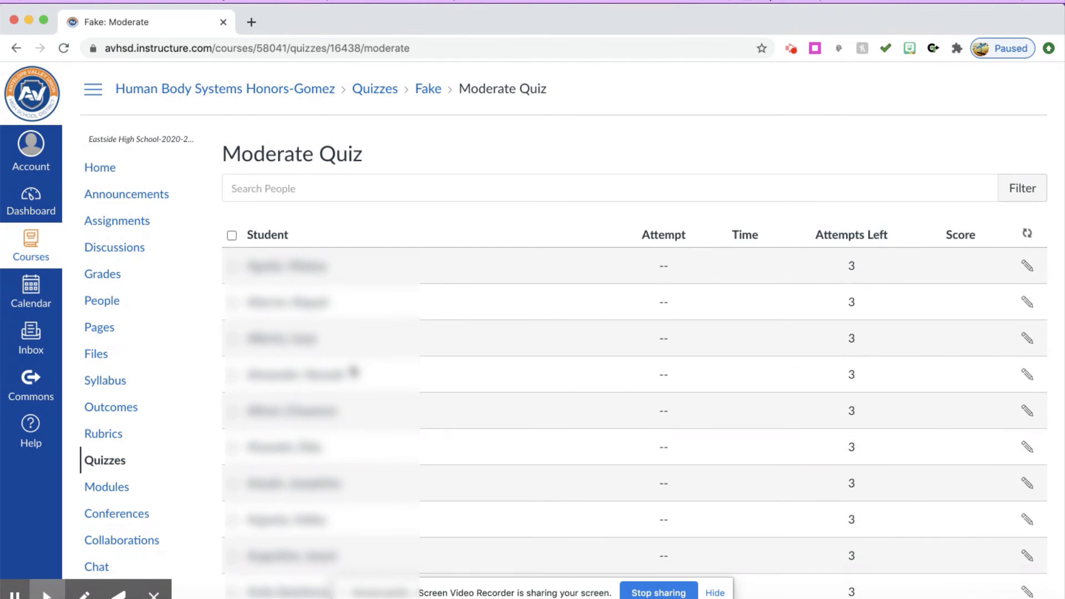